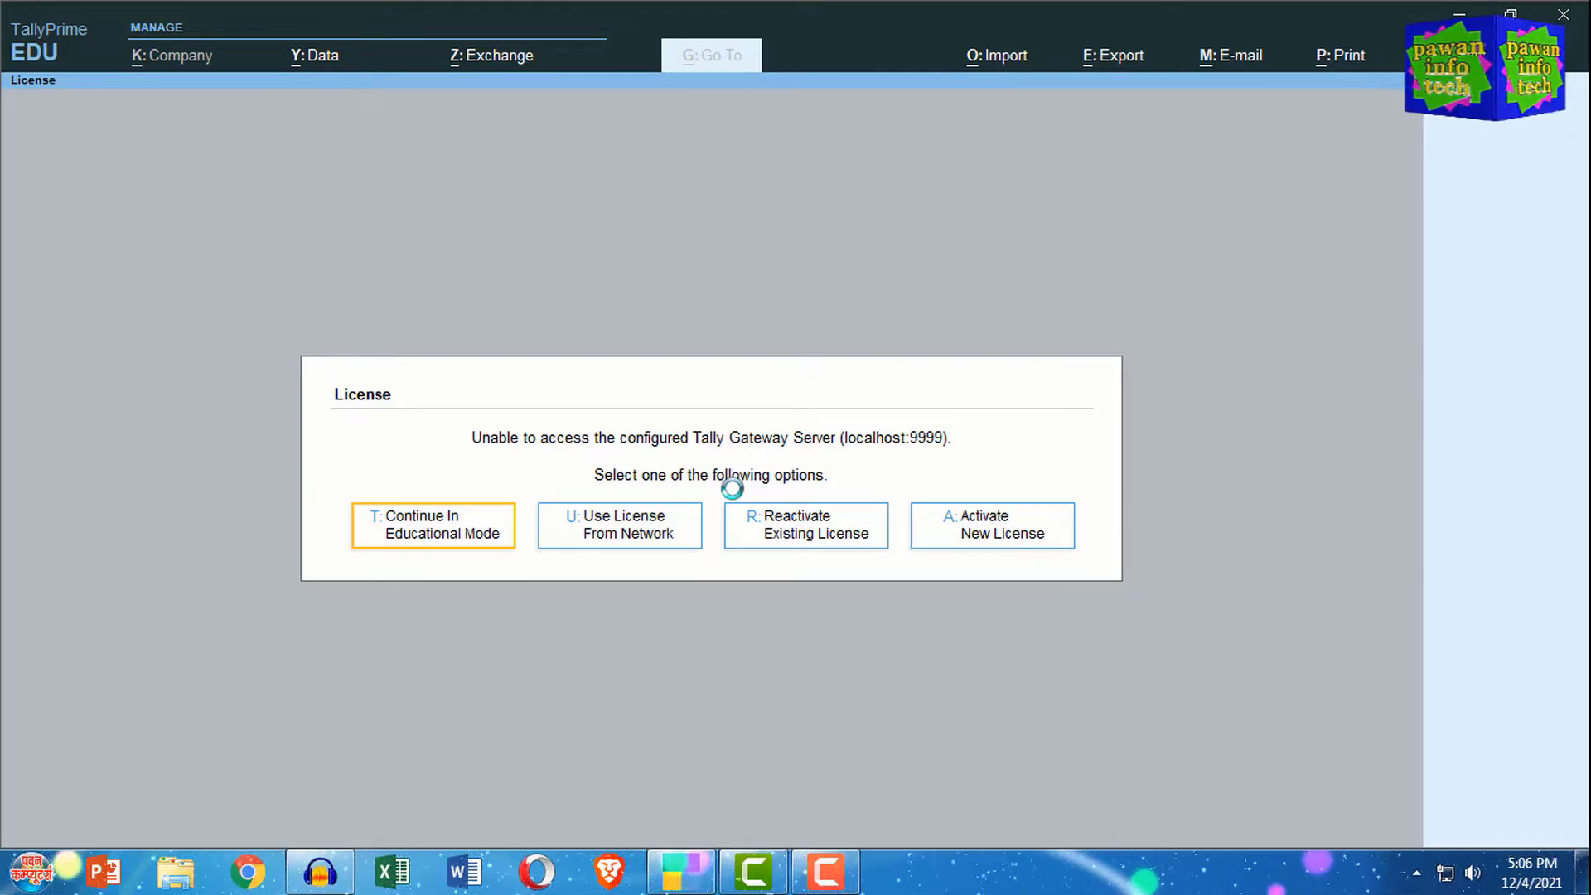
Step: Choose Continue In Educational Mode in the License dialog to reach the empty Select Company list
left_click(432, 532)
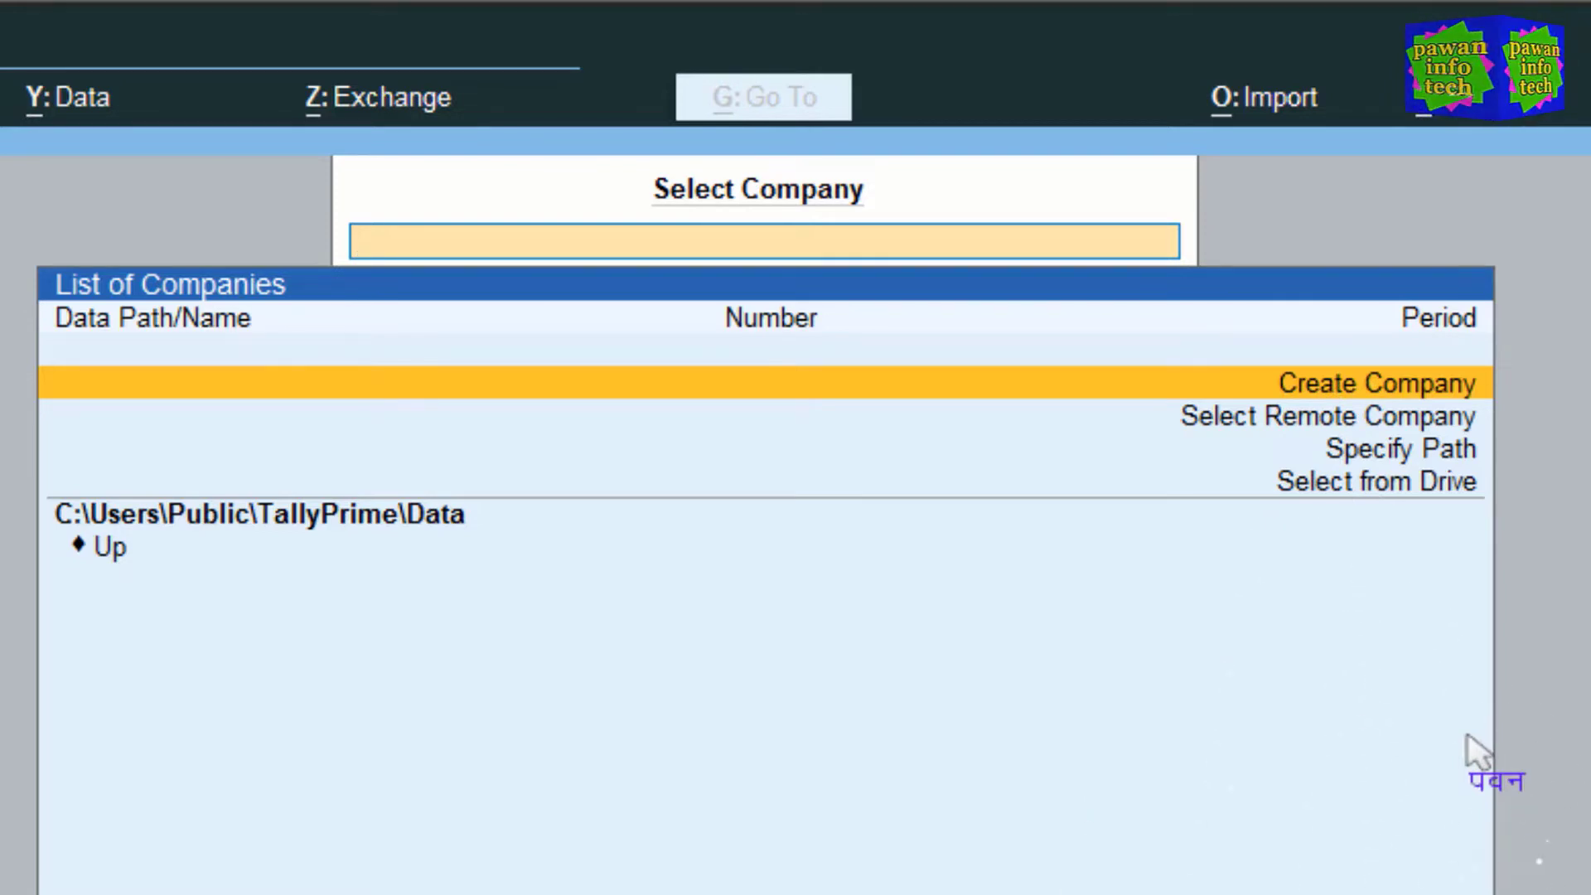
Step: Open the Company Creation form via Create Company and bring up its F12 Configuration options
key("Return")
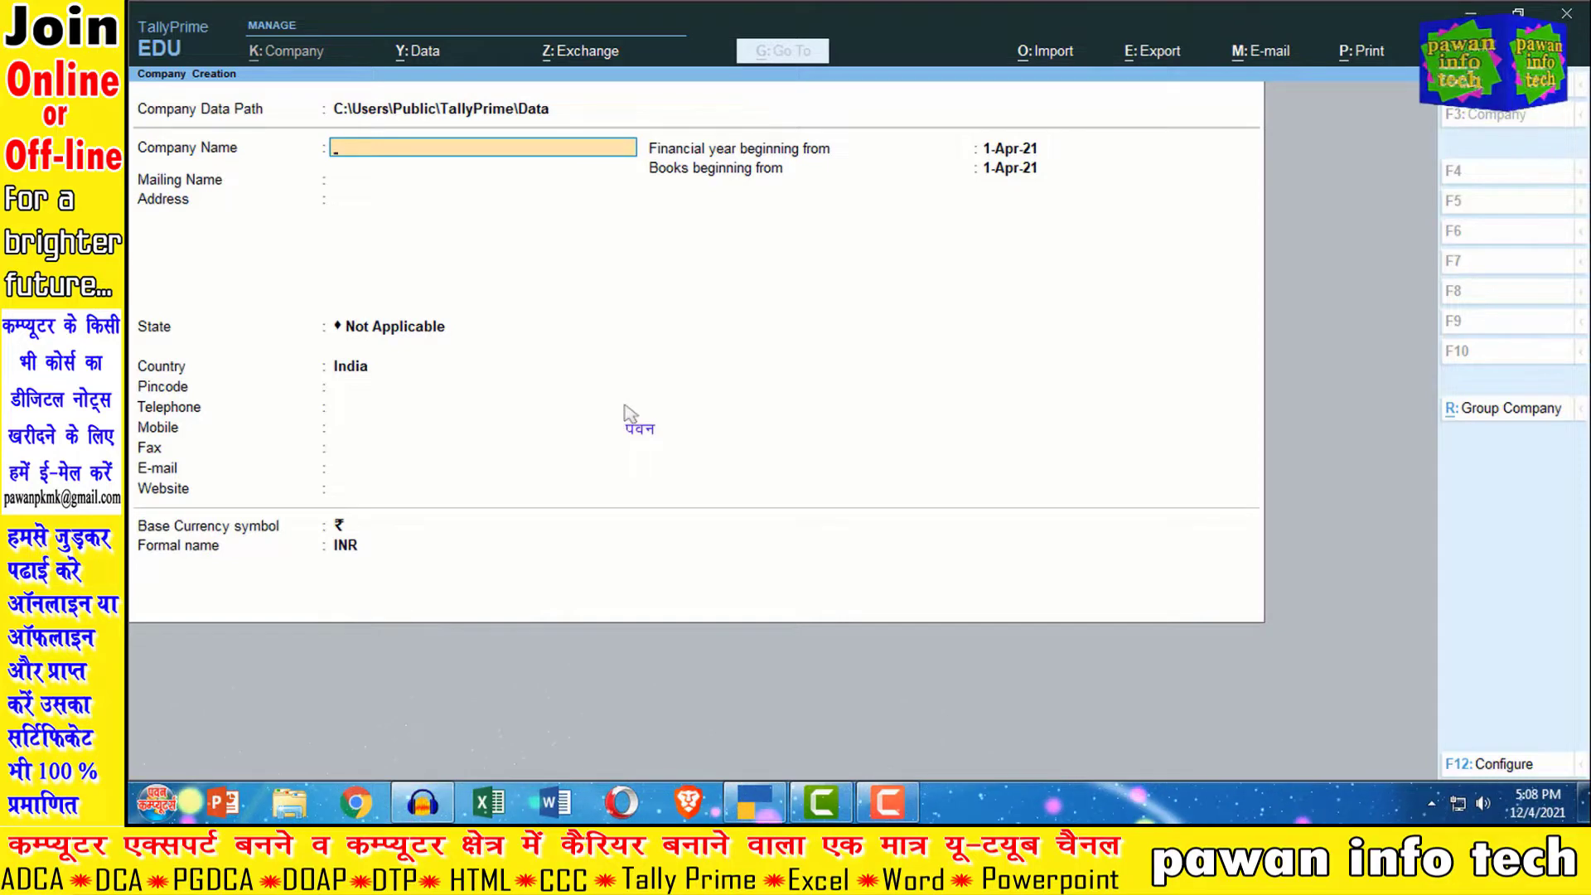
key("F12")
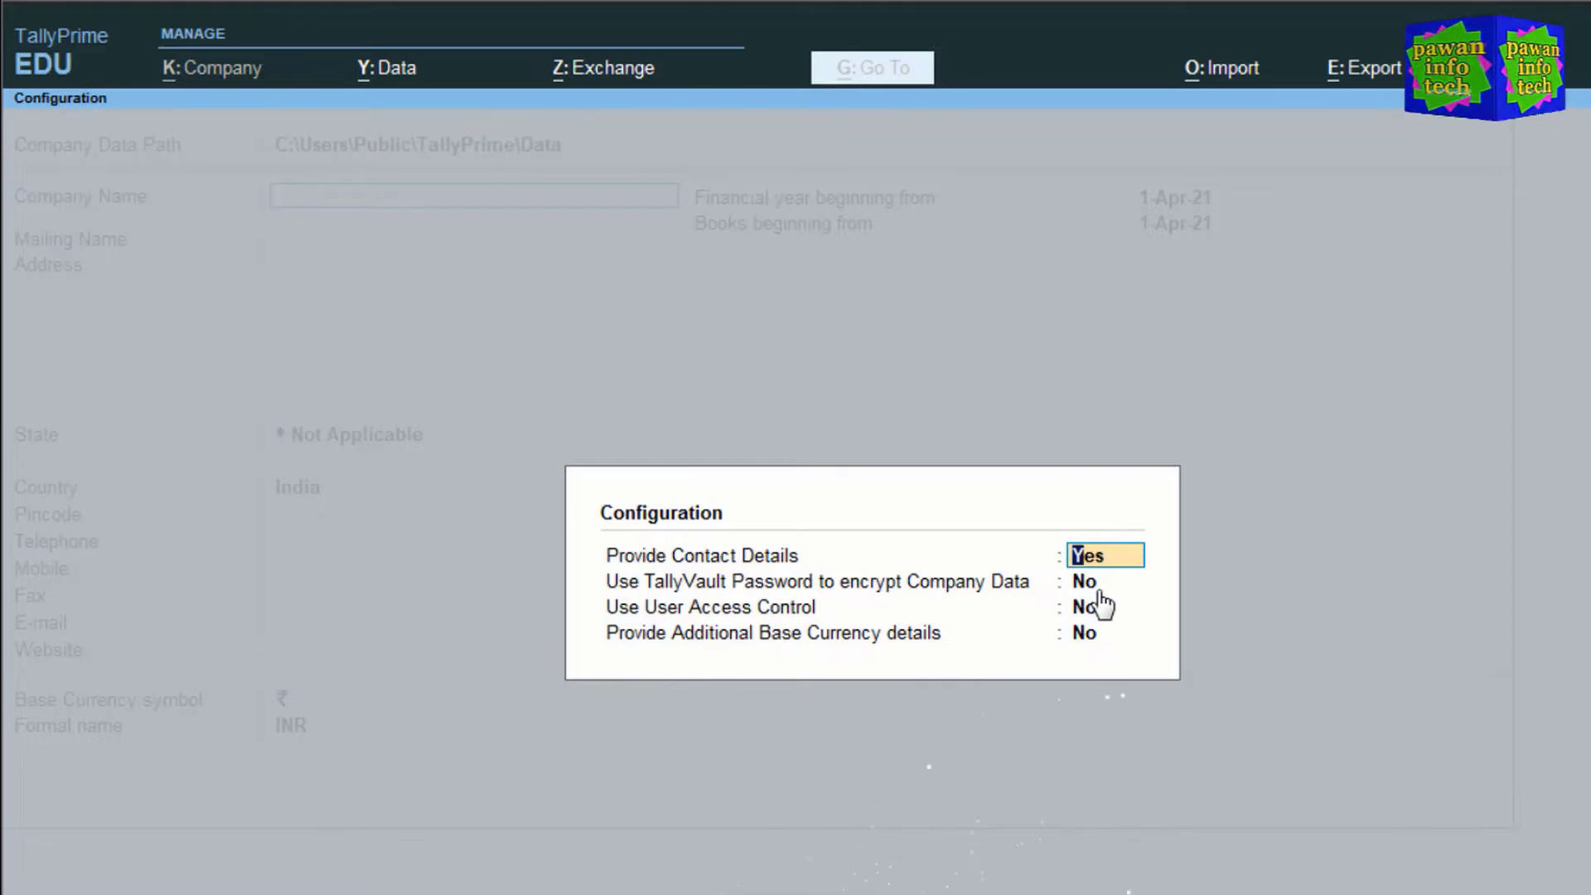
Step: Set 'Use TallyVault Password to encrypt Company Data' to Yes and return to the form
key("Return")
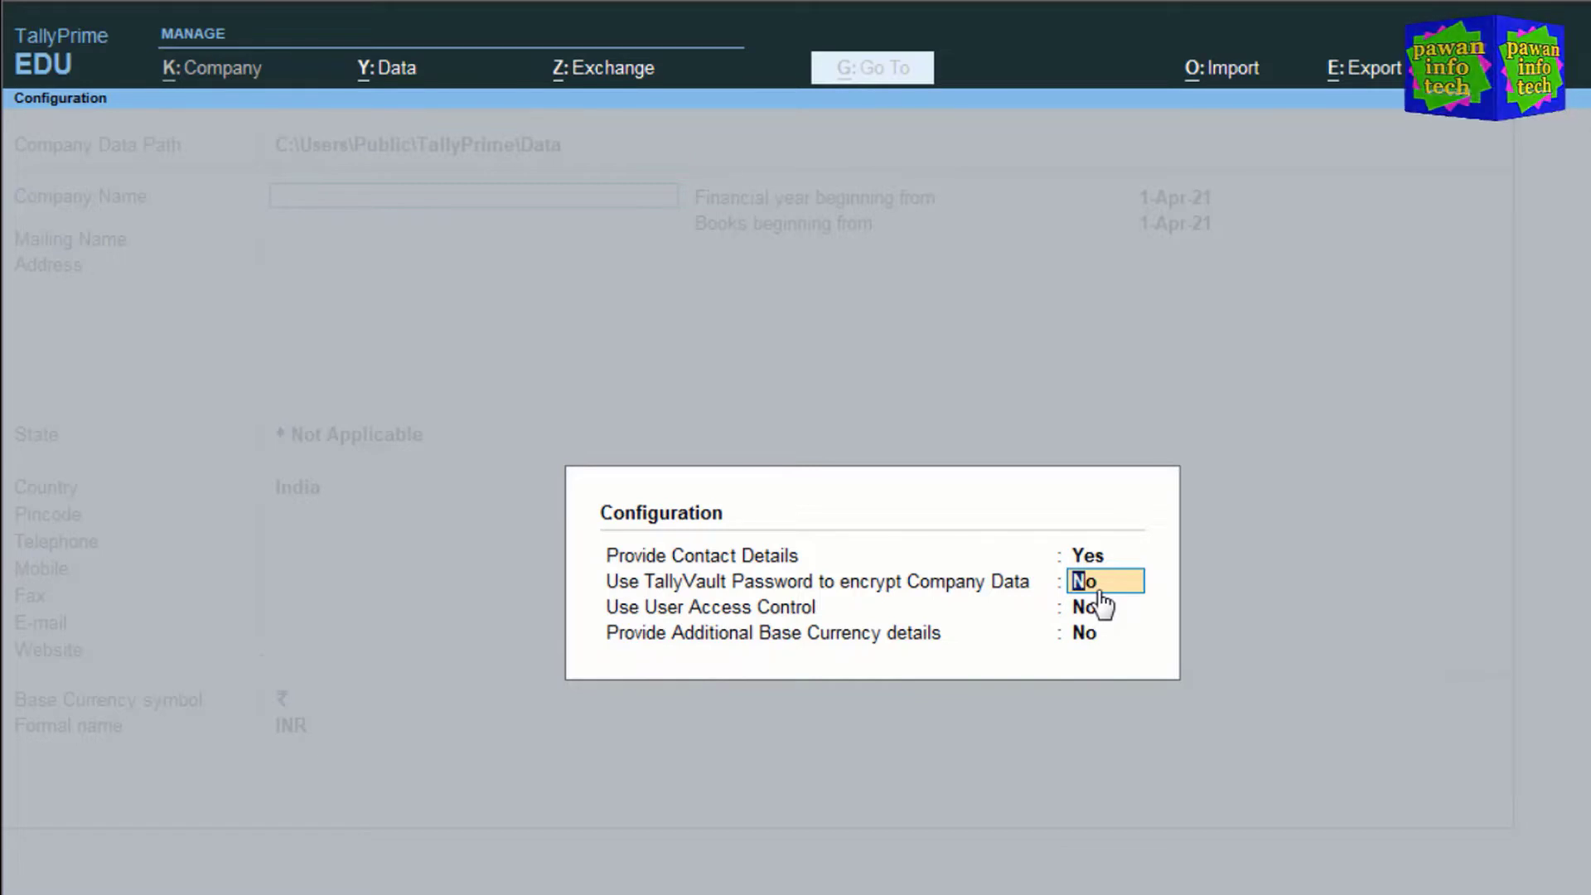
key("Up")
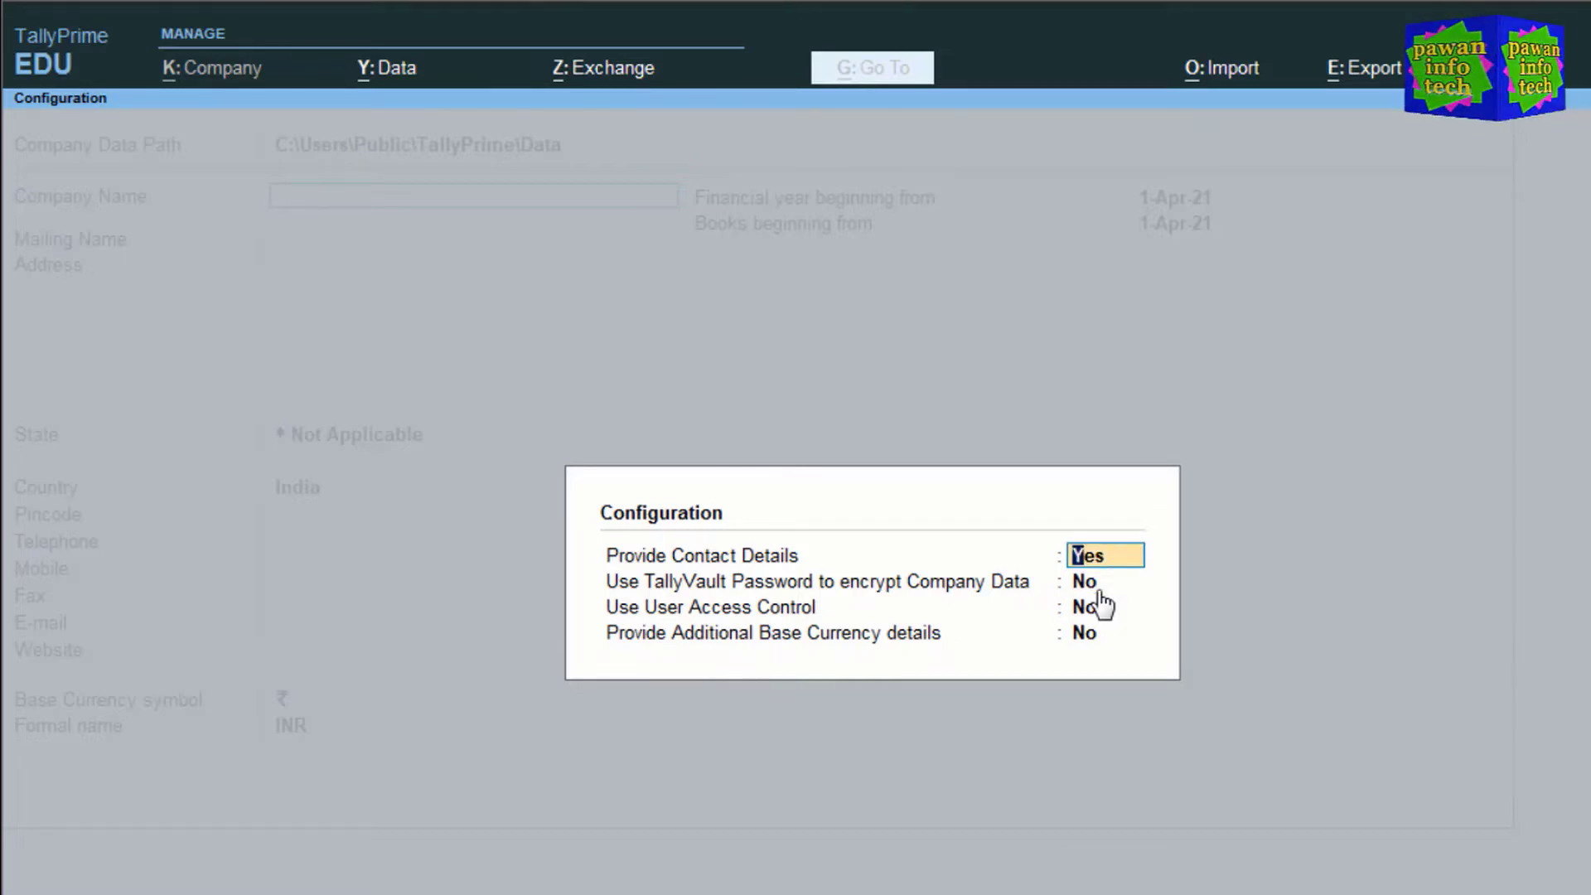
key("Return")
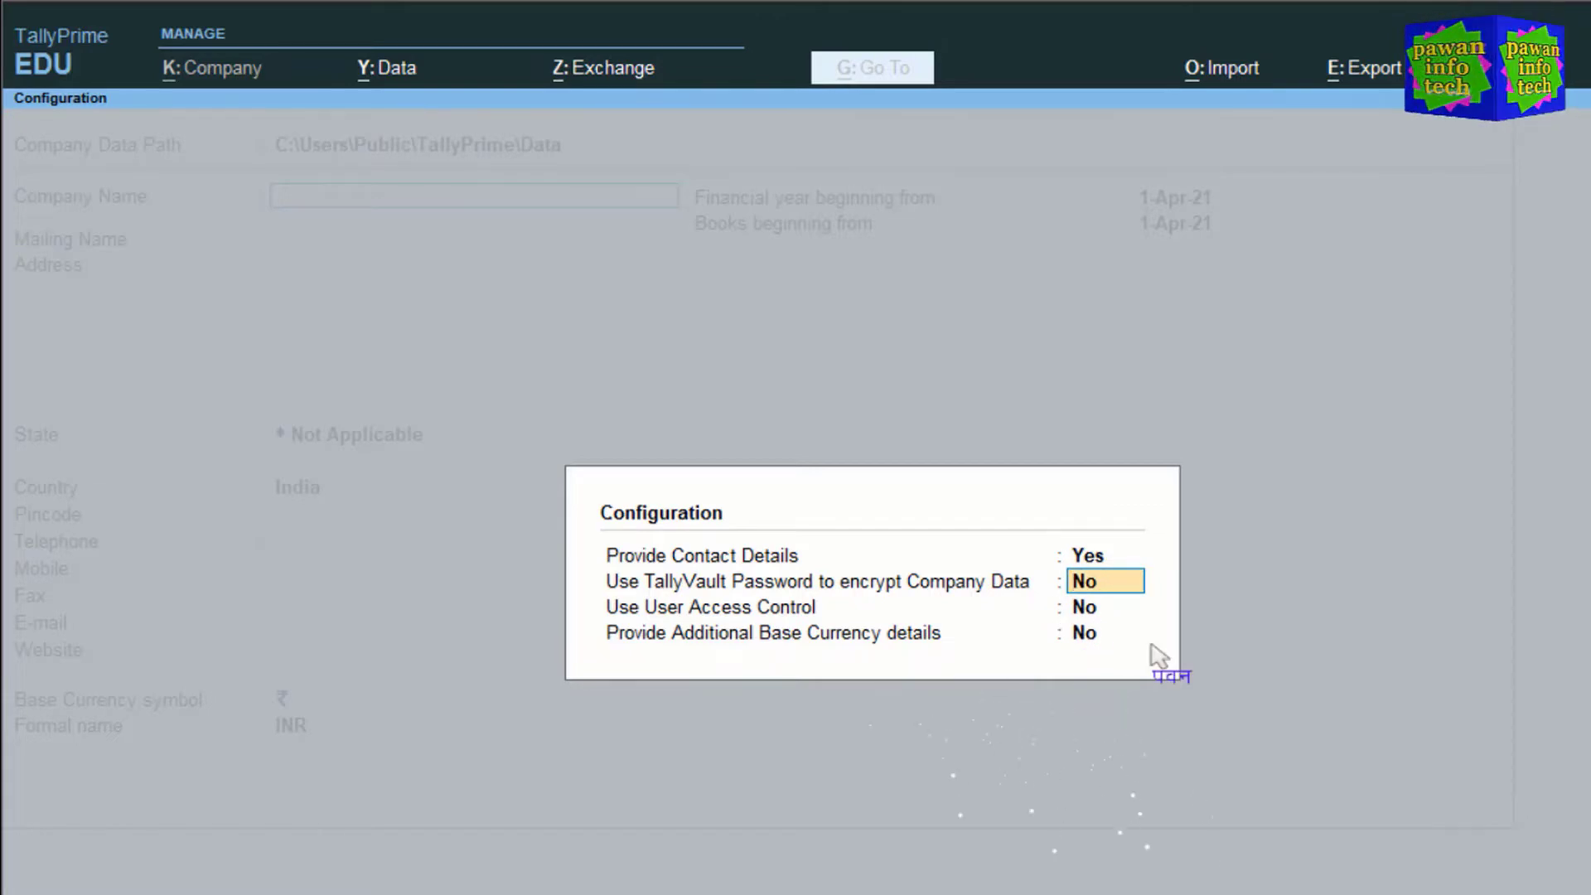
type("y")
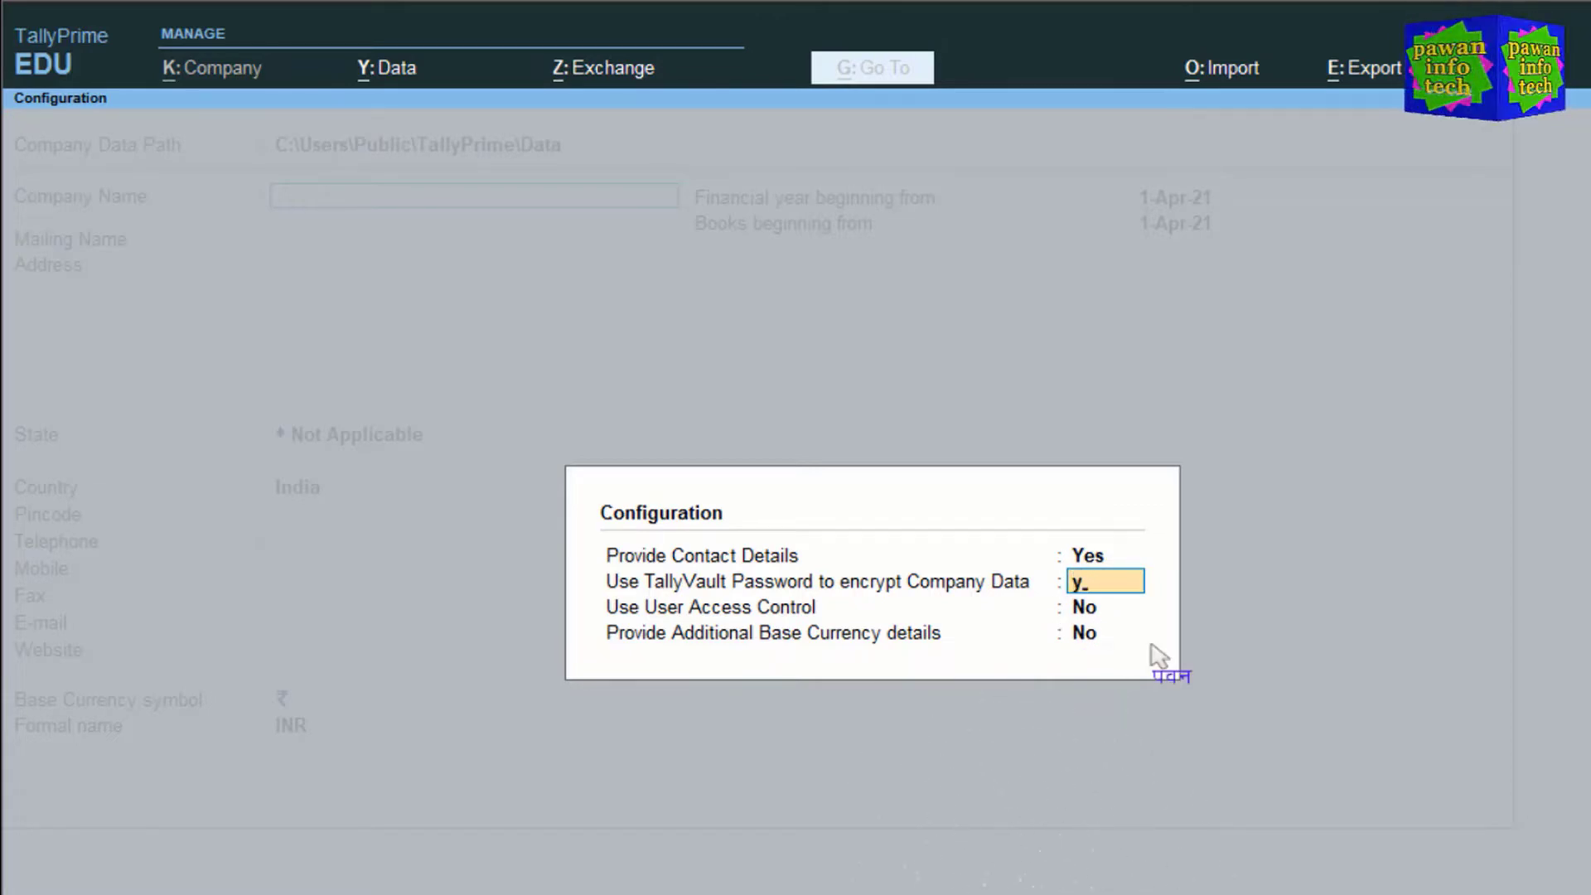
key("Return")
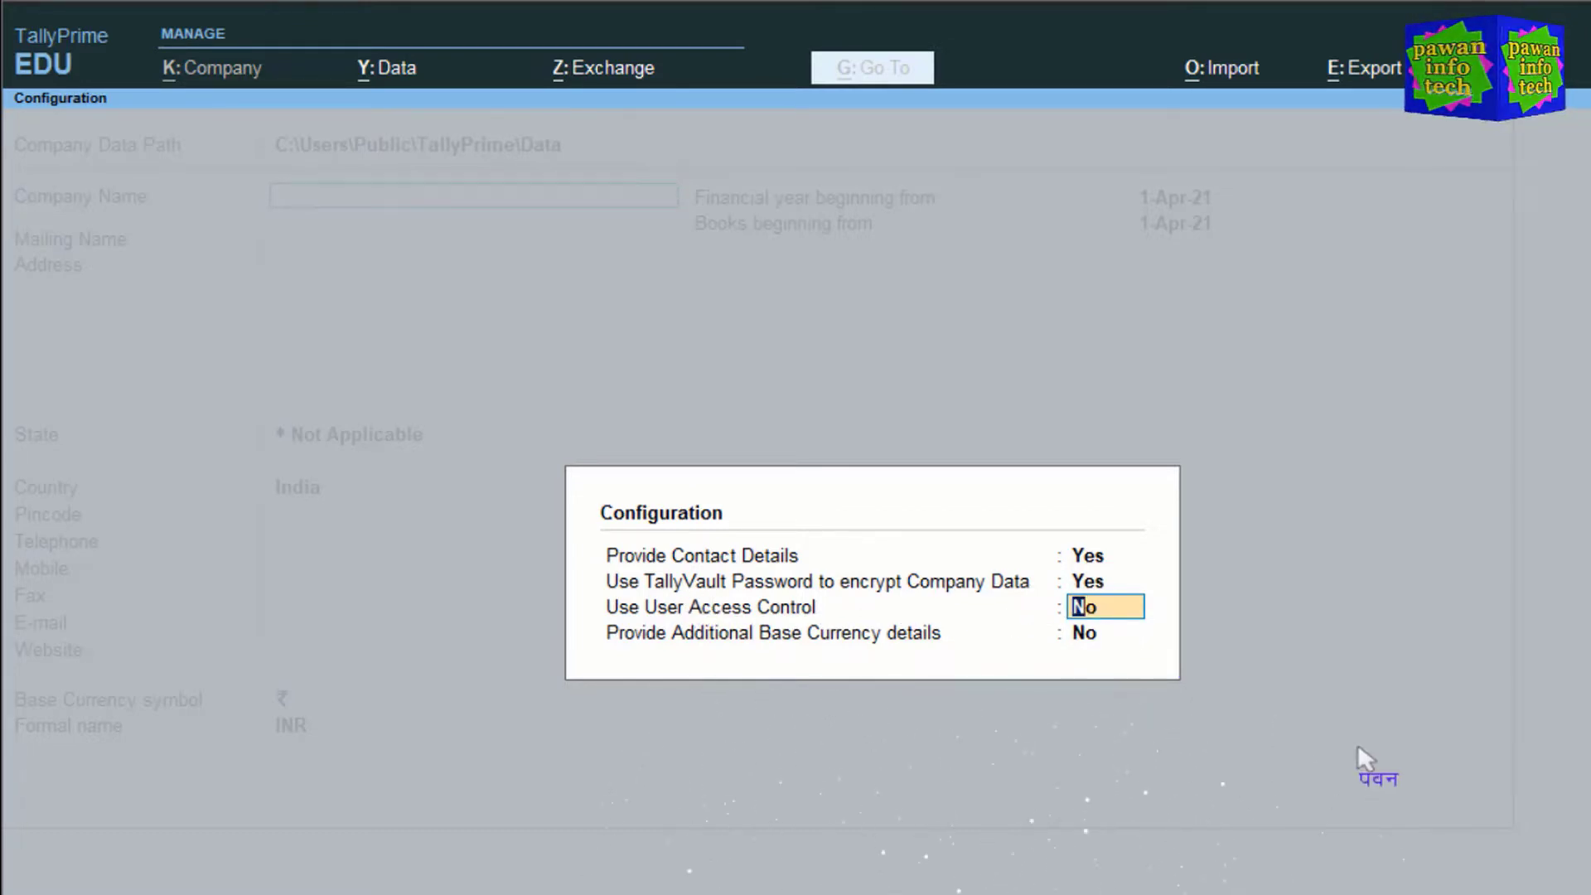
key("Return")
key("Return")
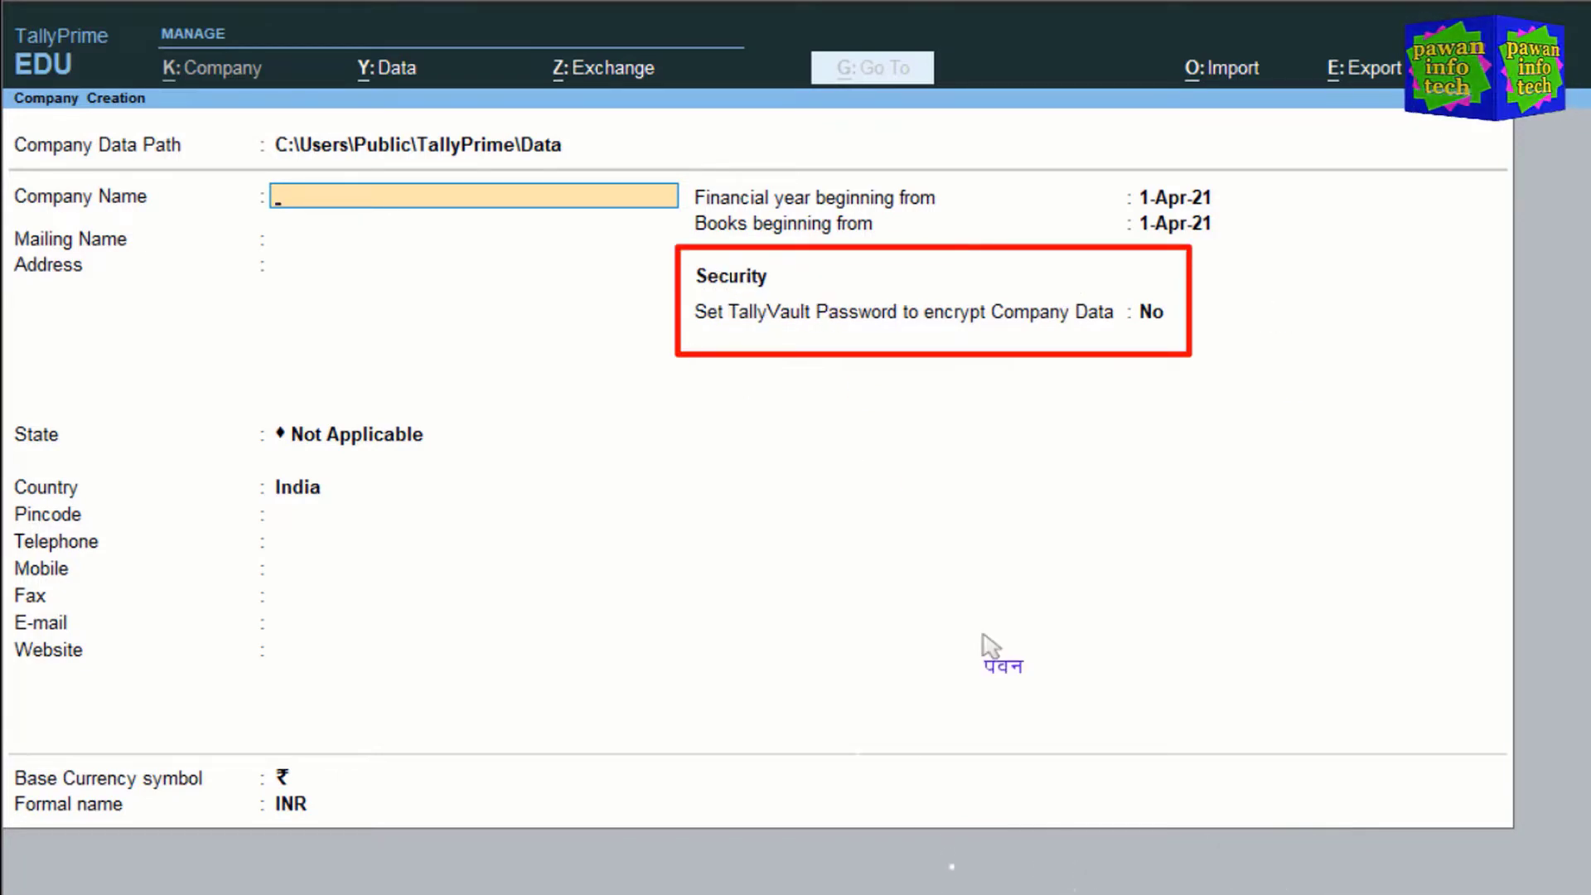
Step: Set 'Use User Access Control' to Yes in Configuration, adding the Control User Access option
key("F12")
key("Return")
key("Return")
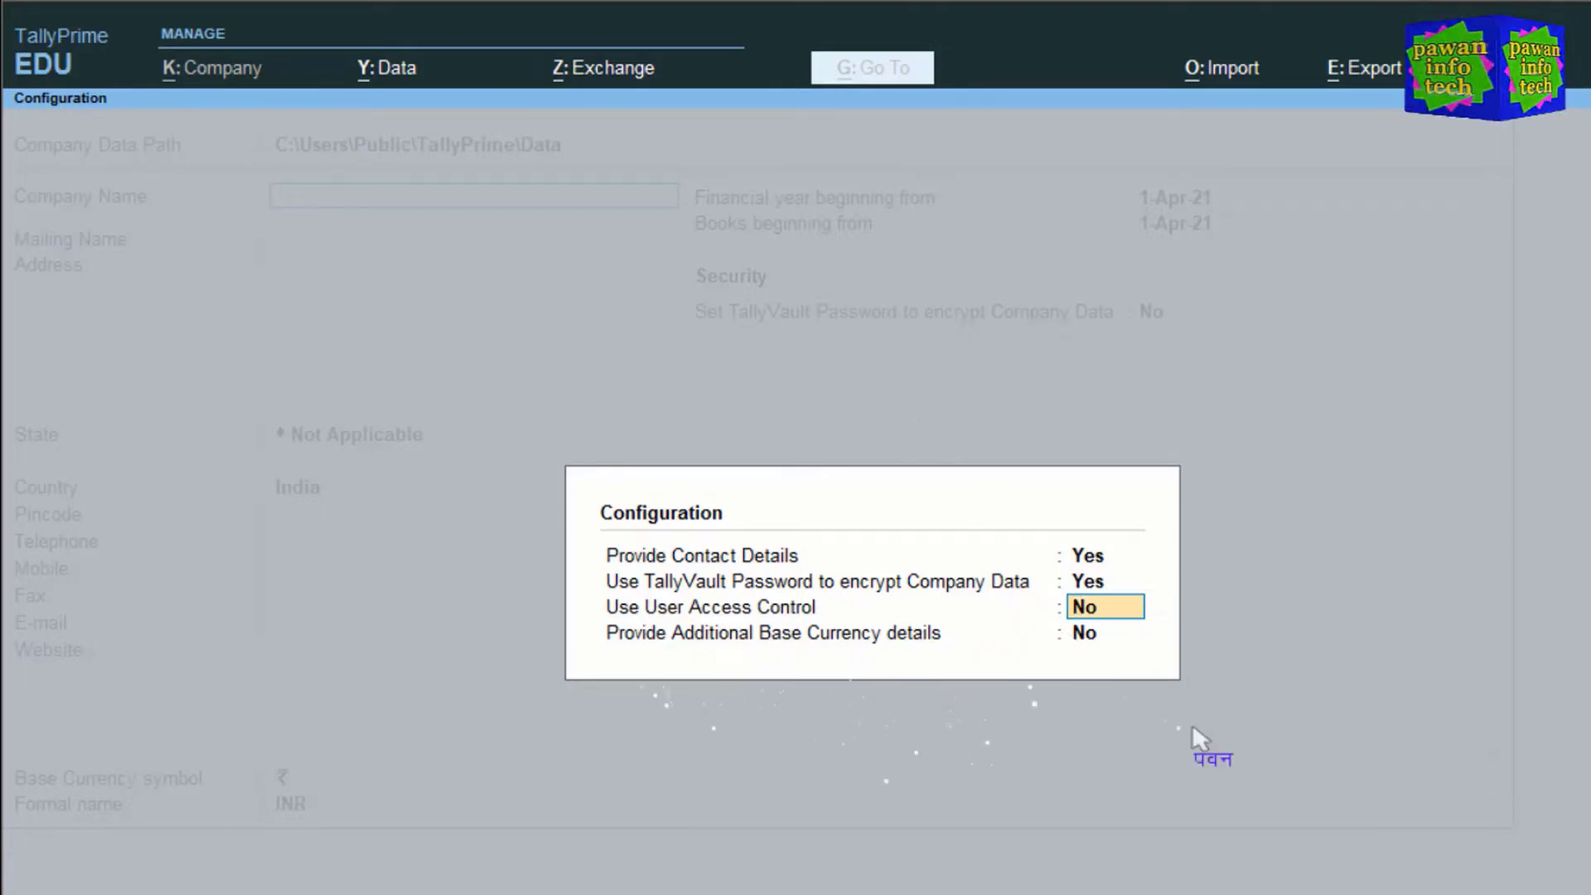
type("y")
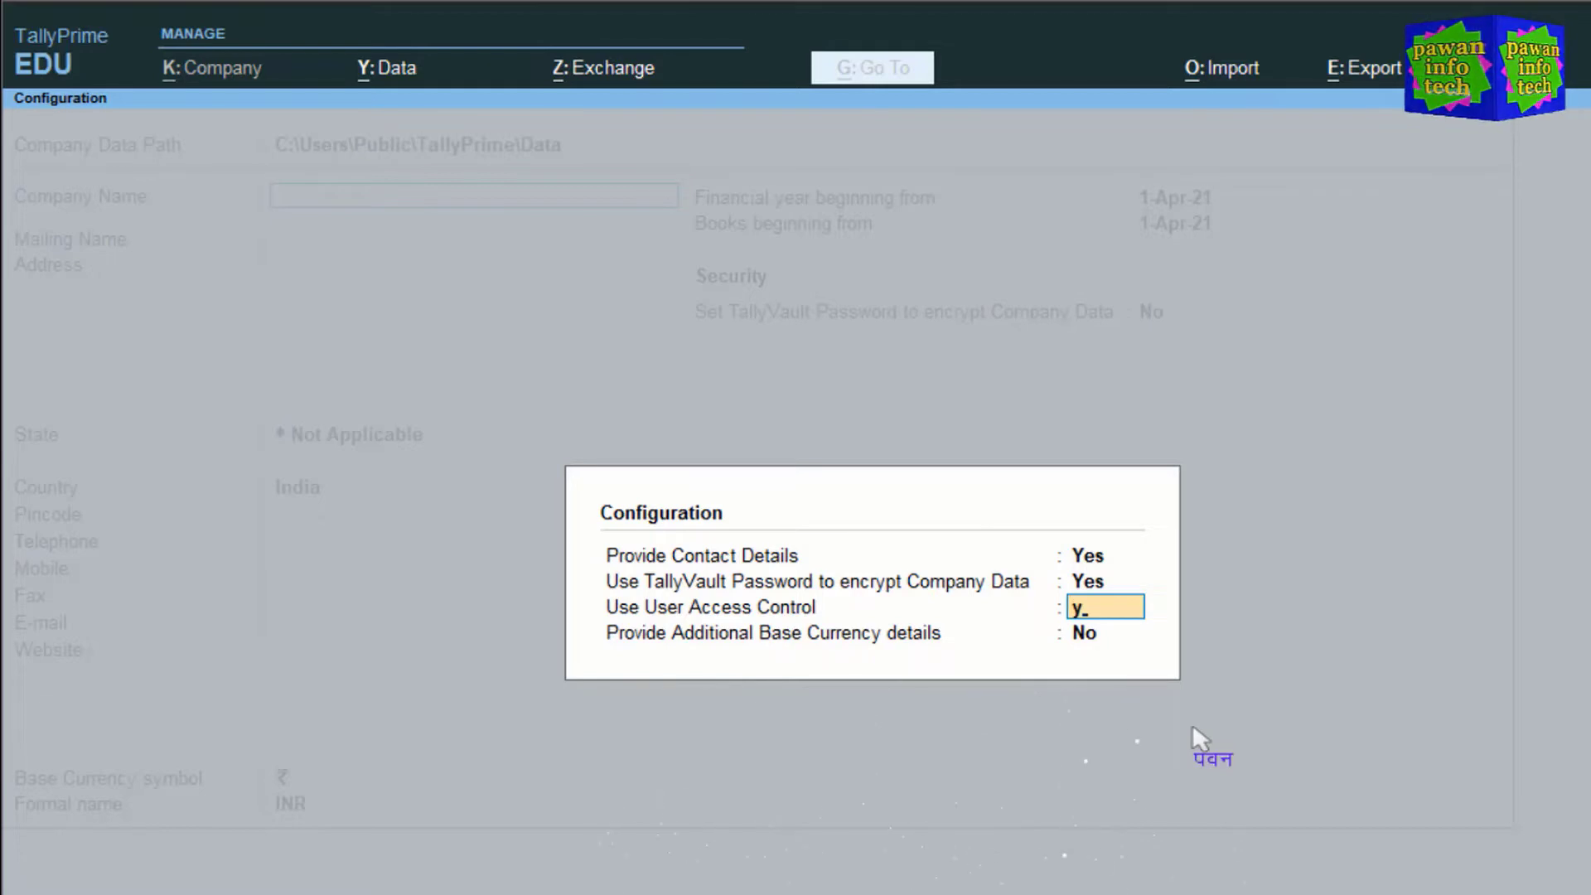
key("Return")
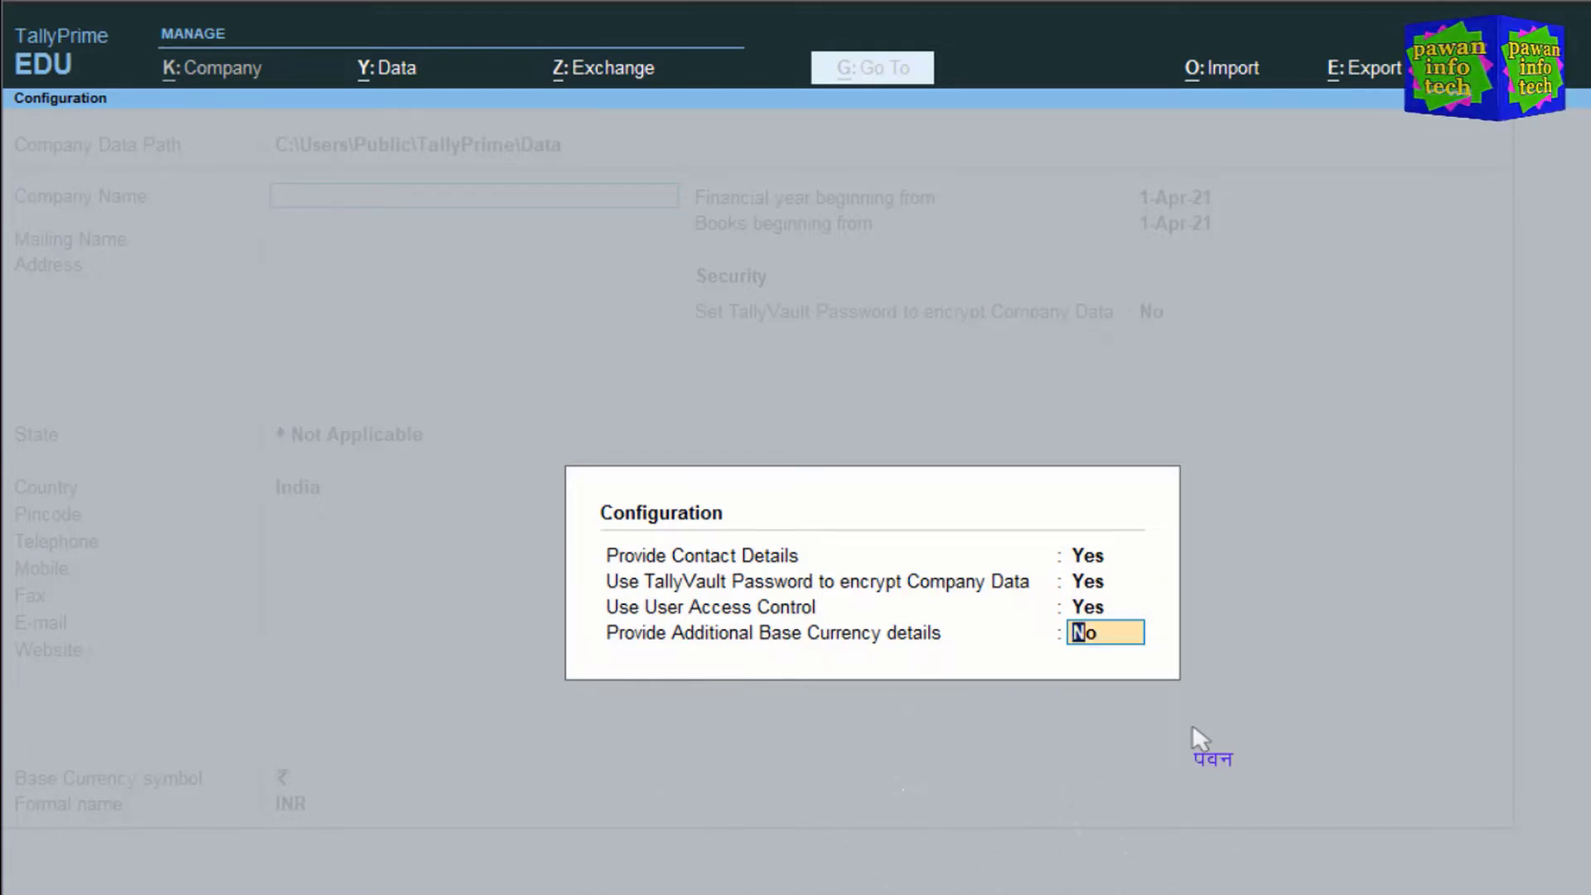
key("Return")
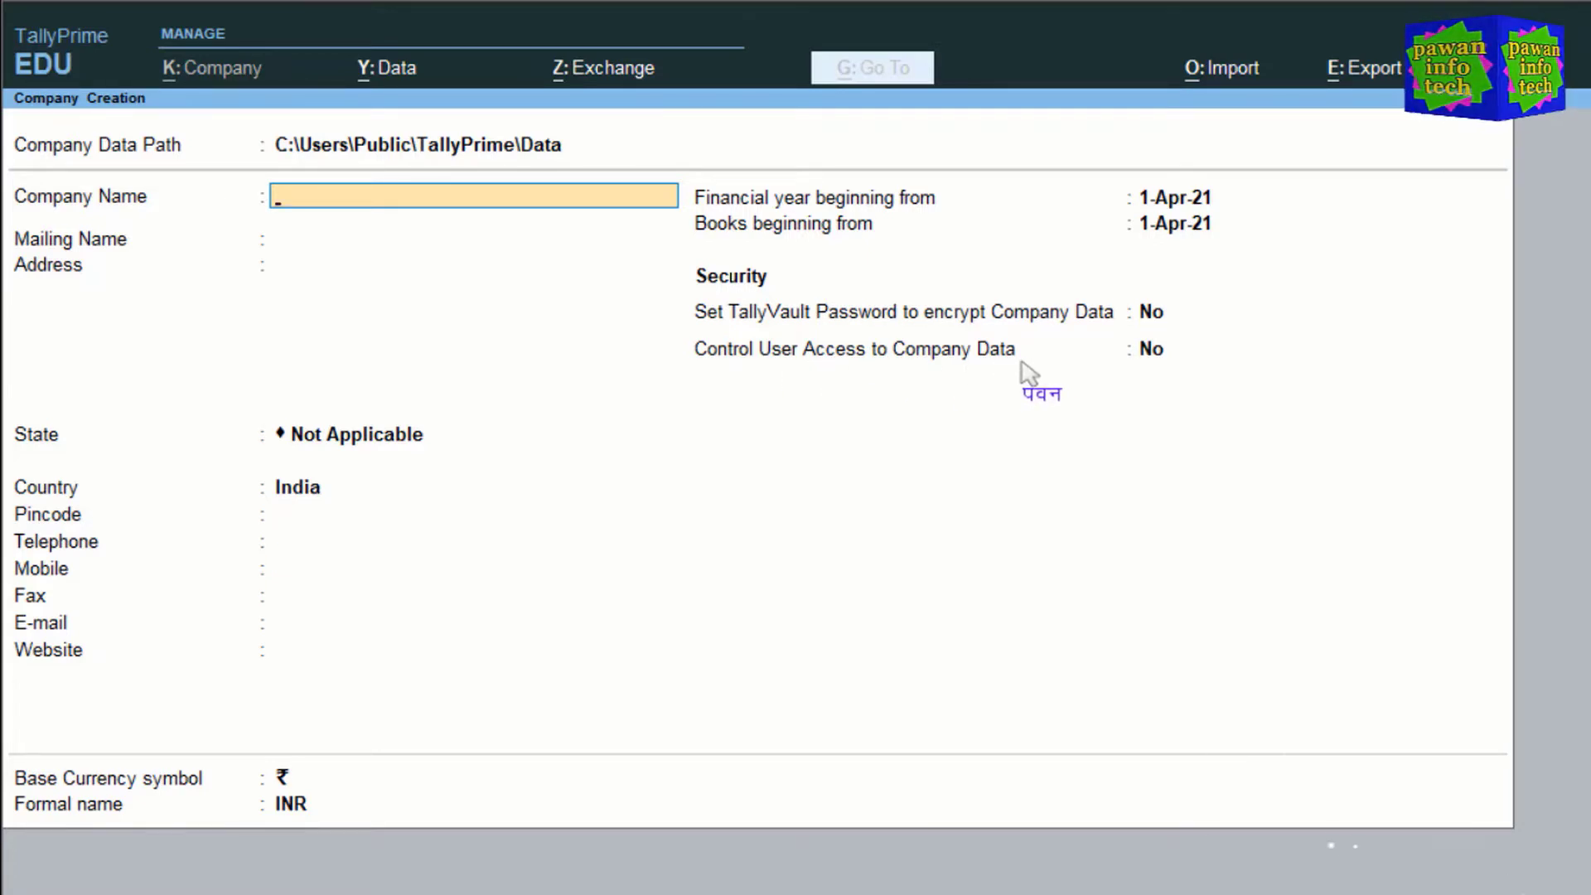
key("F12")
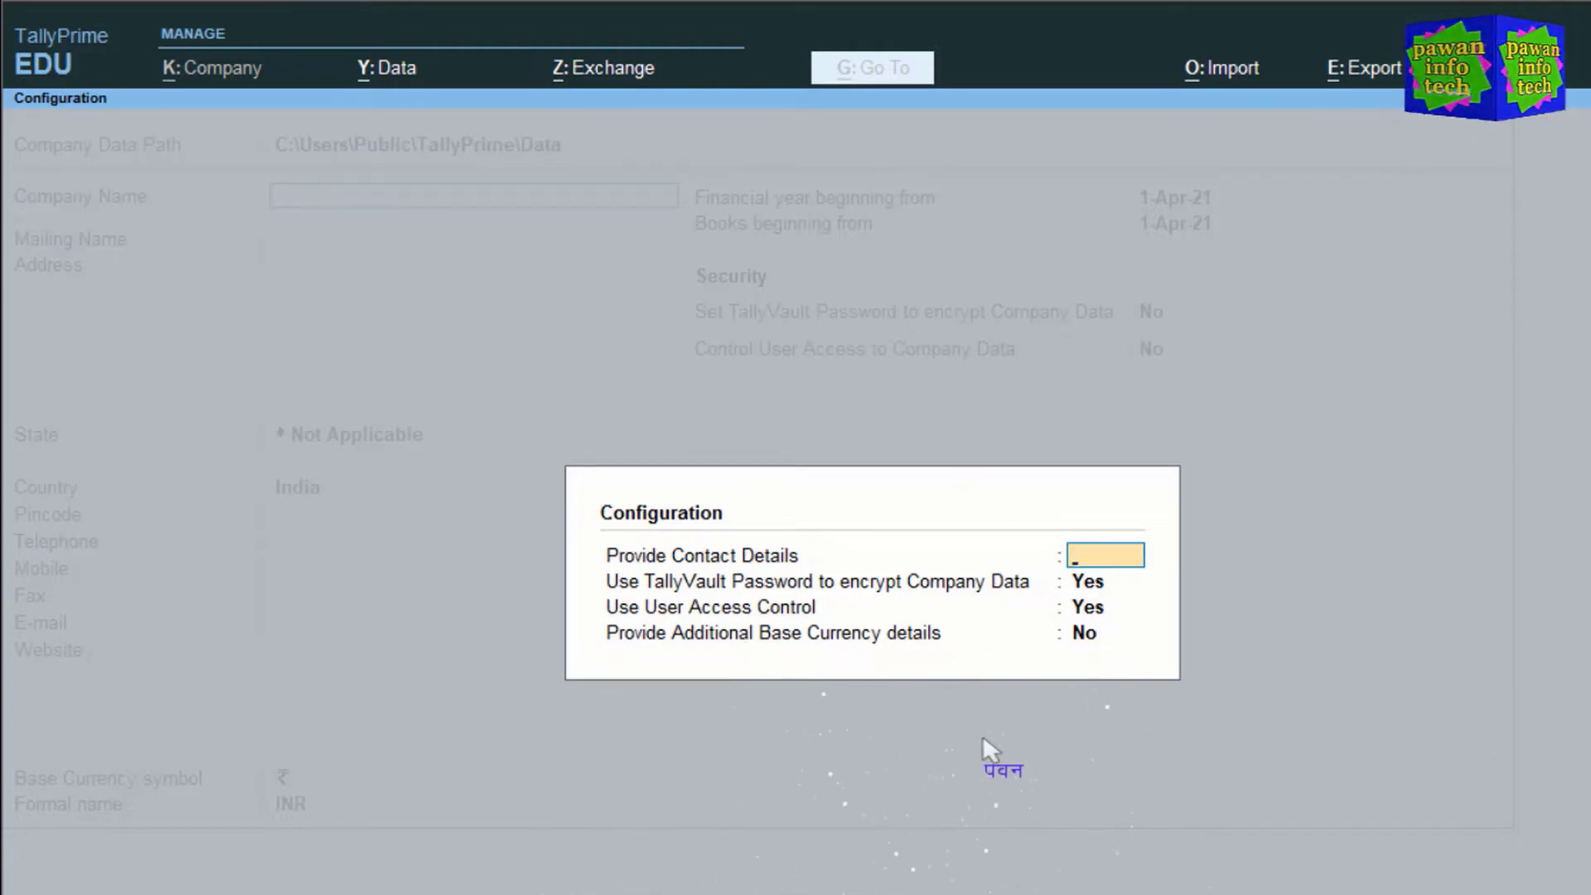
key("Escape")
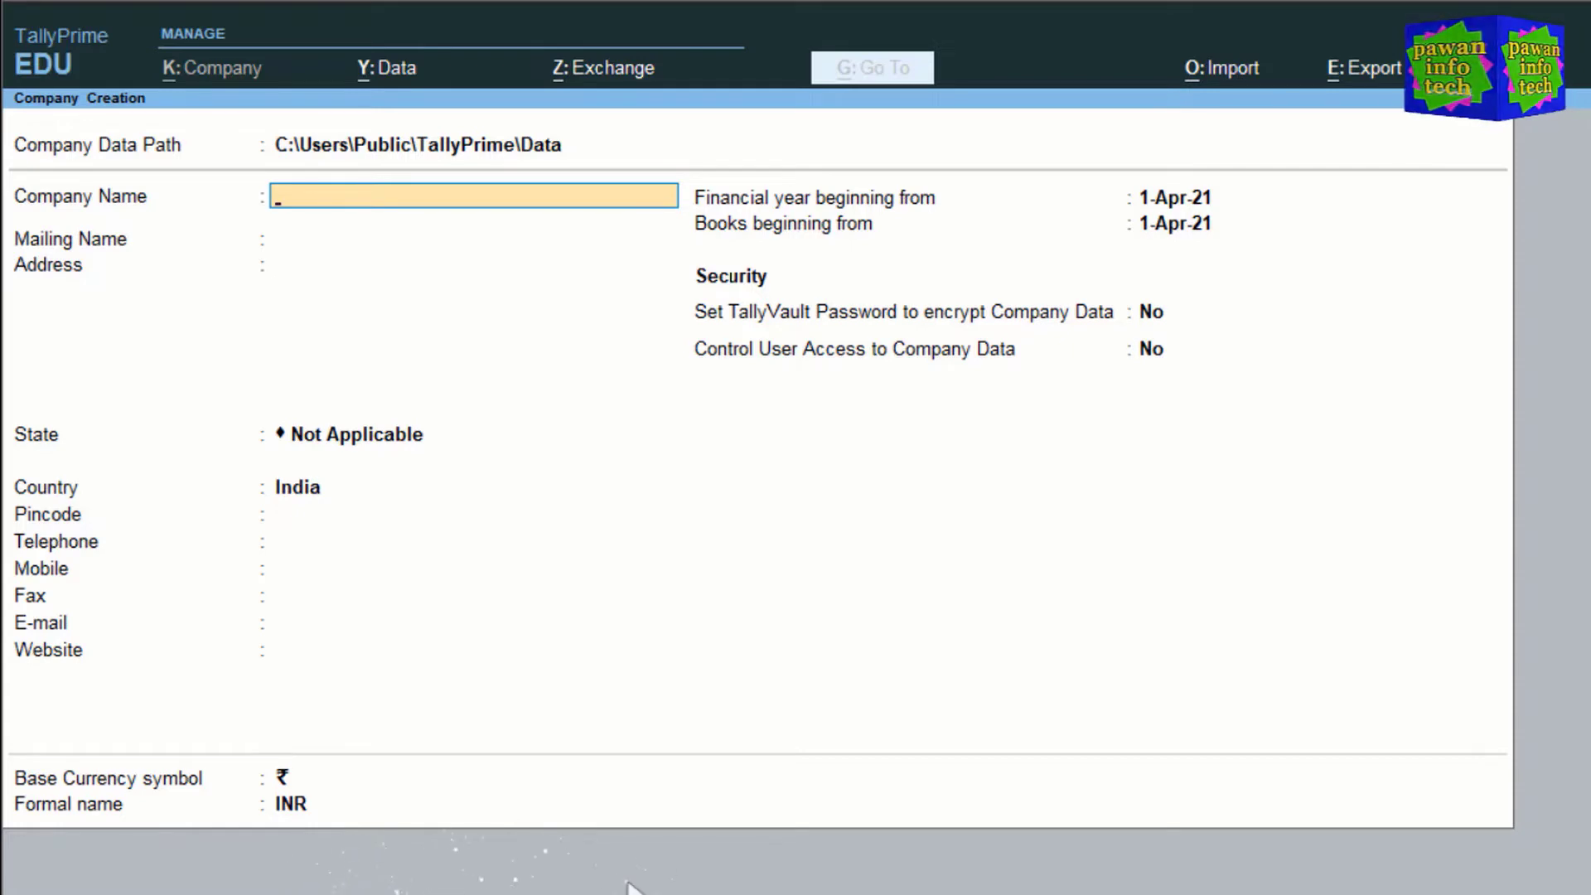
key("F12")
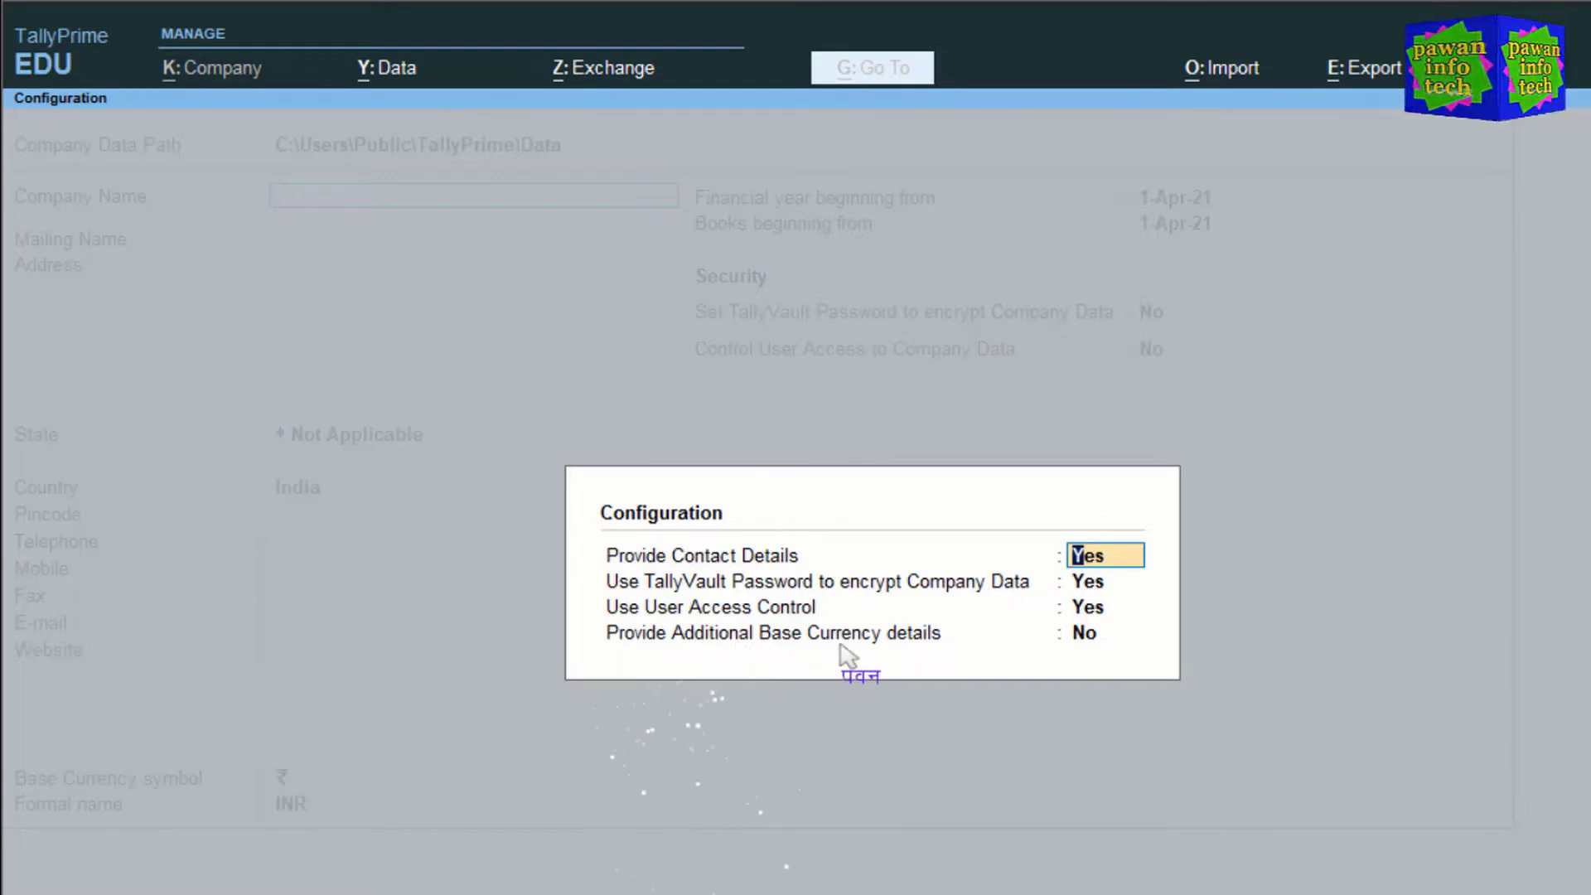
key("Return")
key("Return")
key("Return")
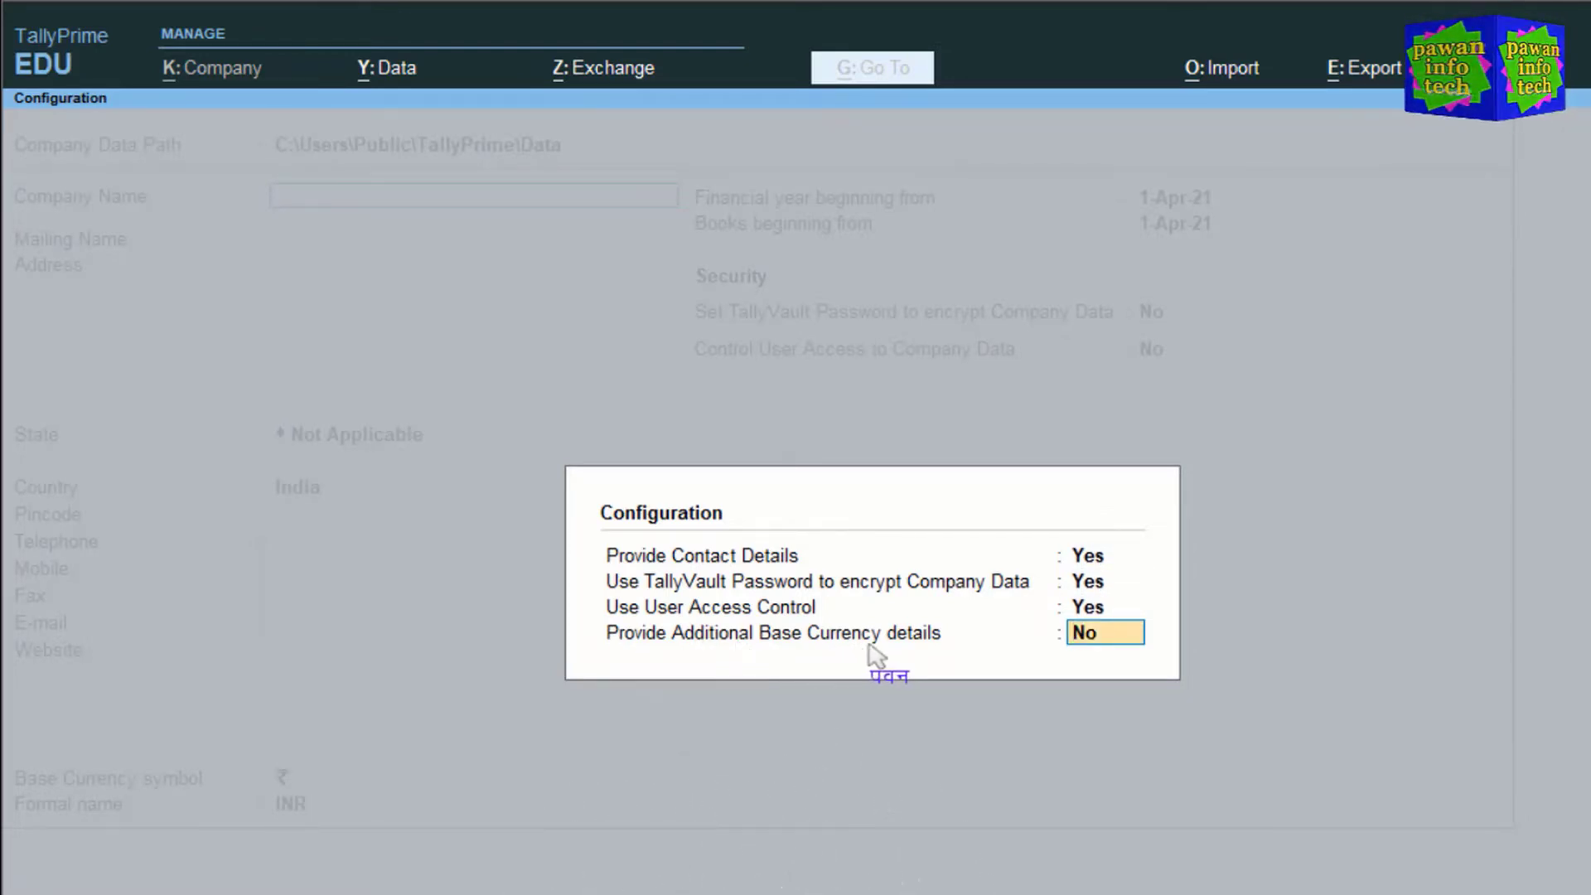
type("y")
Step: Accept the remaining Configuration settings and return to the Company Creation form
key("Return")
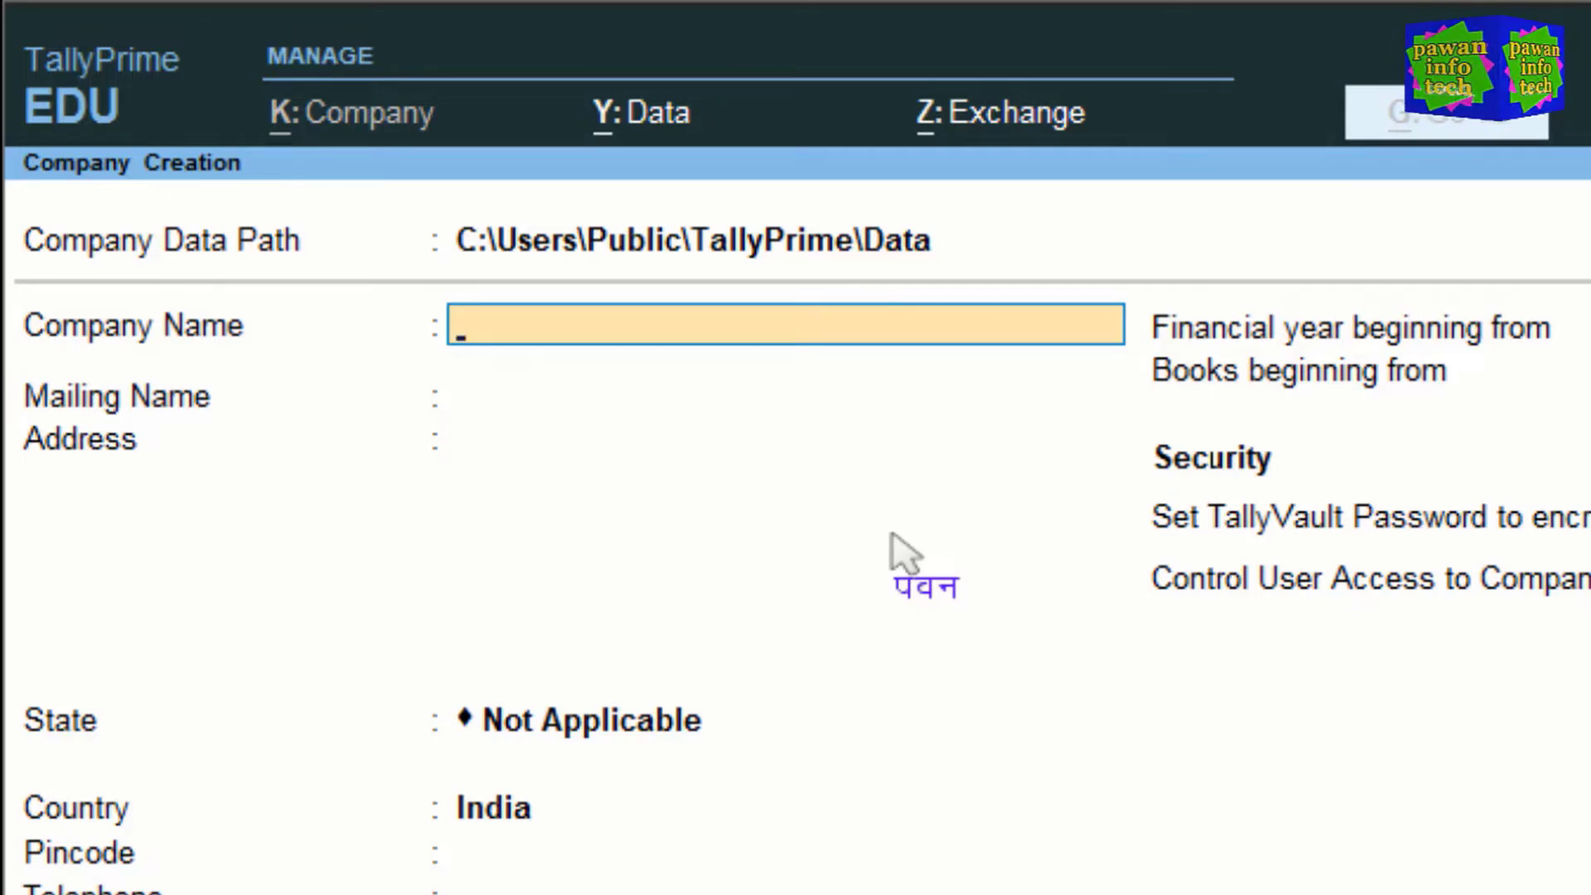
Step: Go back to the data path field and choose Specify Path from the List of Folders
key("BackSpace")
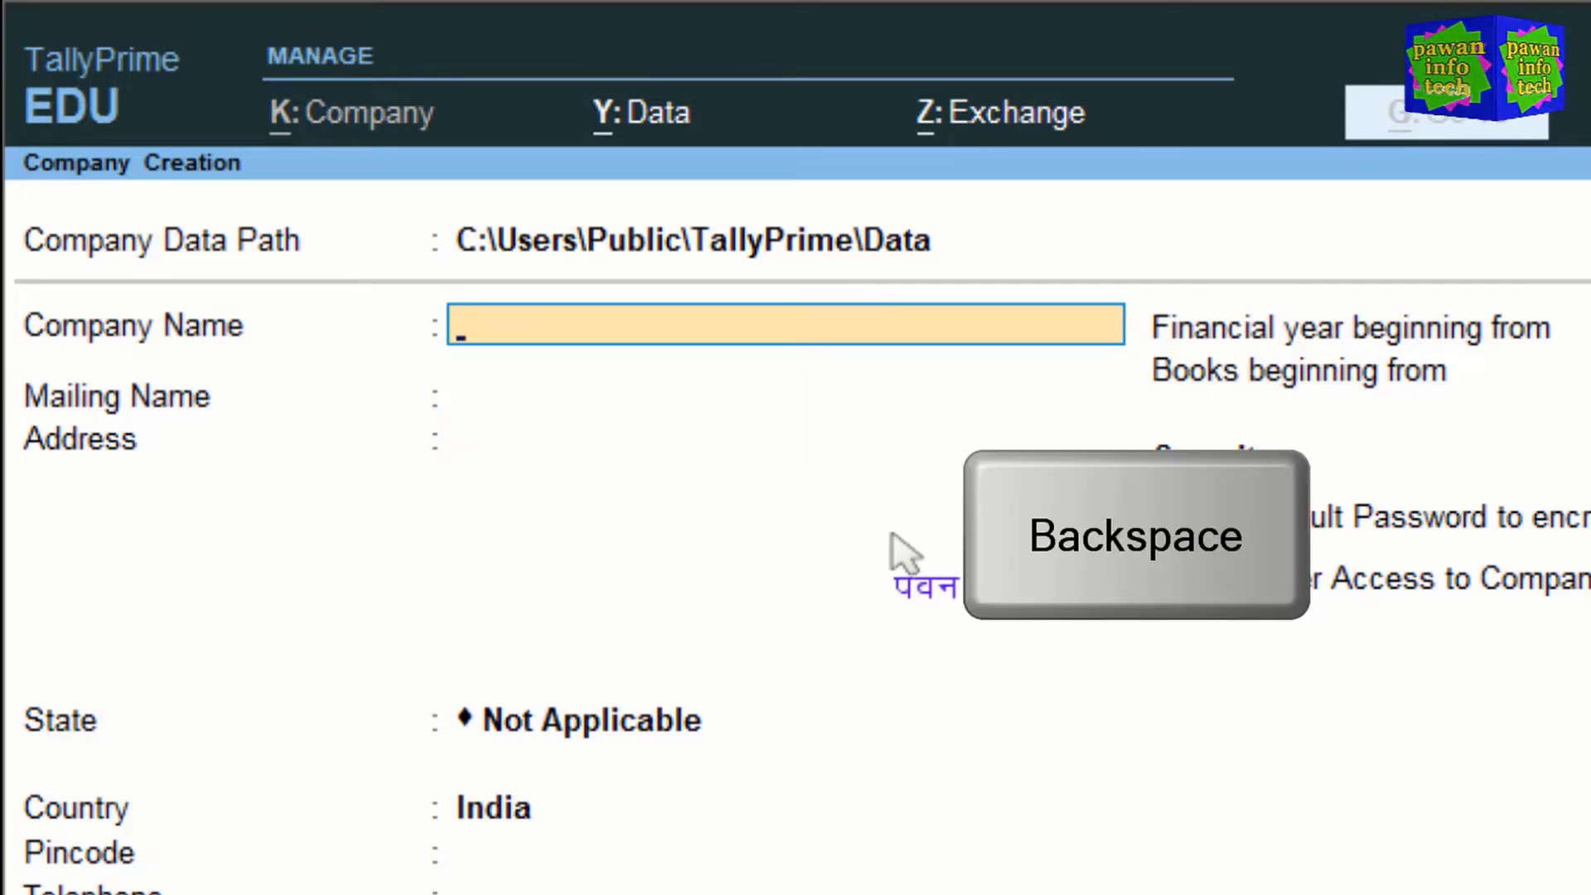
key("BackSpace")
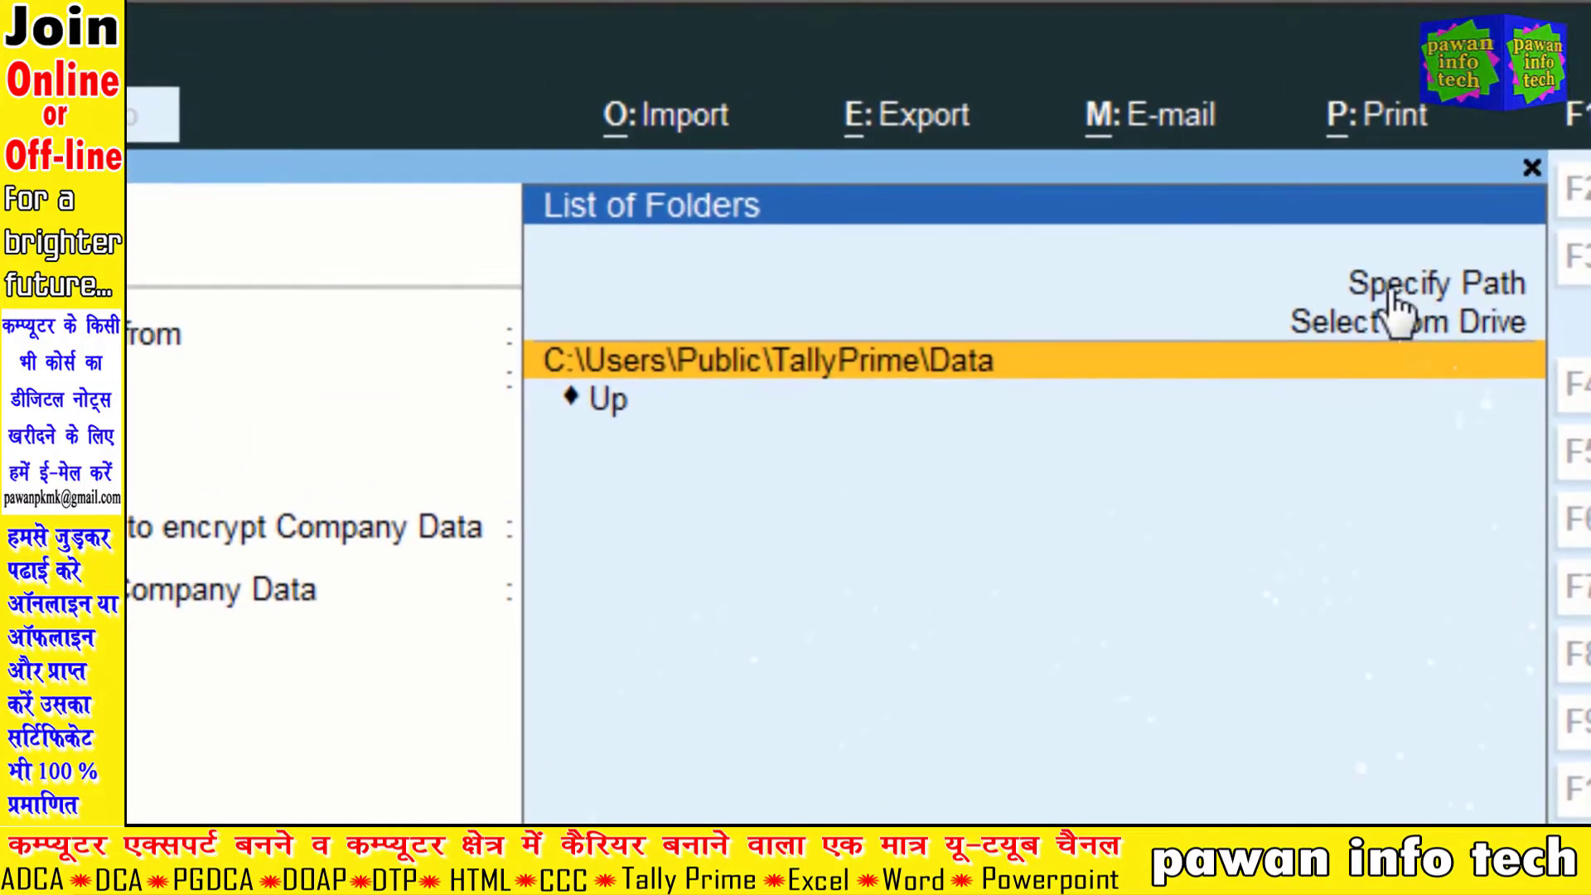
key("Up")
key("Up")
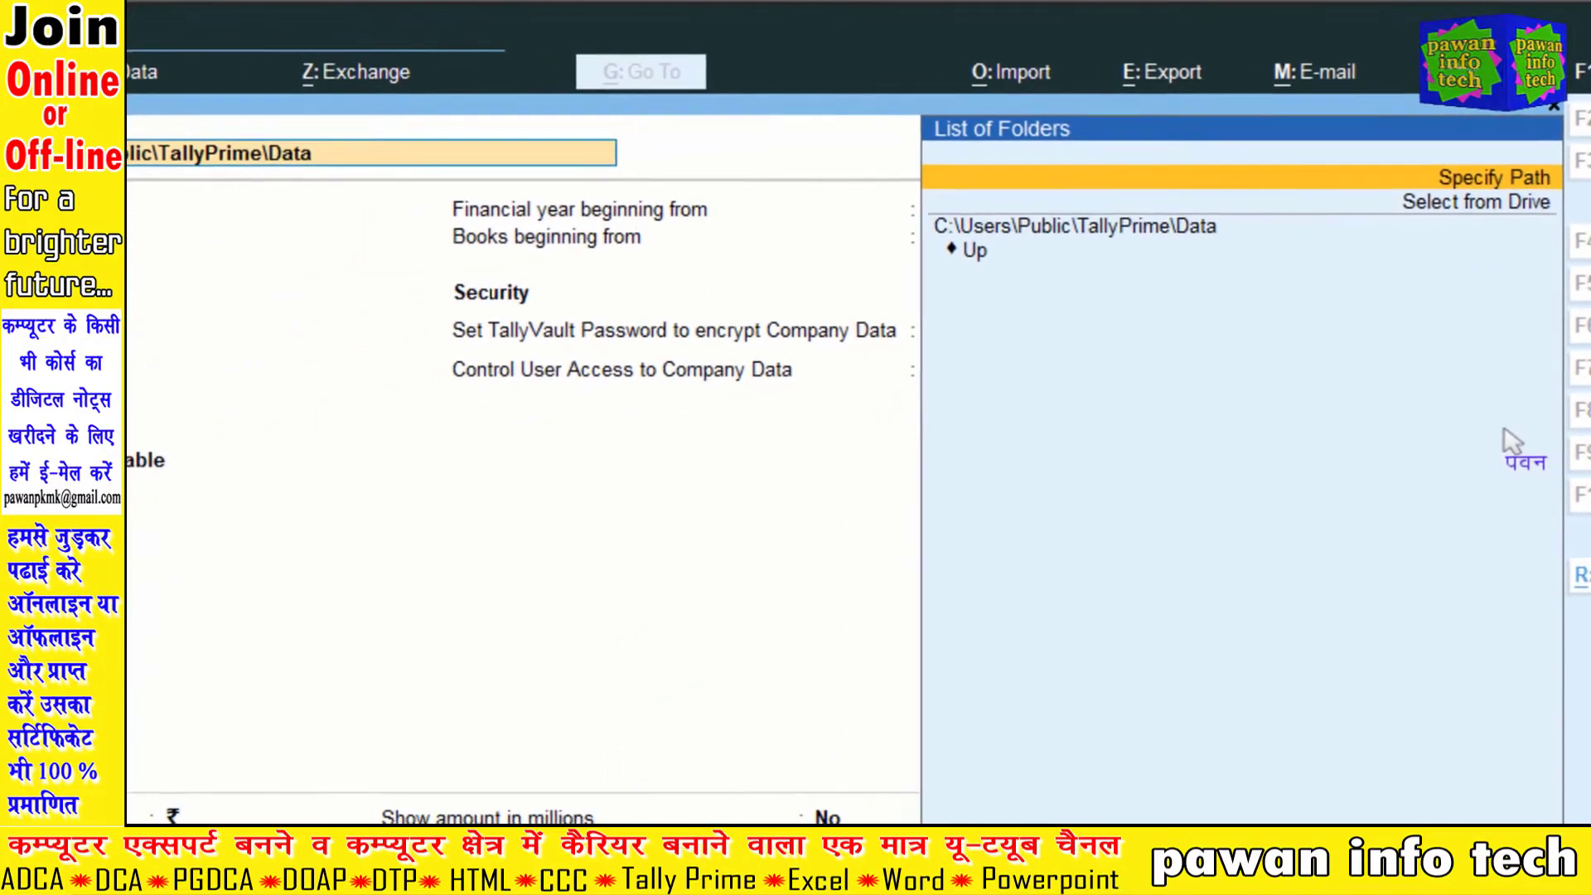
key("Return")
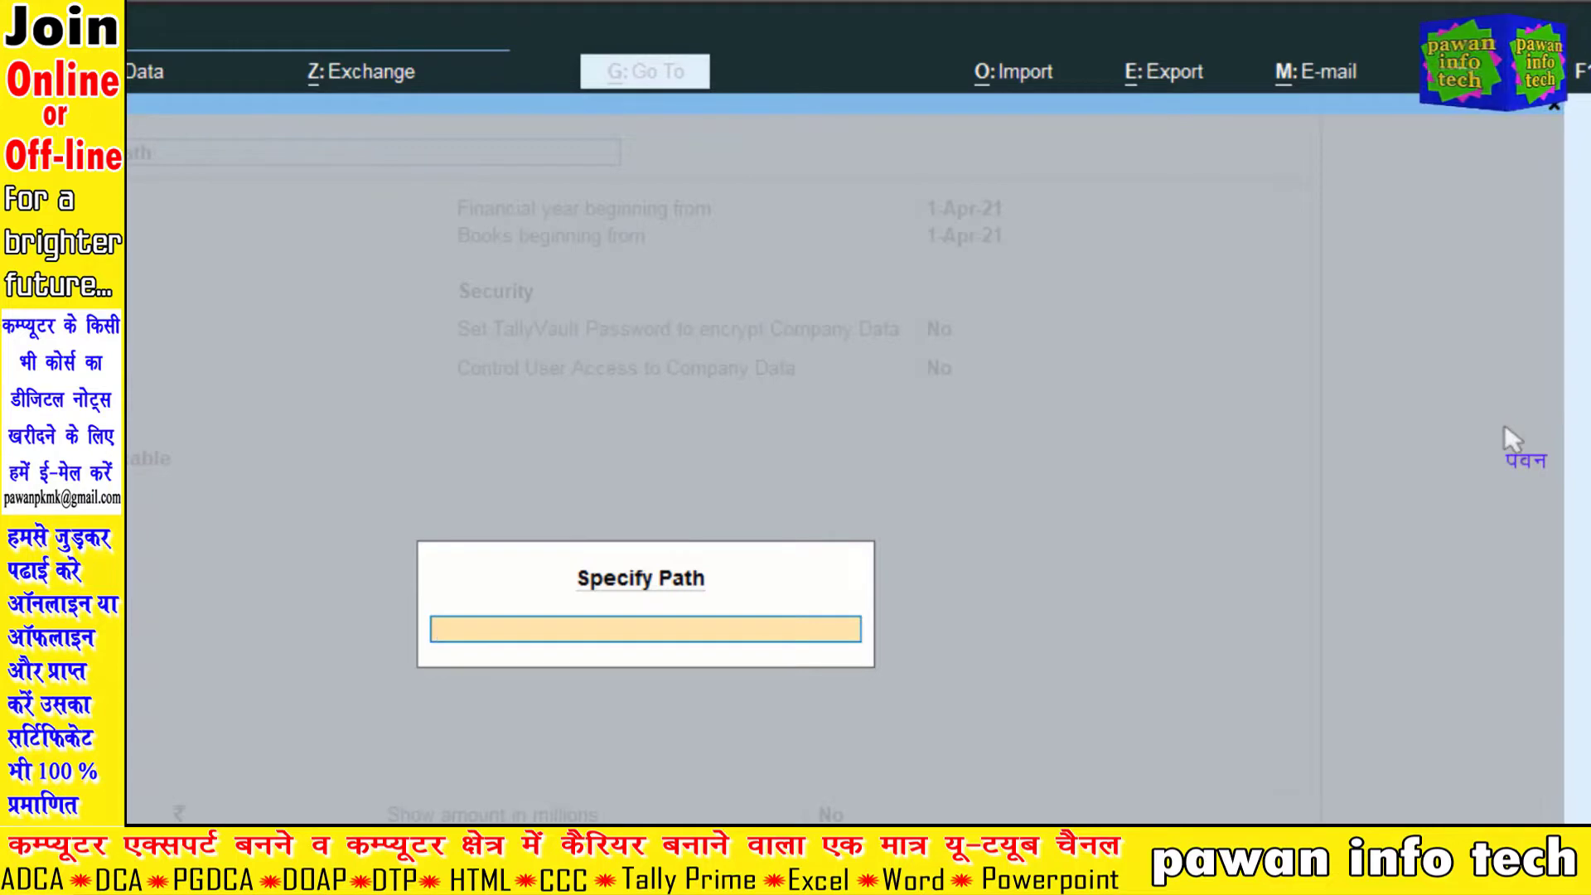
Step: Enter D:\pk\tallydata as the company's custom data path
type("D:\\")
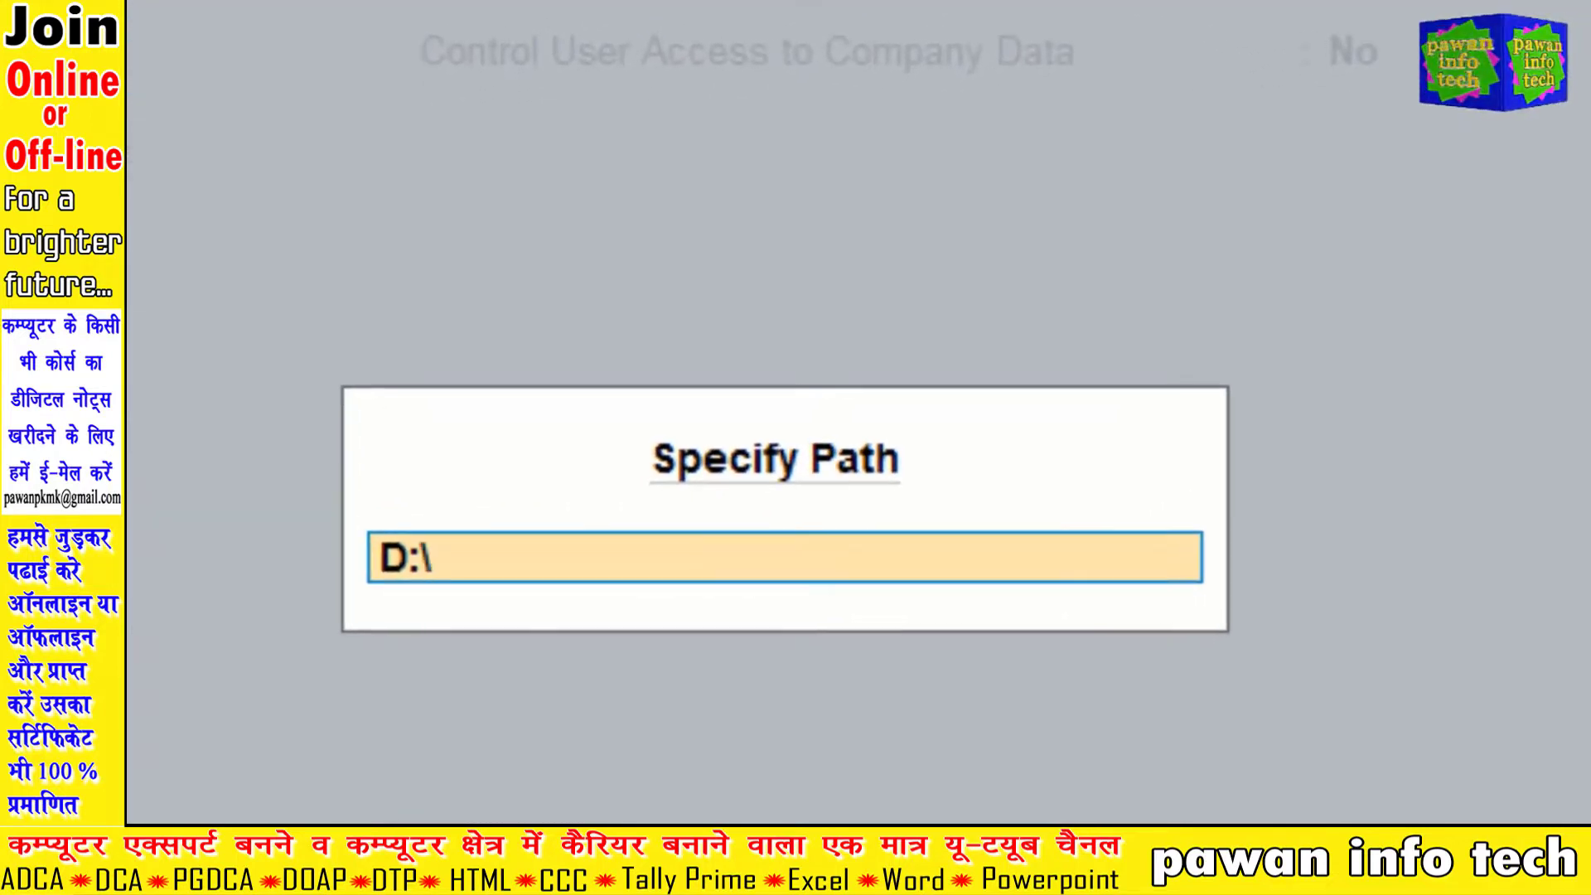
type("pk")
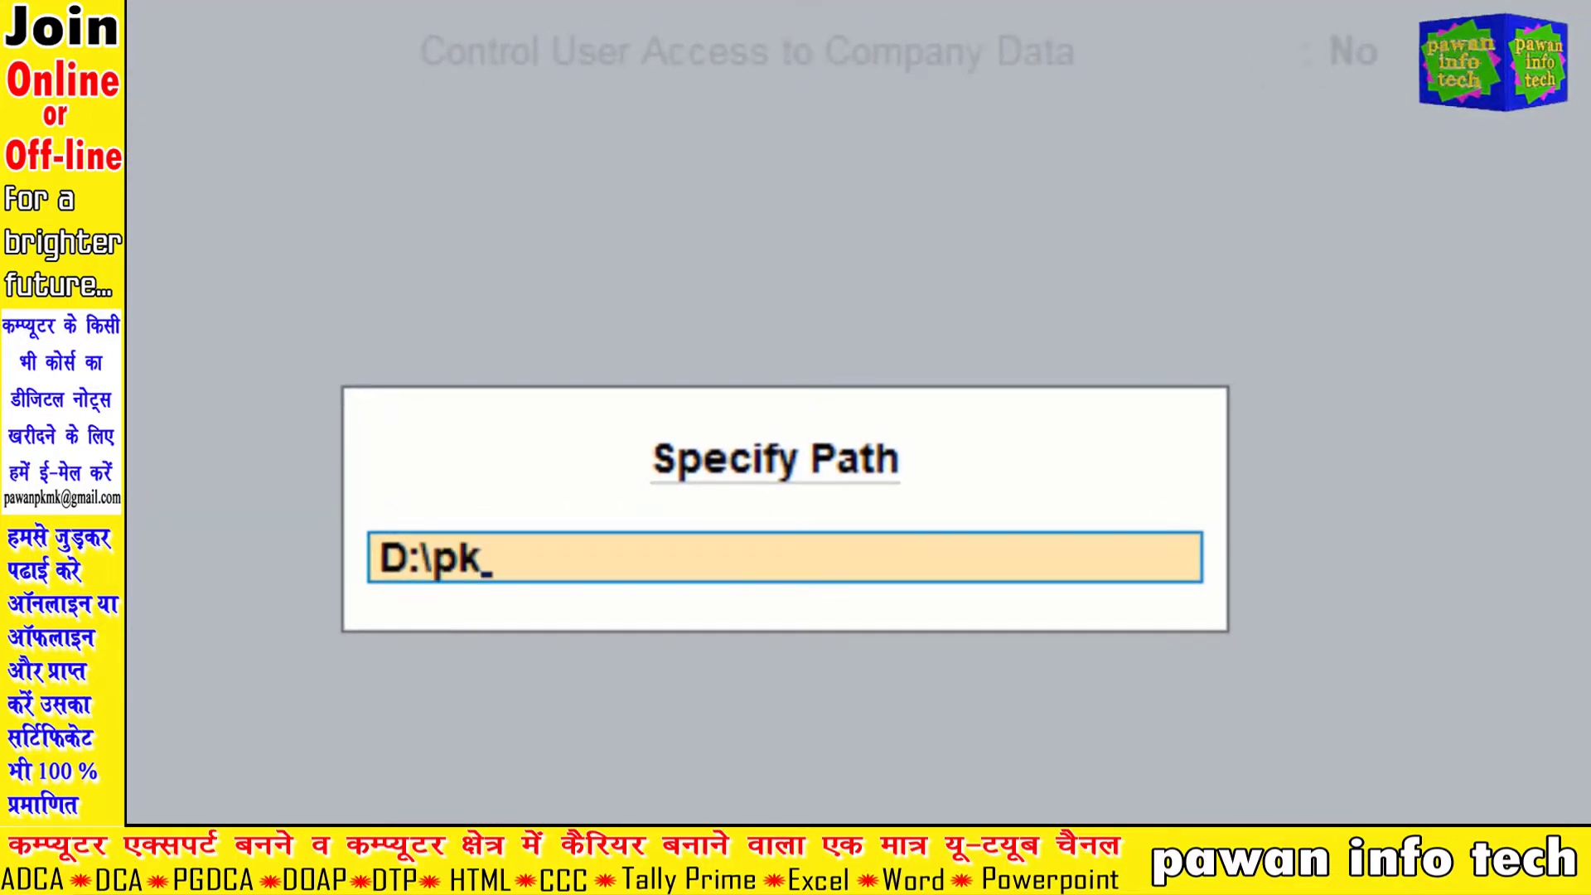
type("\\tall")
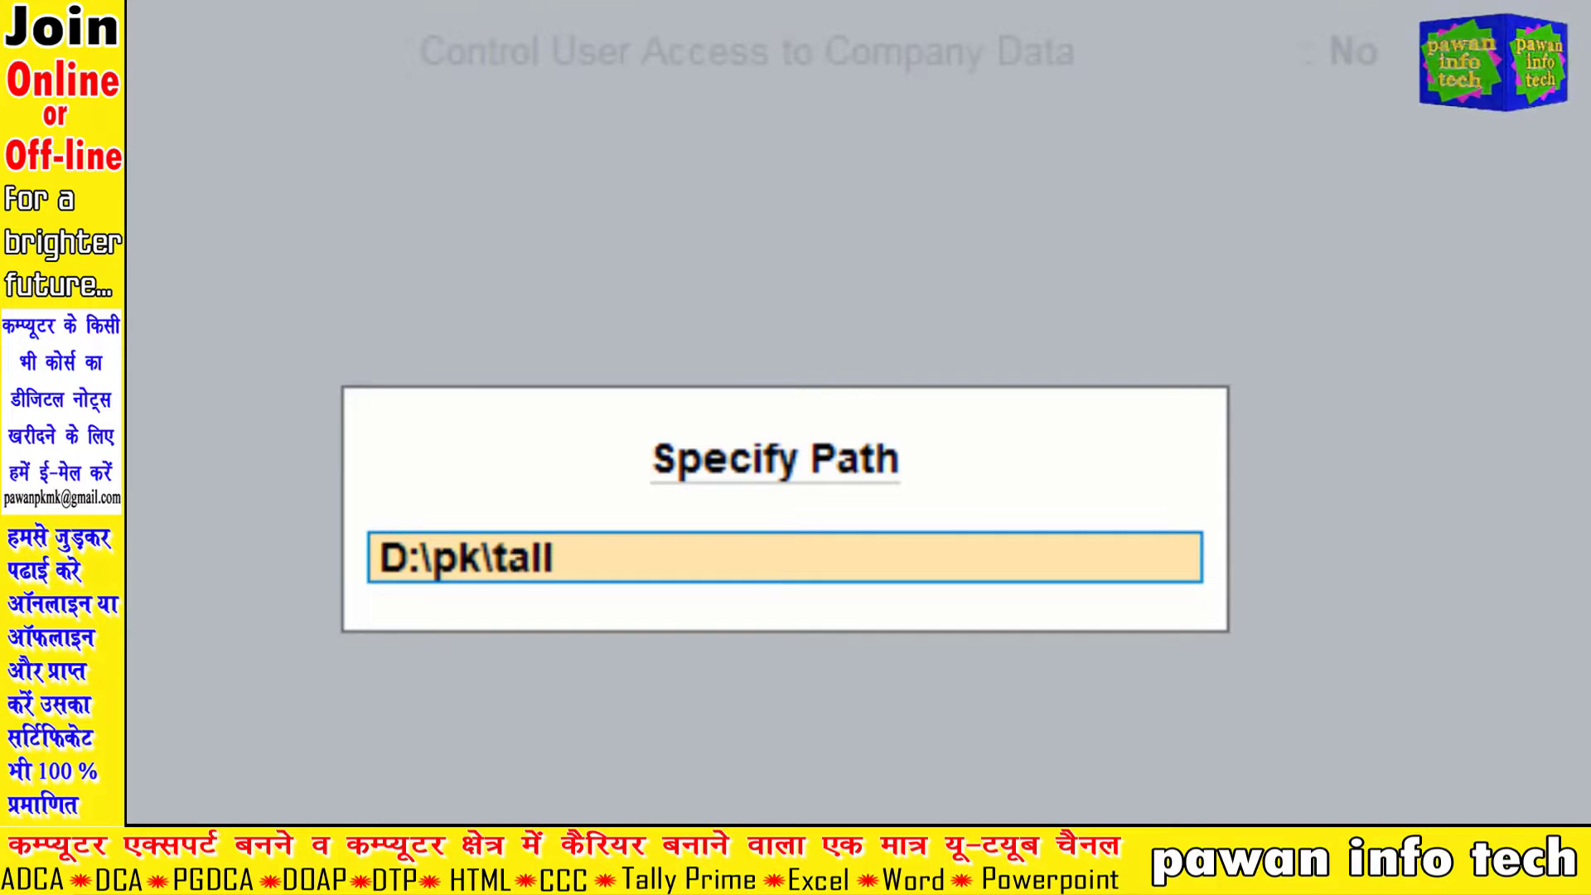
type("ydata")
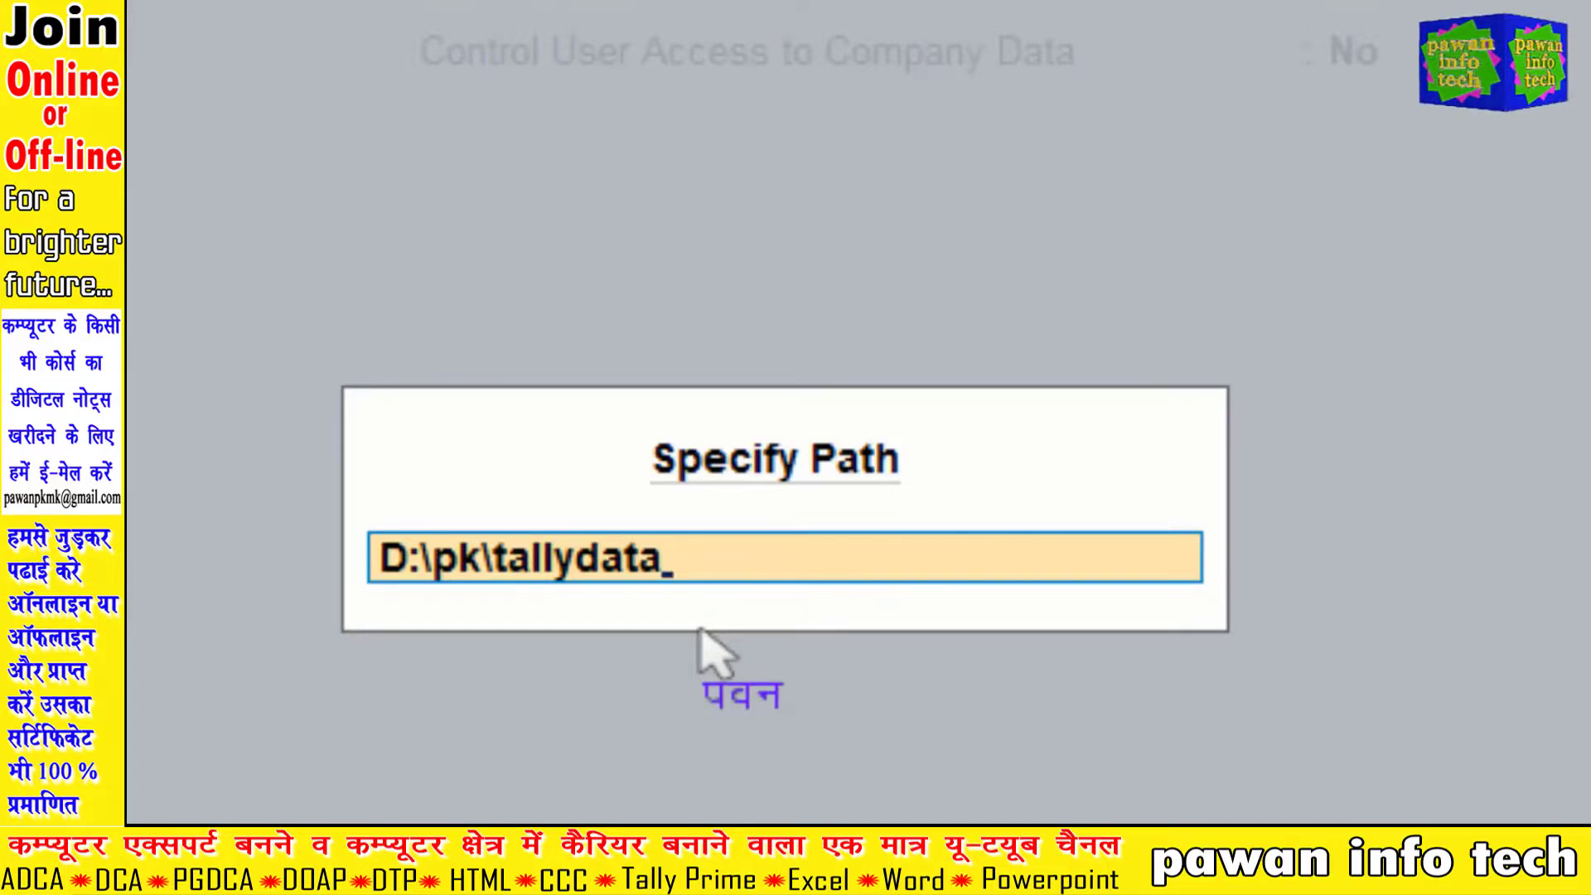
key("Escape")
key("Escape")
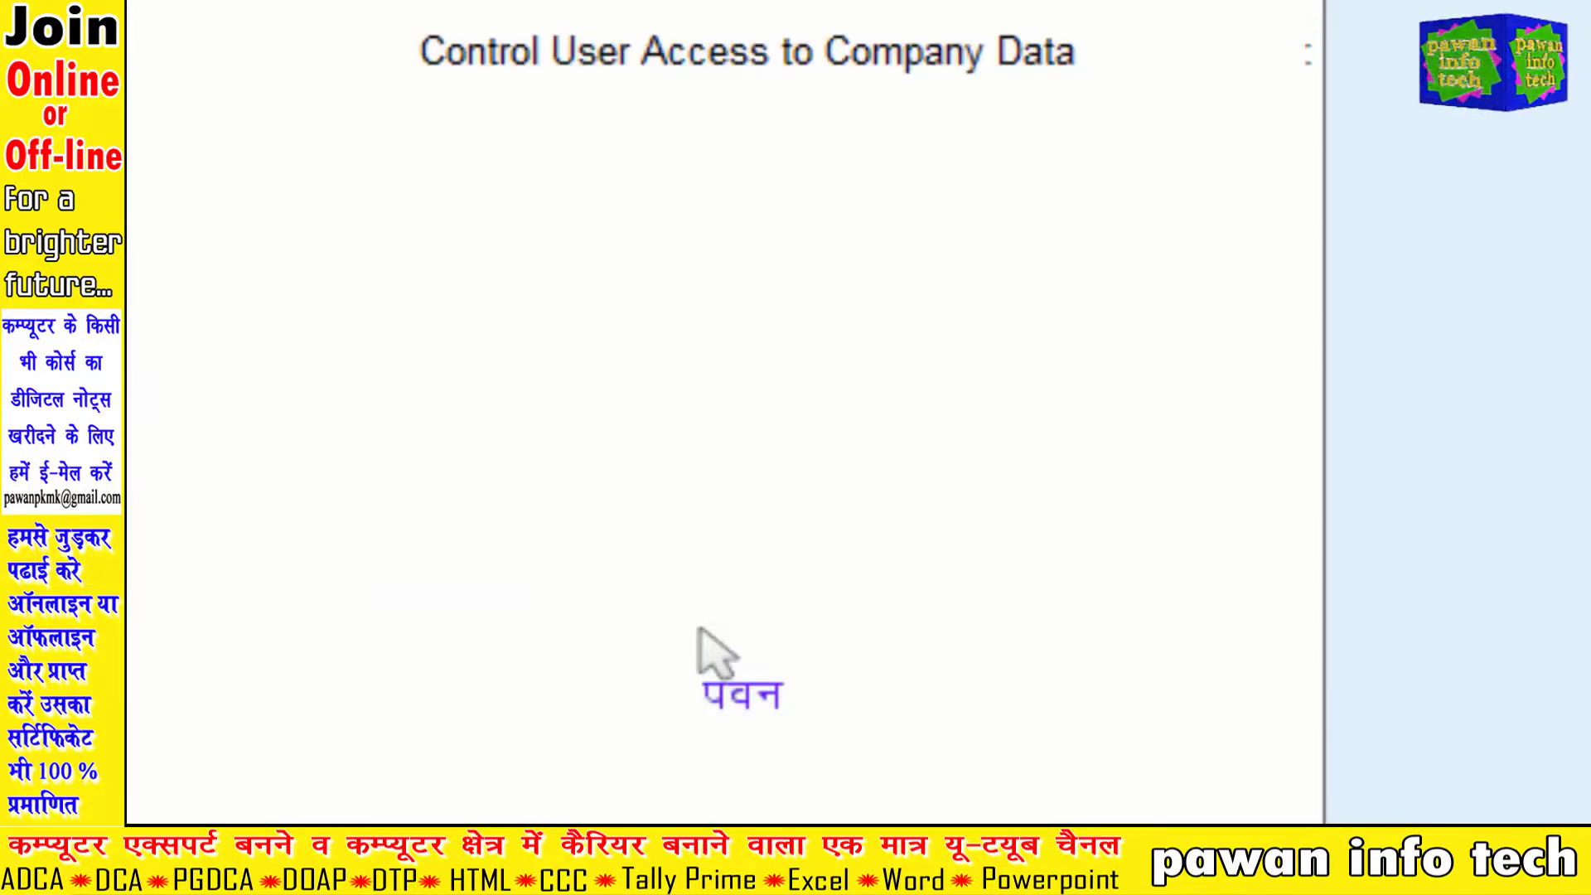
Step: Browse Select from Drive into E:\Wedding Data, then back out to the Quit? prompt
key("Up")
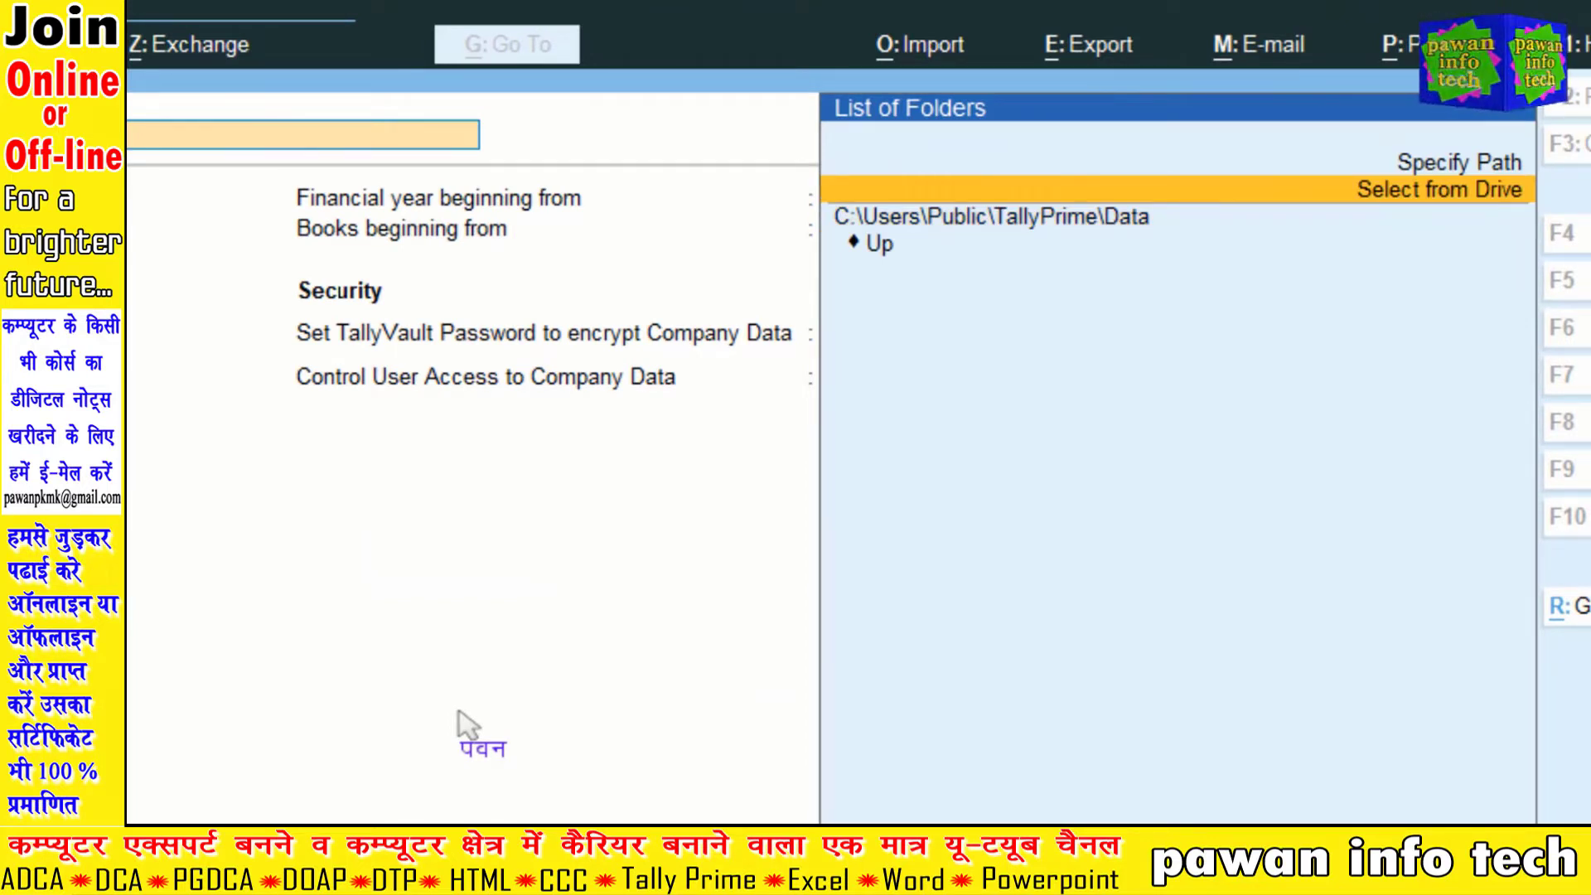
key("Return")
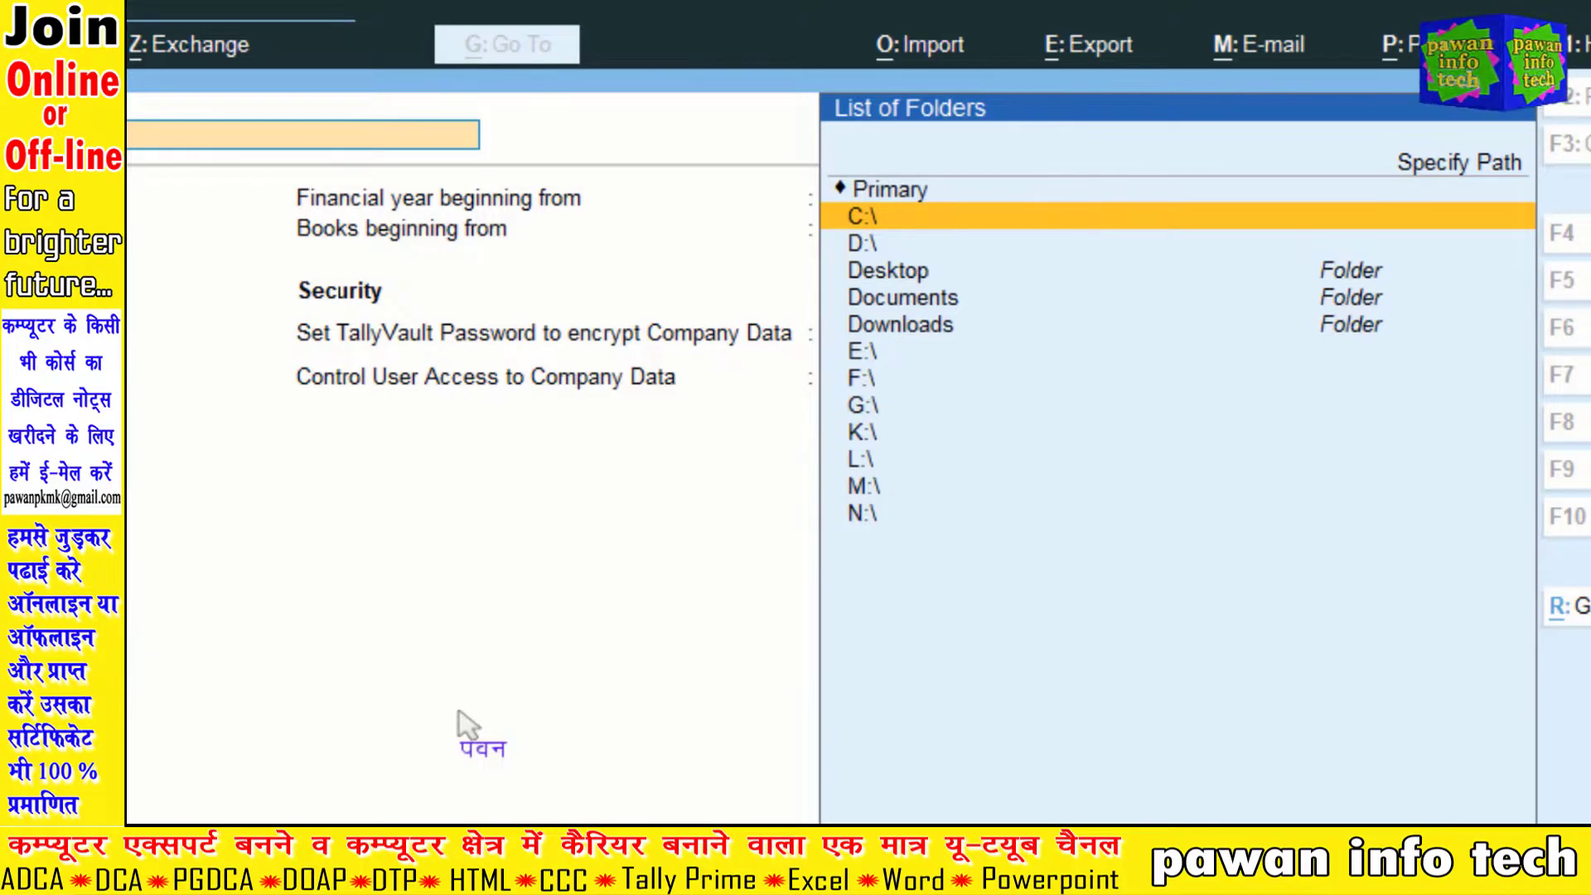
key("Down")
key("Down")
key("Down")
key("Down")
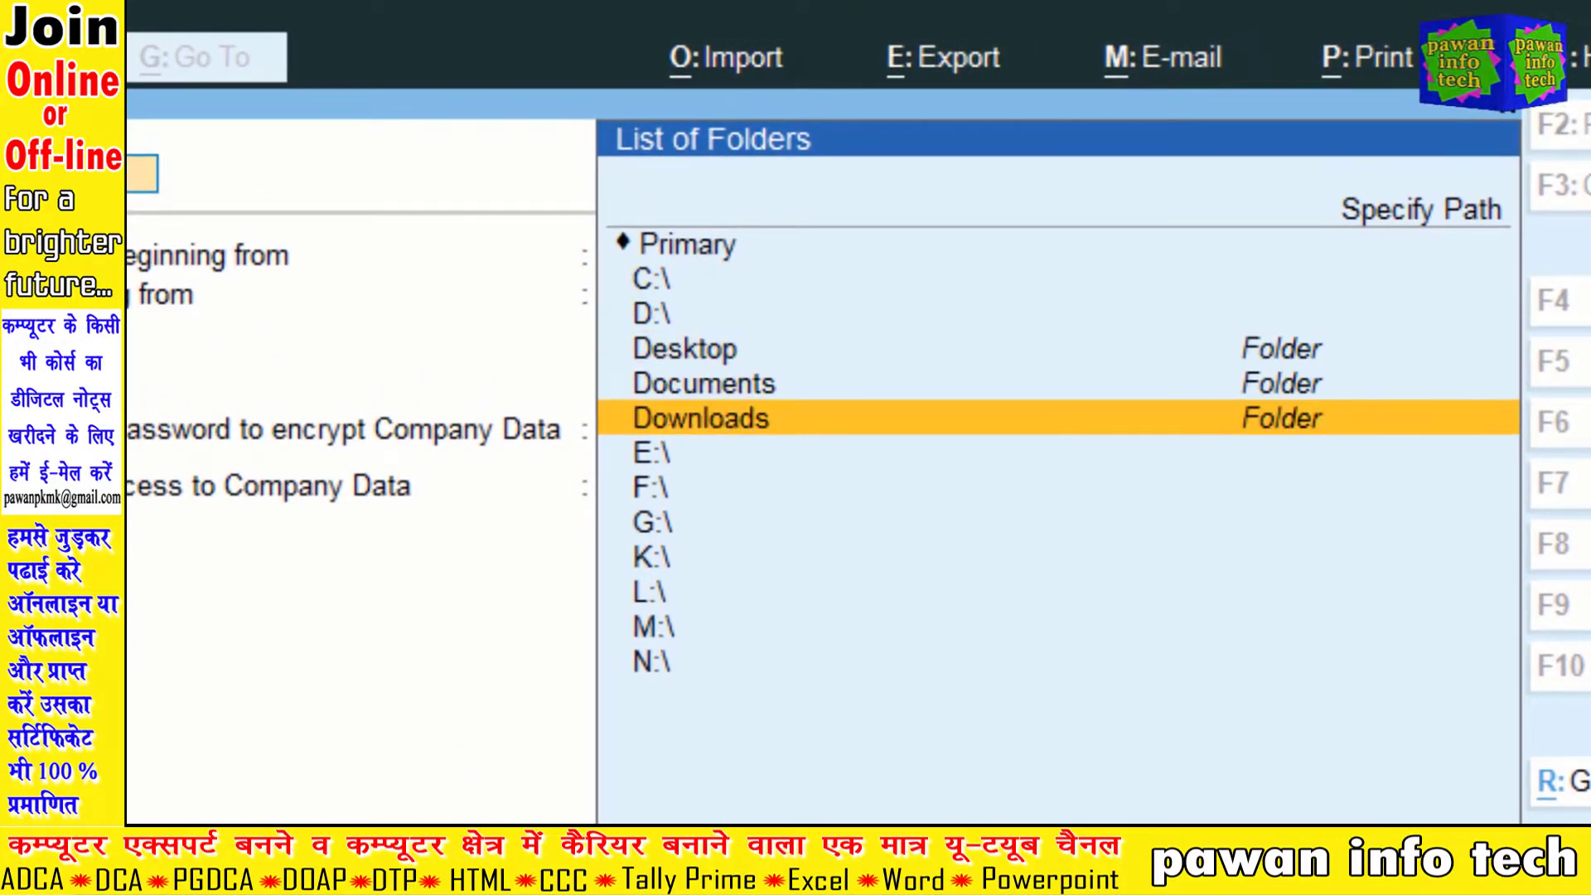
key("Down")
key("Return")
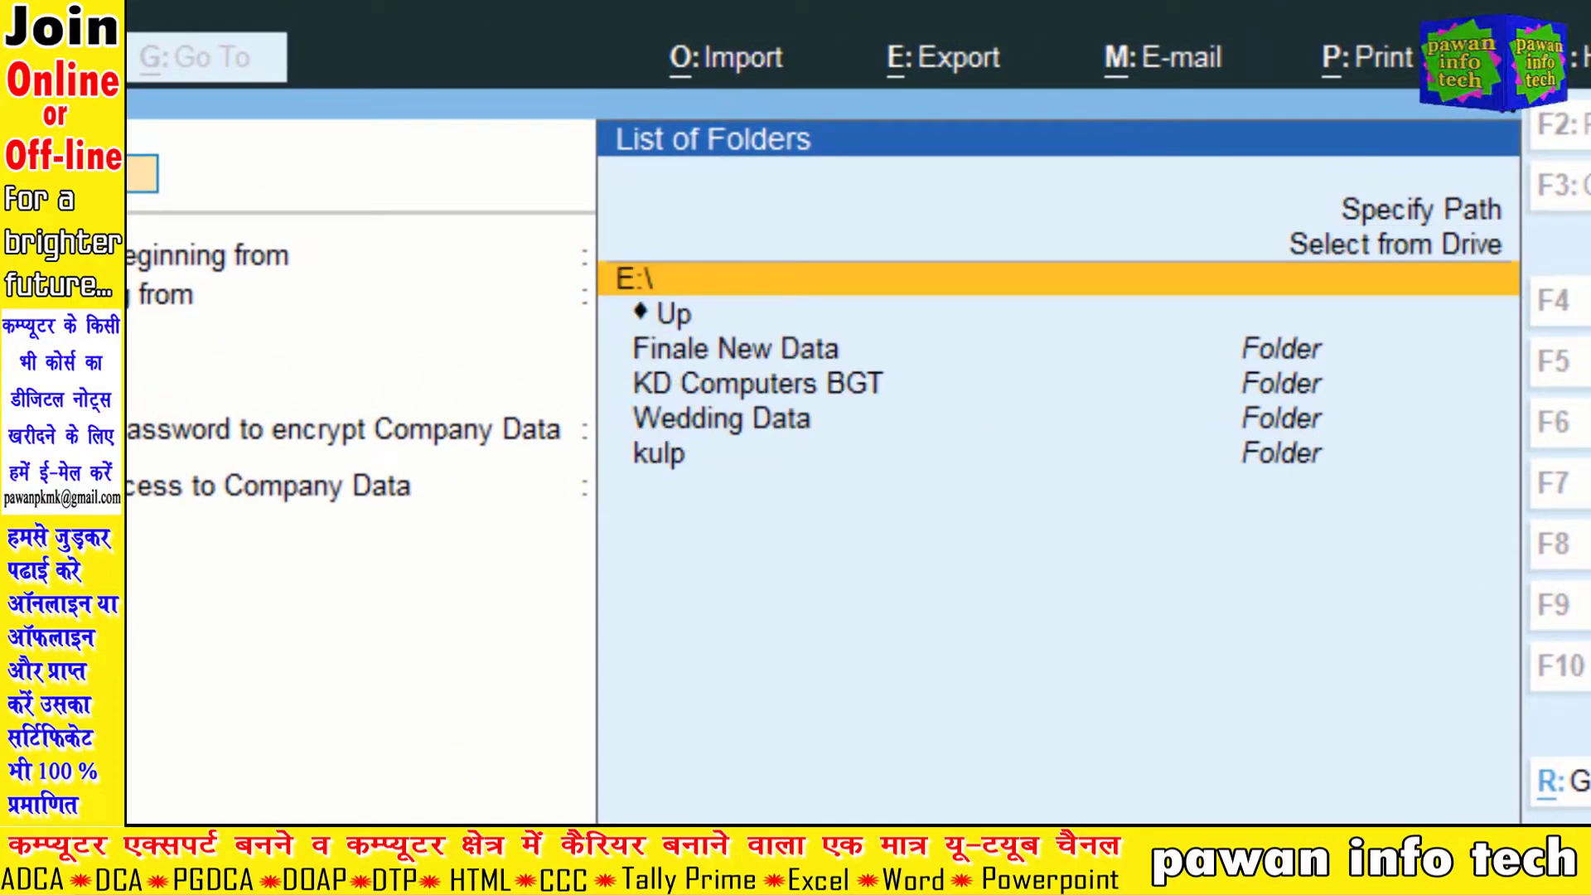
key("Down")
key("Down")
key("Down")
key("Down")
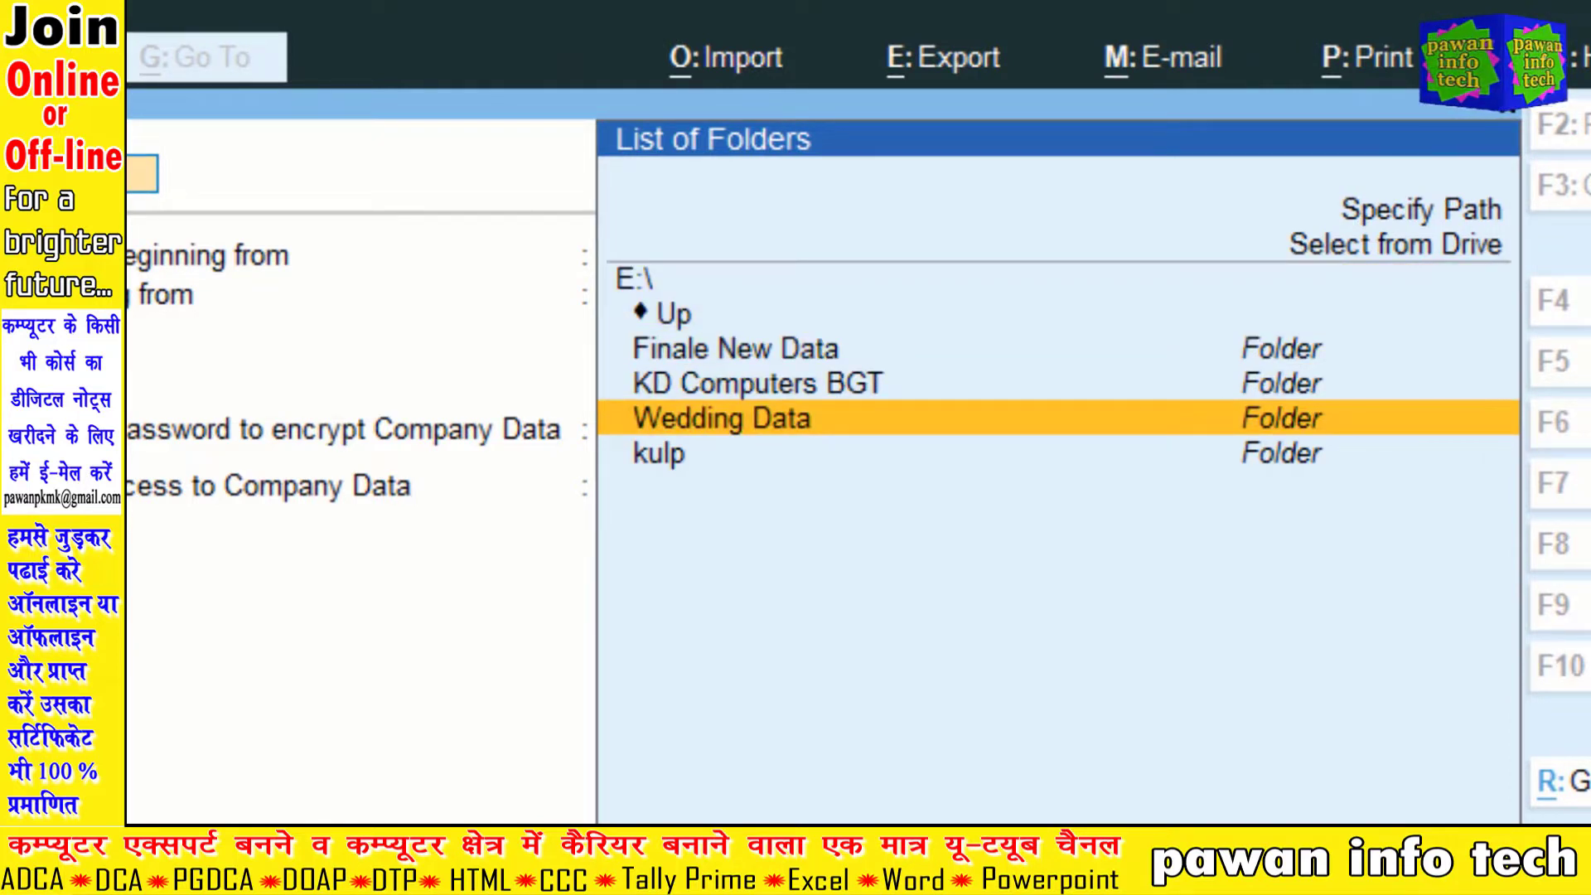
key("Return")
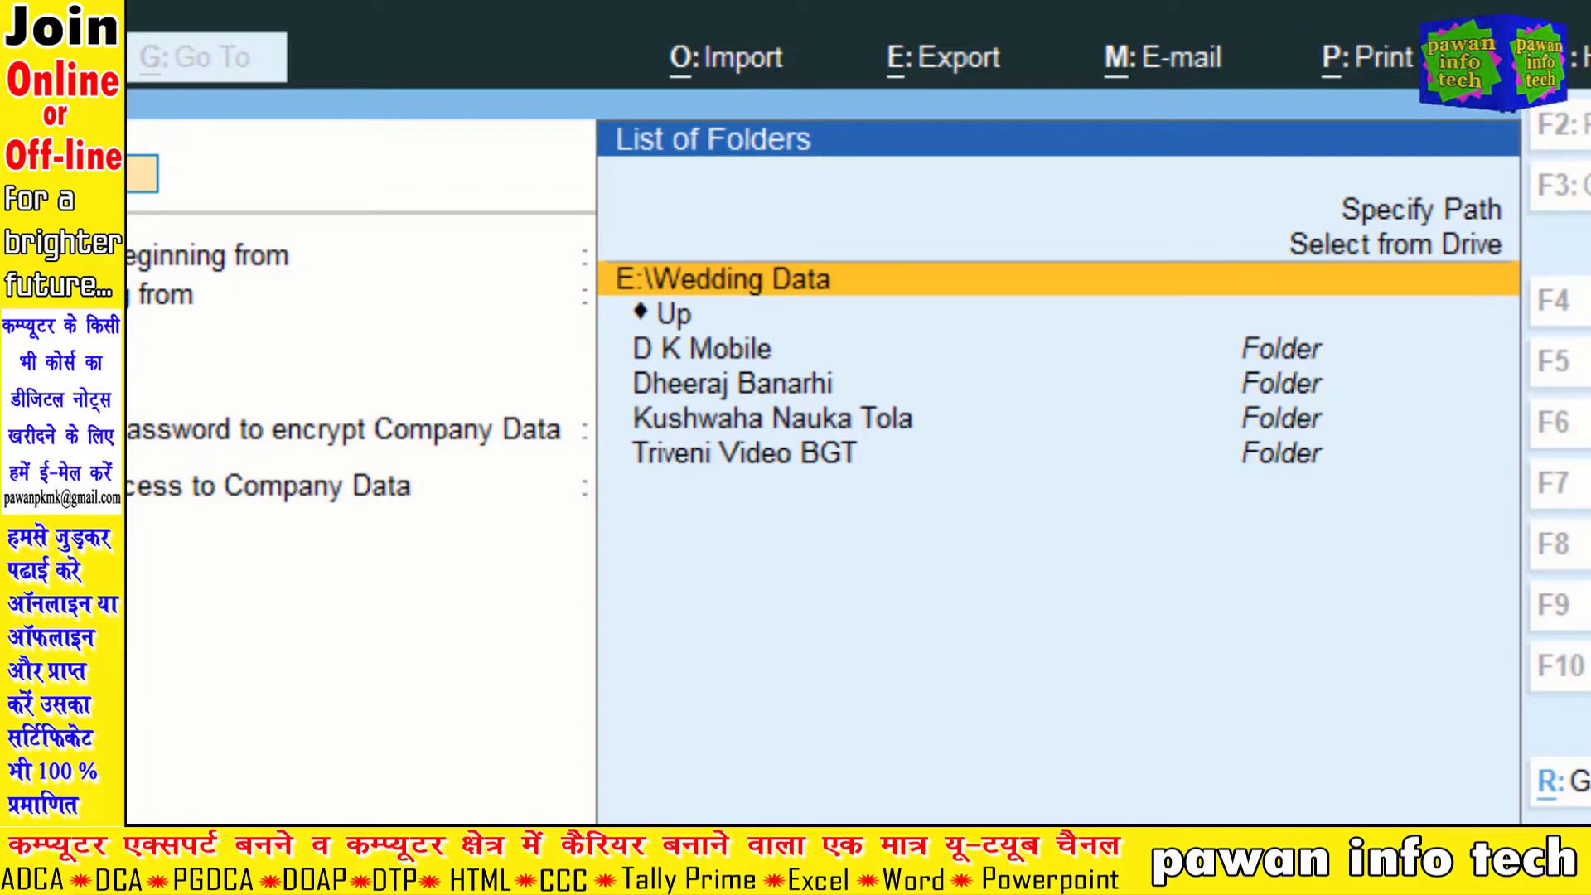
key("Escape")
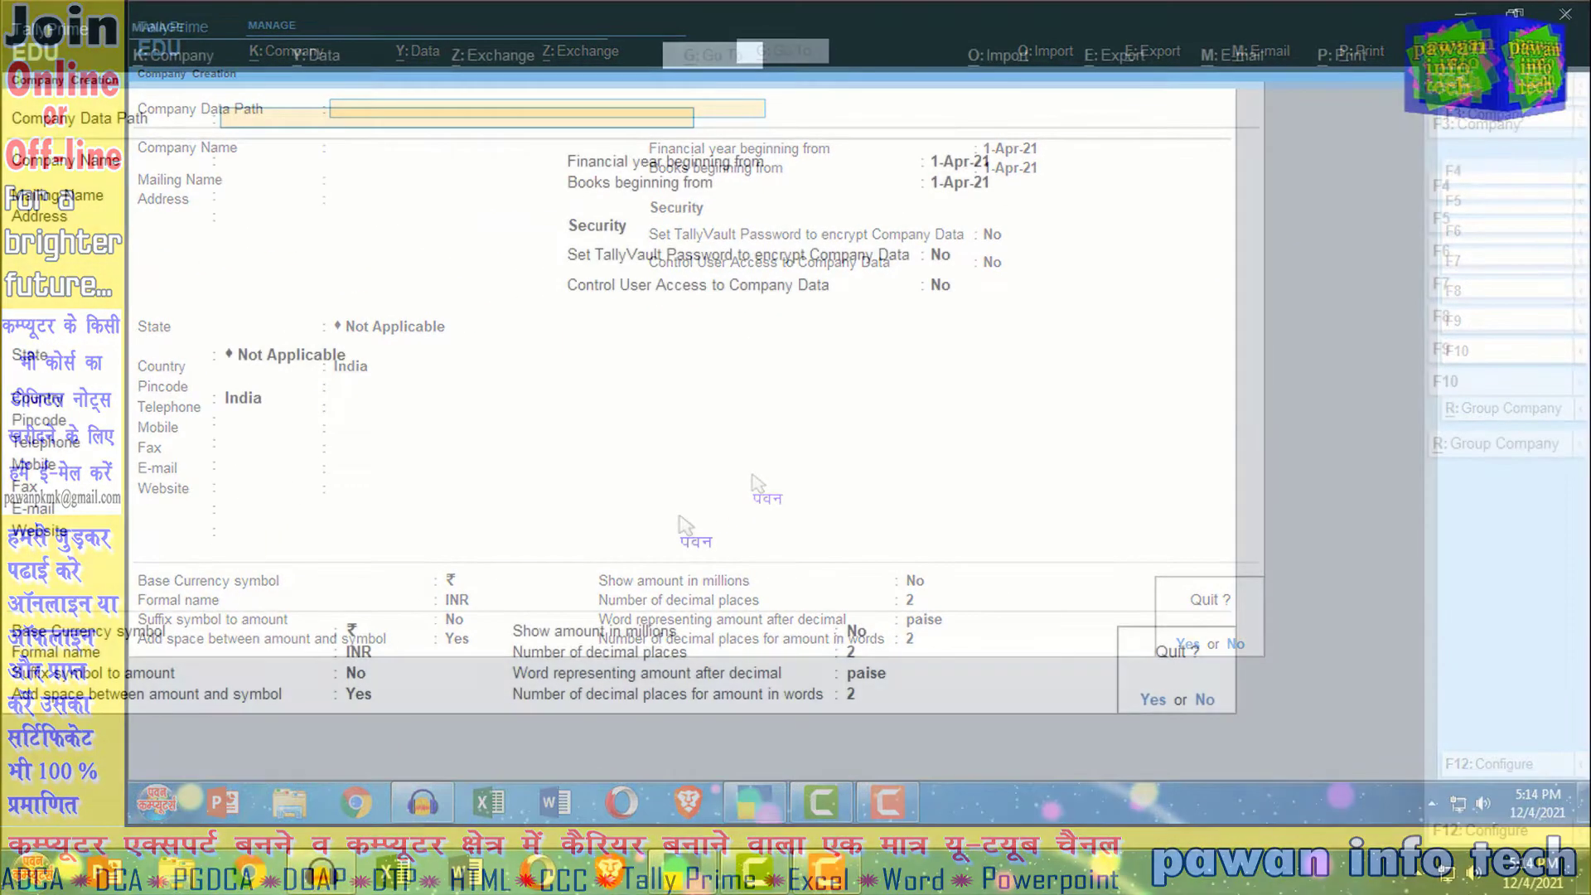
Step: Confirm quitting with Y and start a fresh Company Creation form on the default data path
key("y")
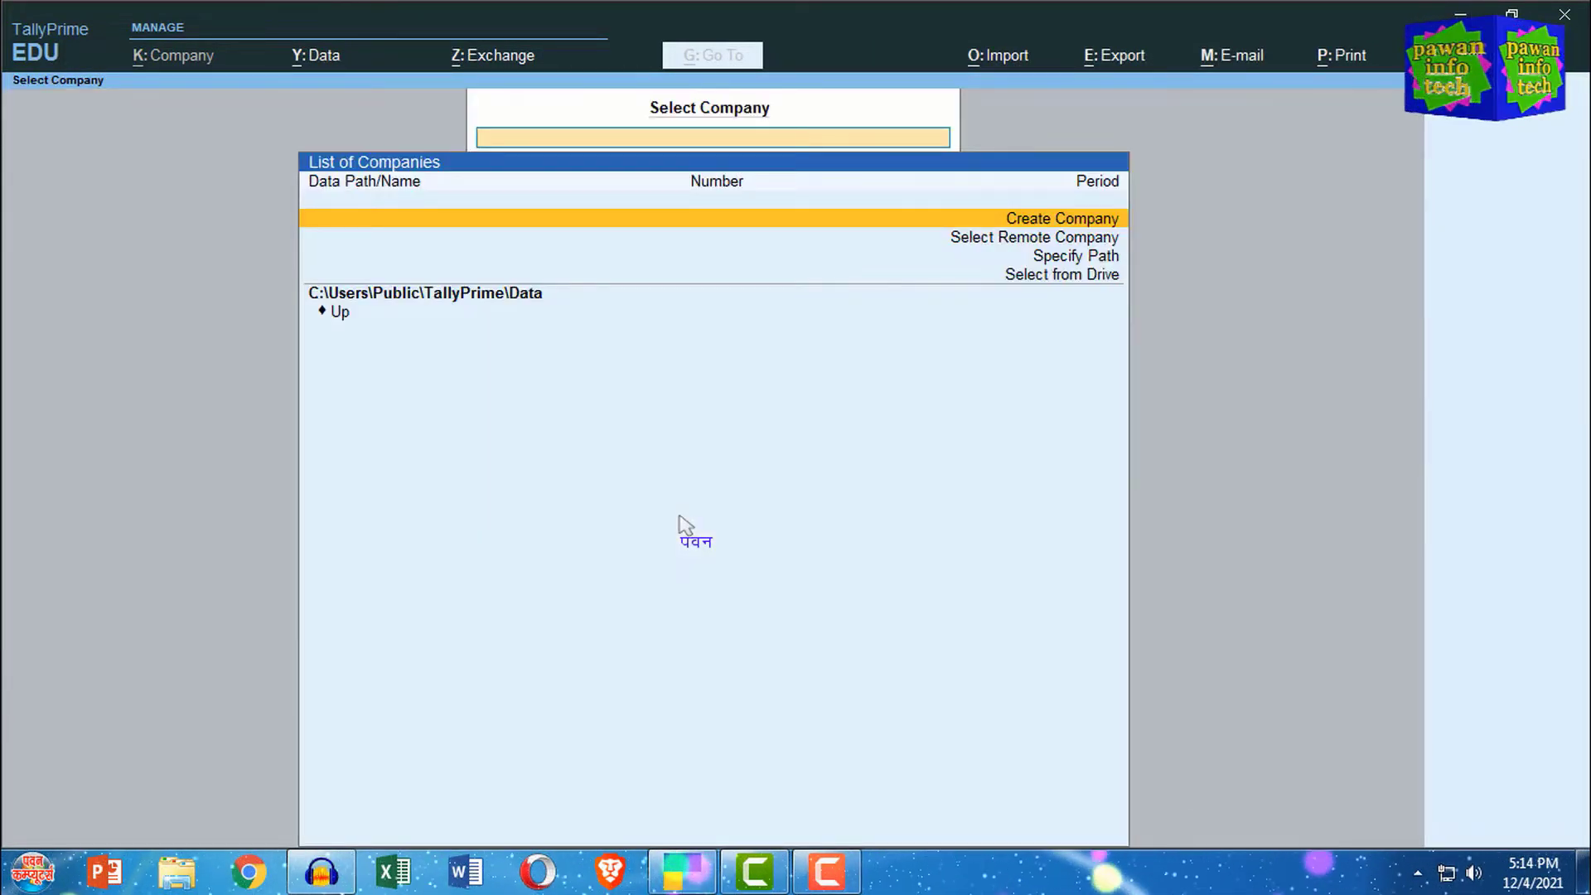
key("Return")
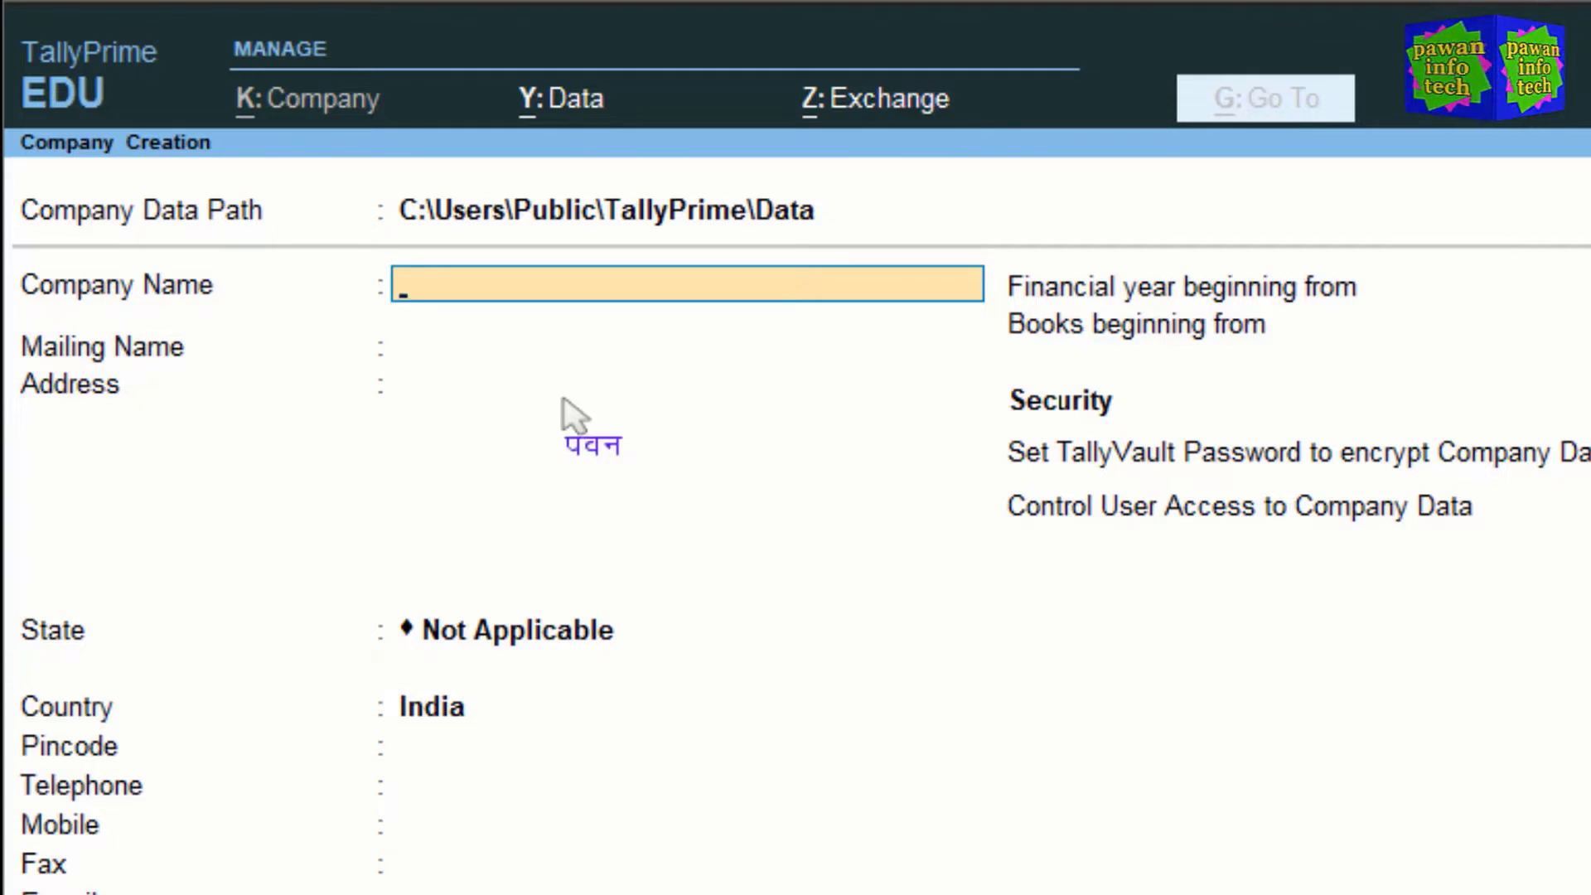
Step: Enter 'Pawan Info Tech Pvt. Ltd' as Company Name and accept the identical Mailing Name
type("Pawa")
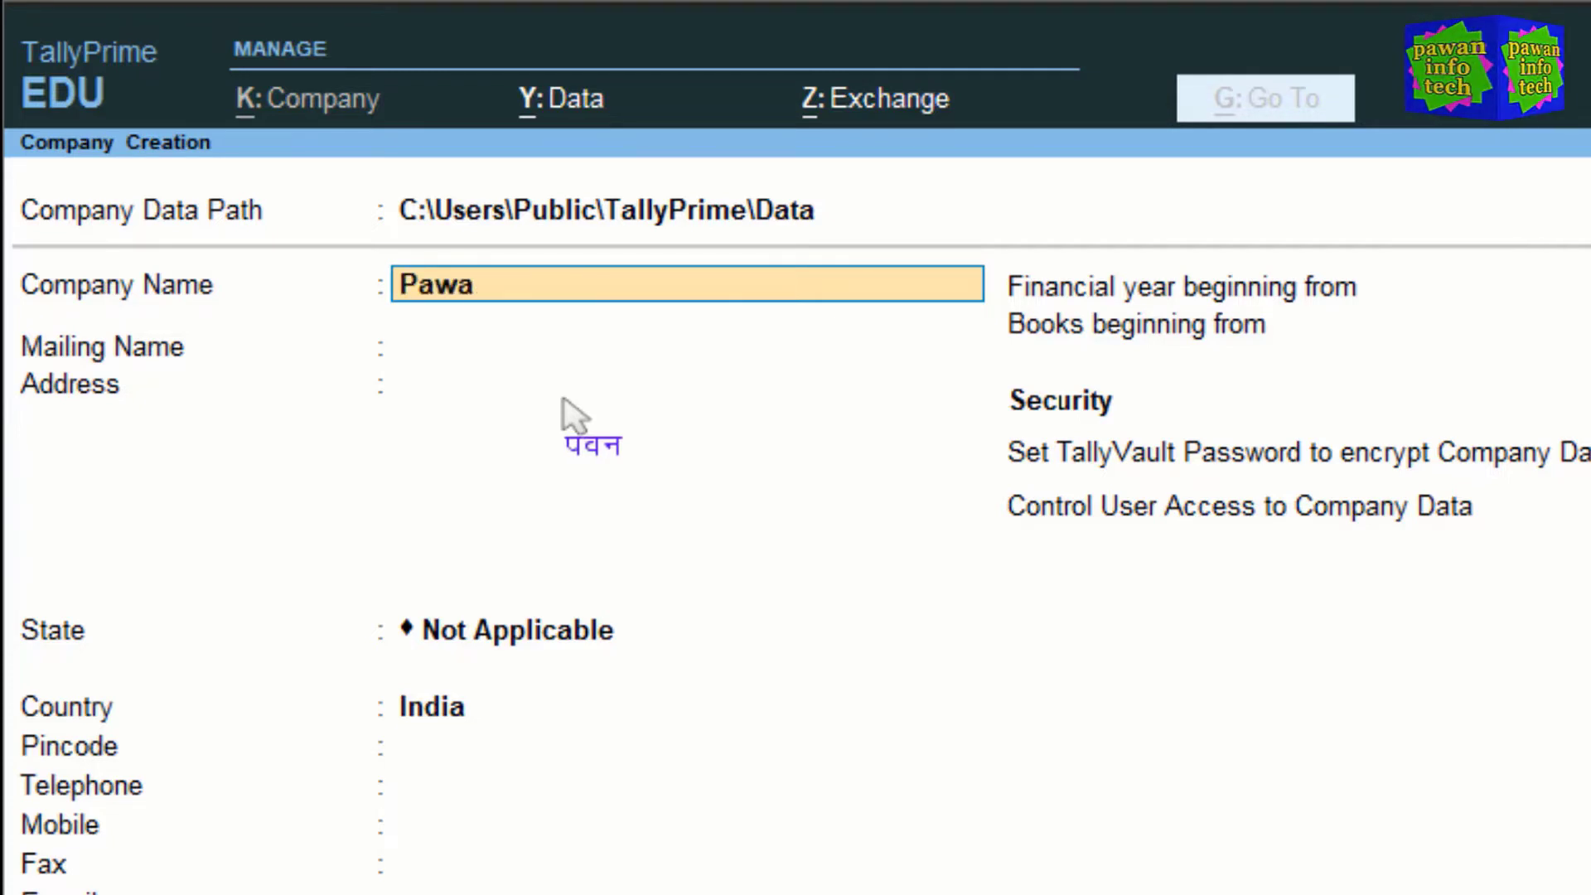
type("n Info")
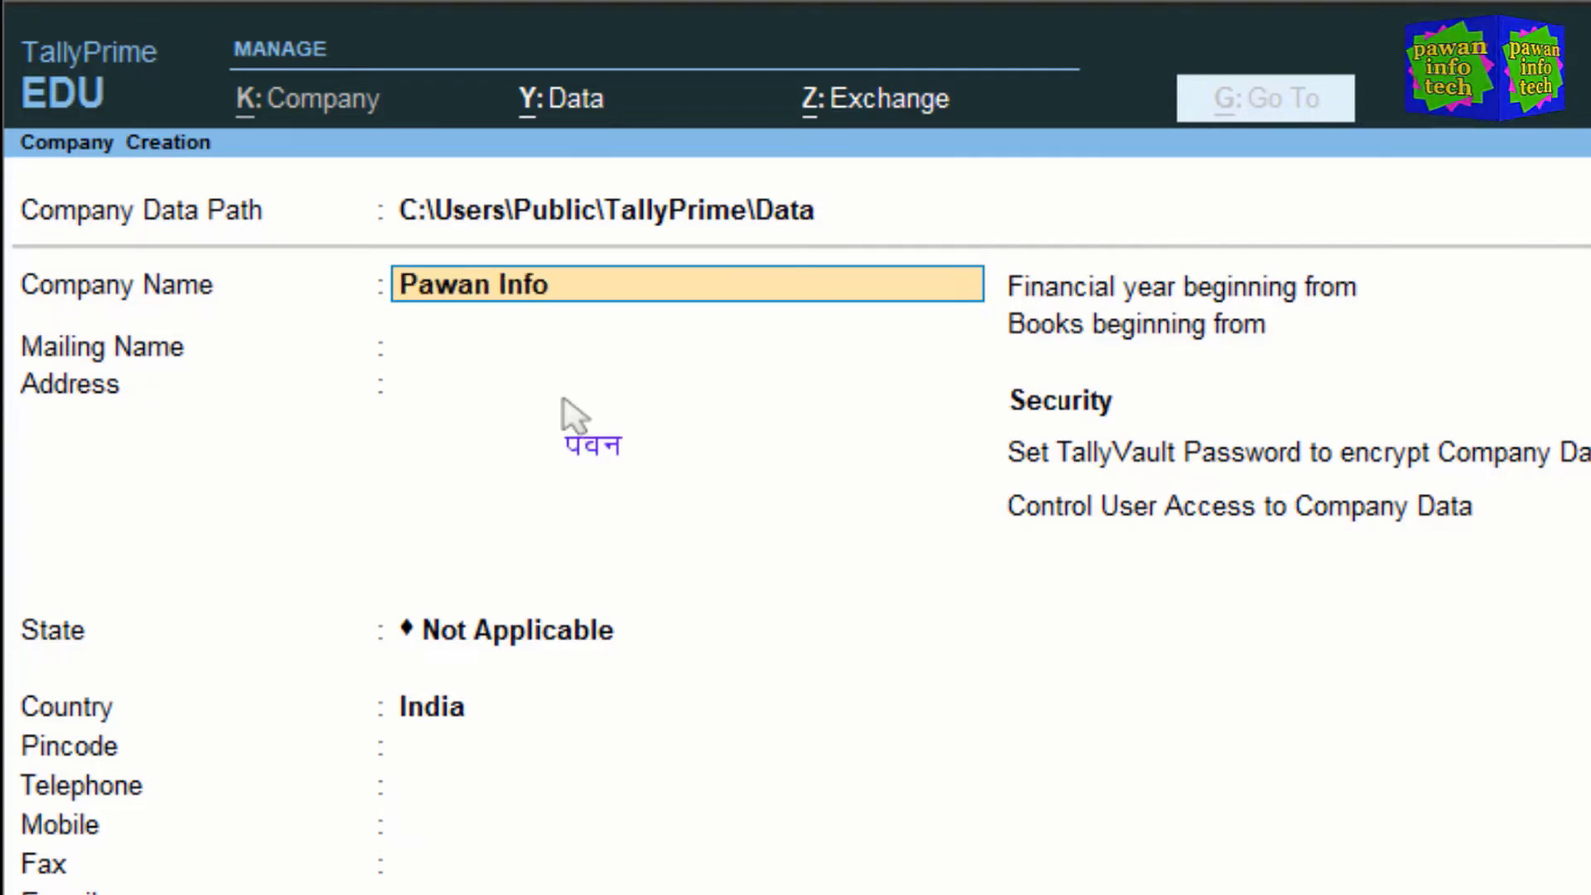
type(" Tech Pv")
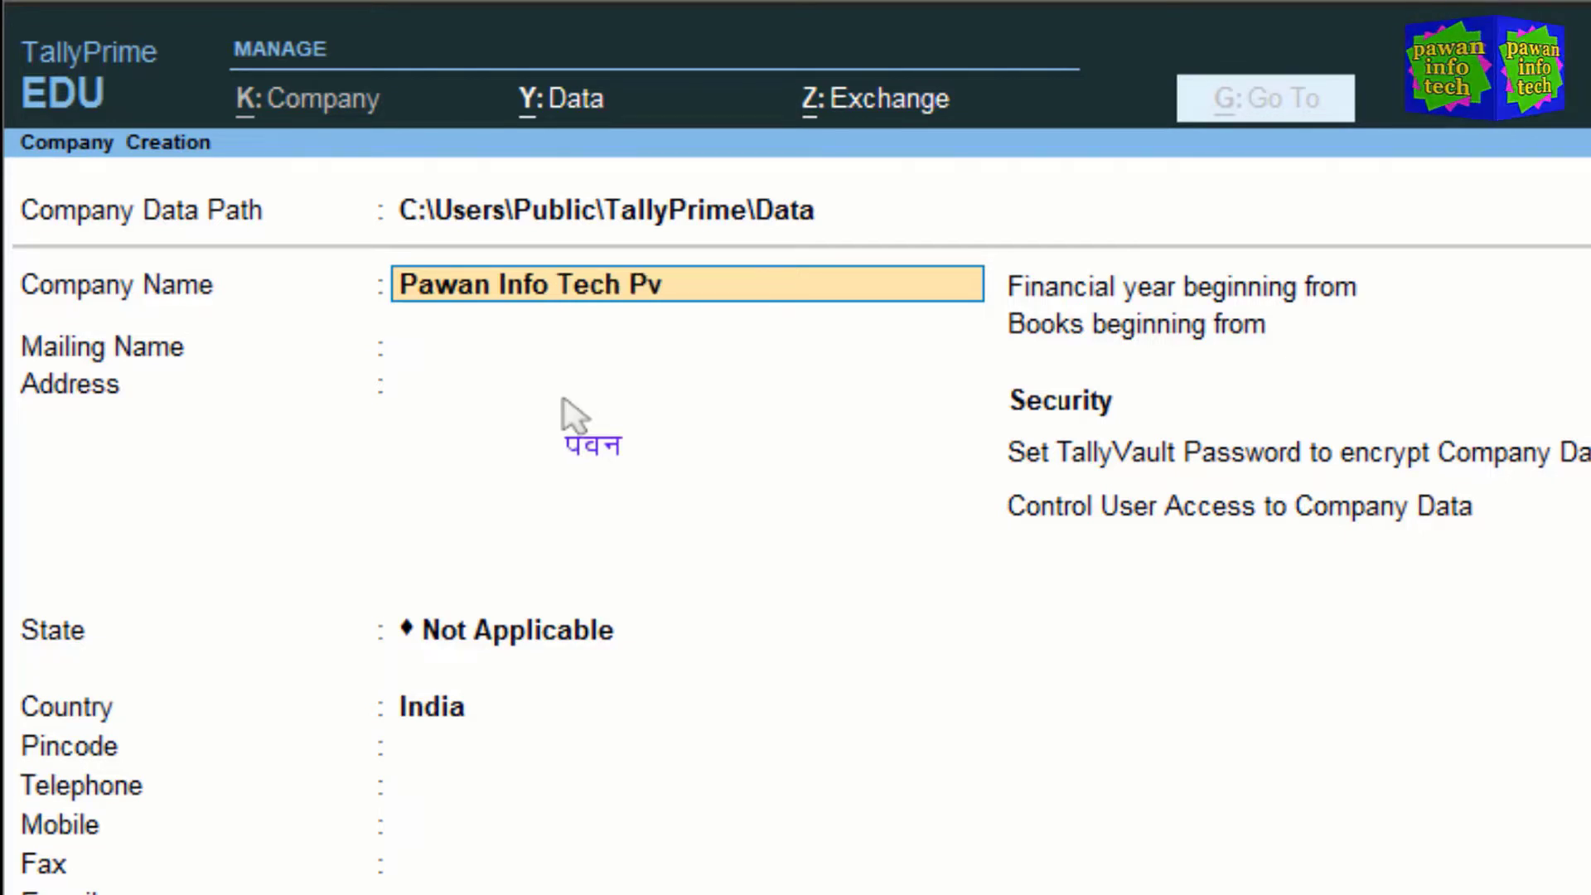
type("t. Ltd.")
key("Return")
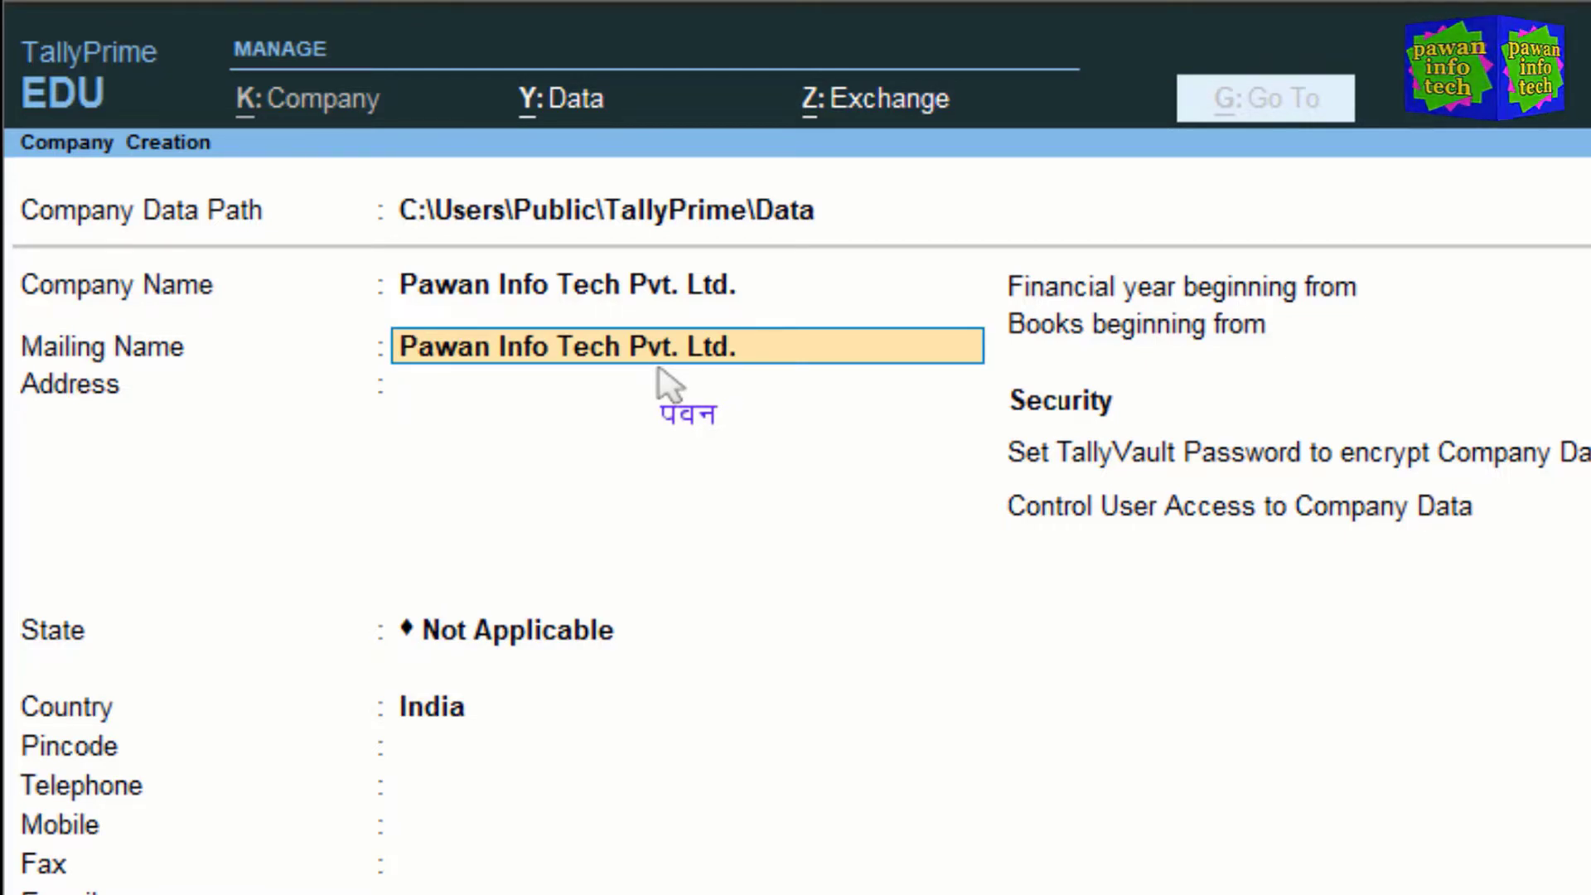
key("Return")
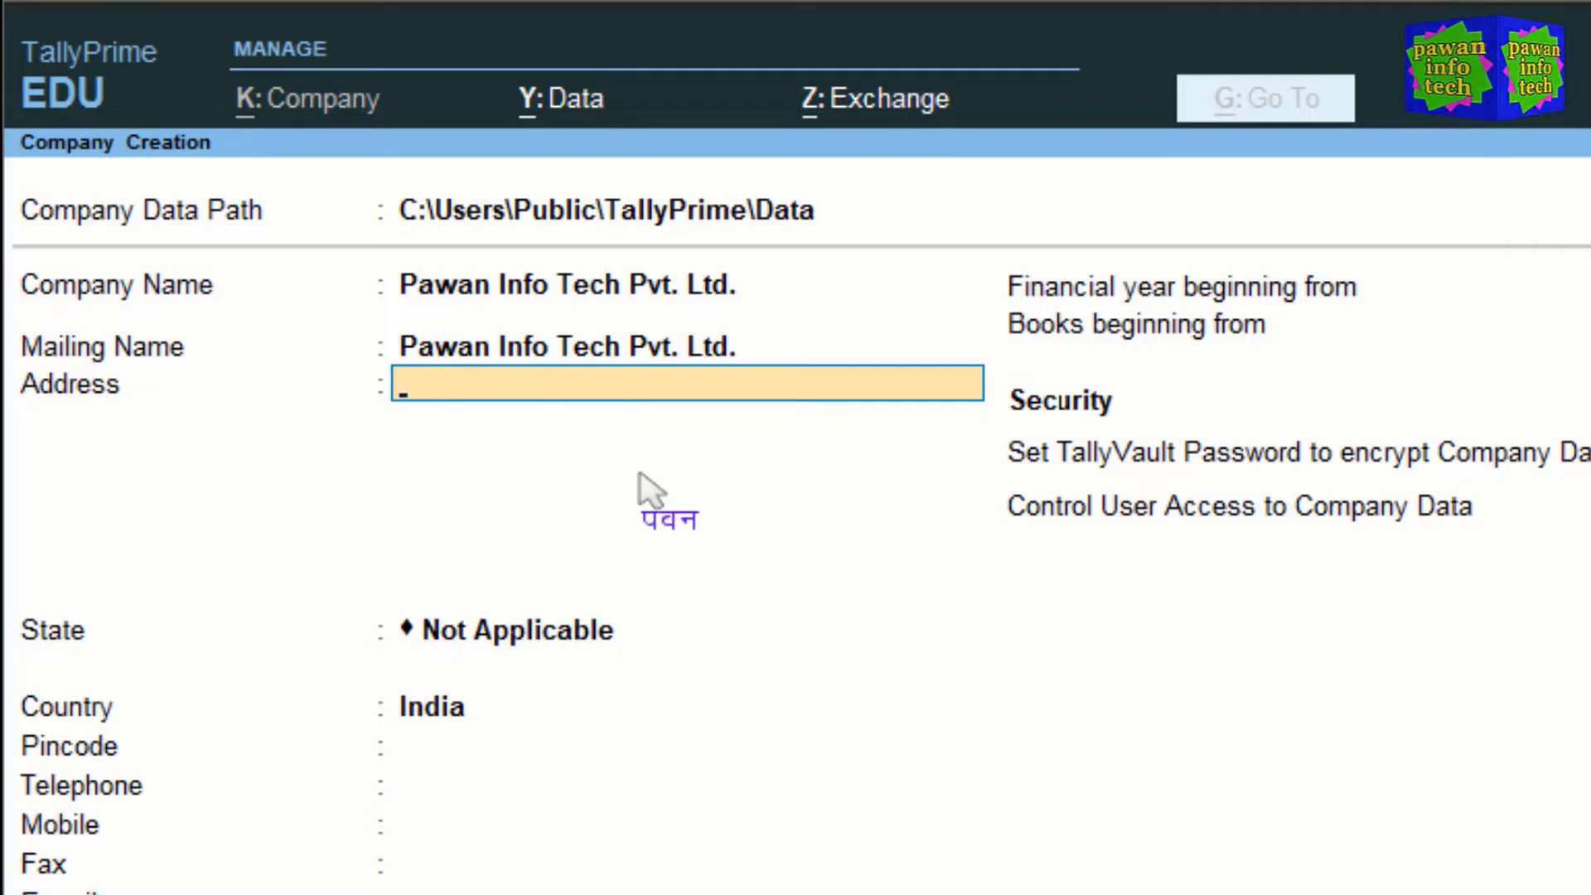
Step: Enter the company's two-line address and leave the next line blank to move on to State
type("P")
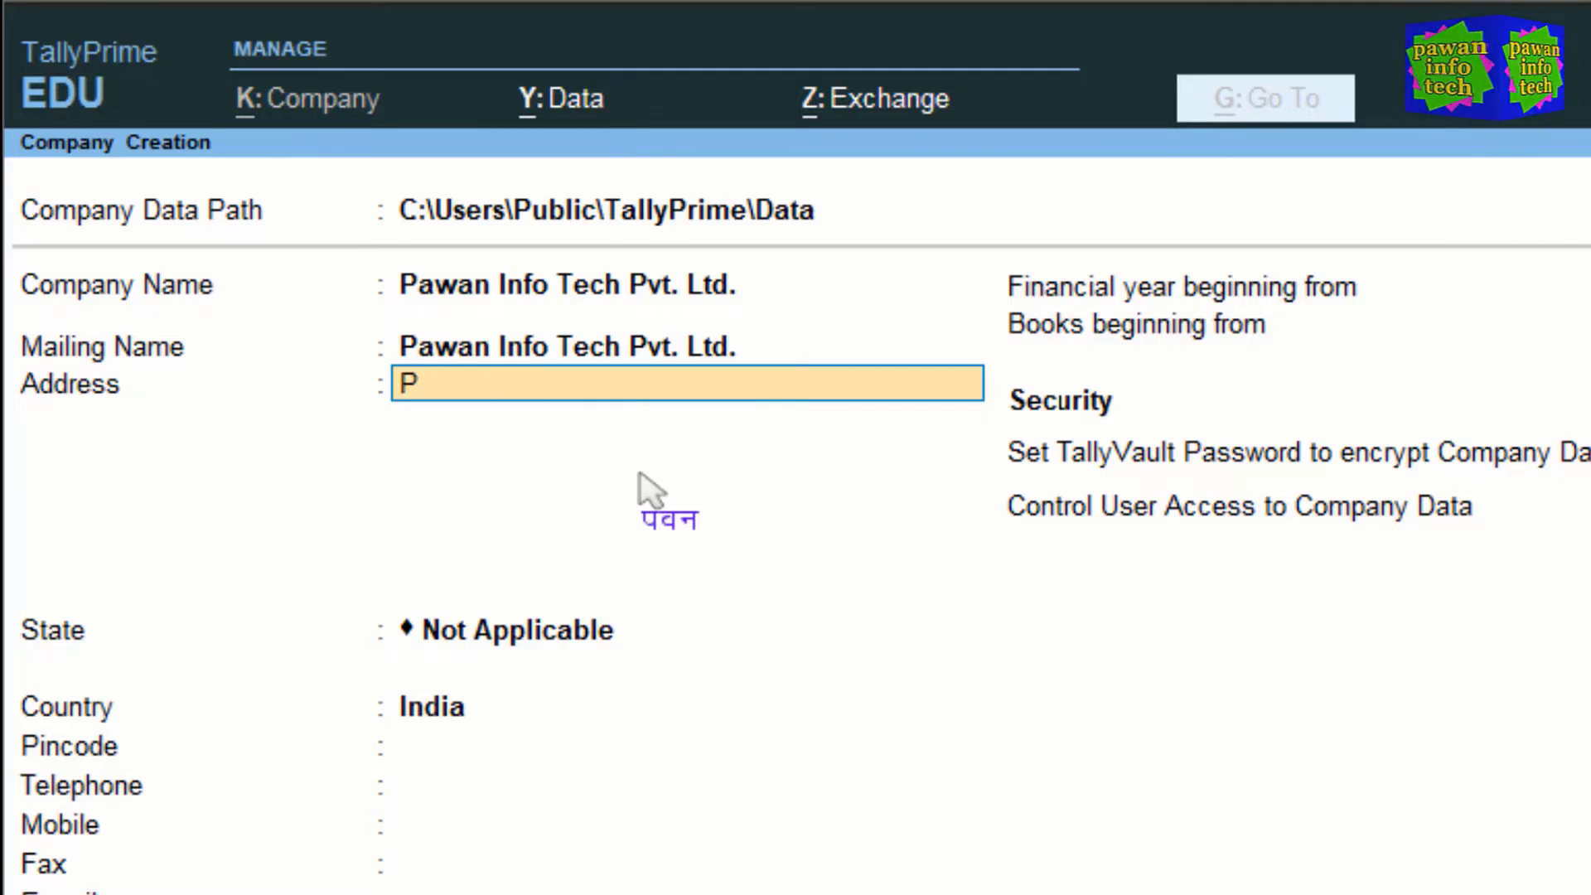
key("BackSpace")
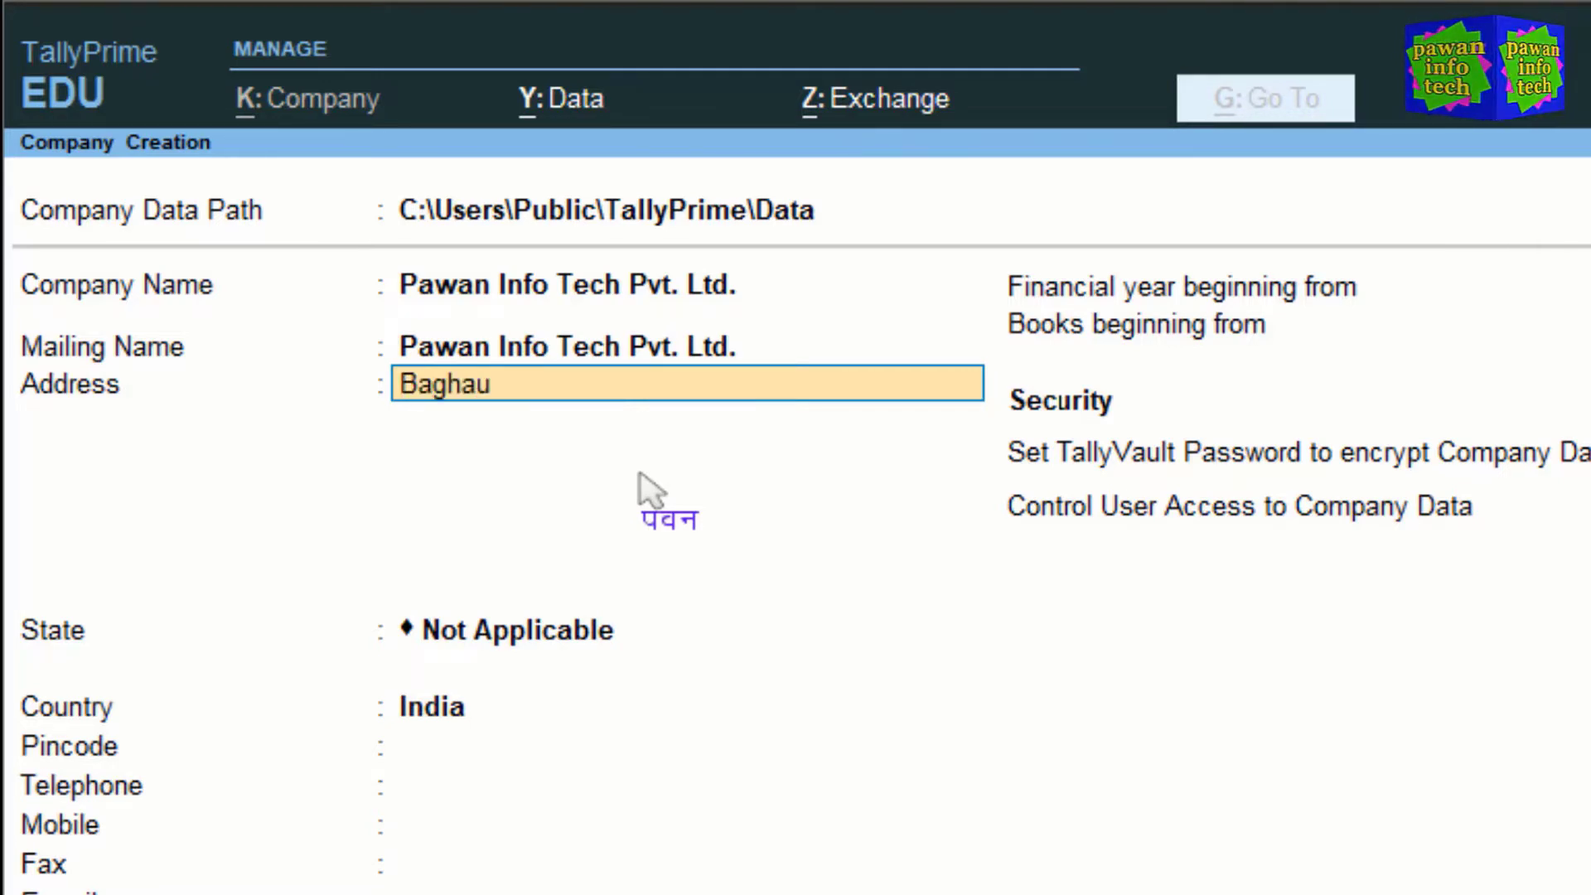
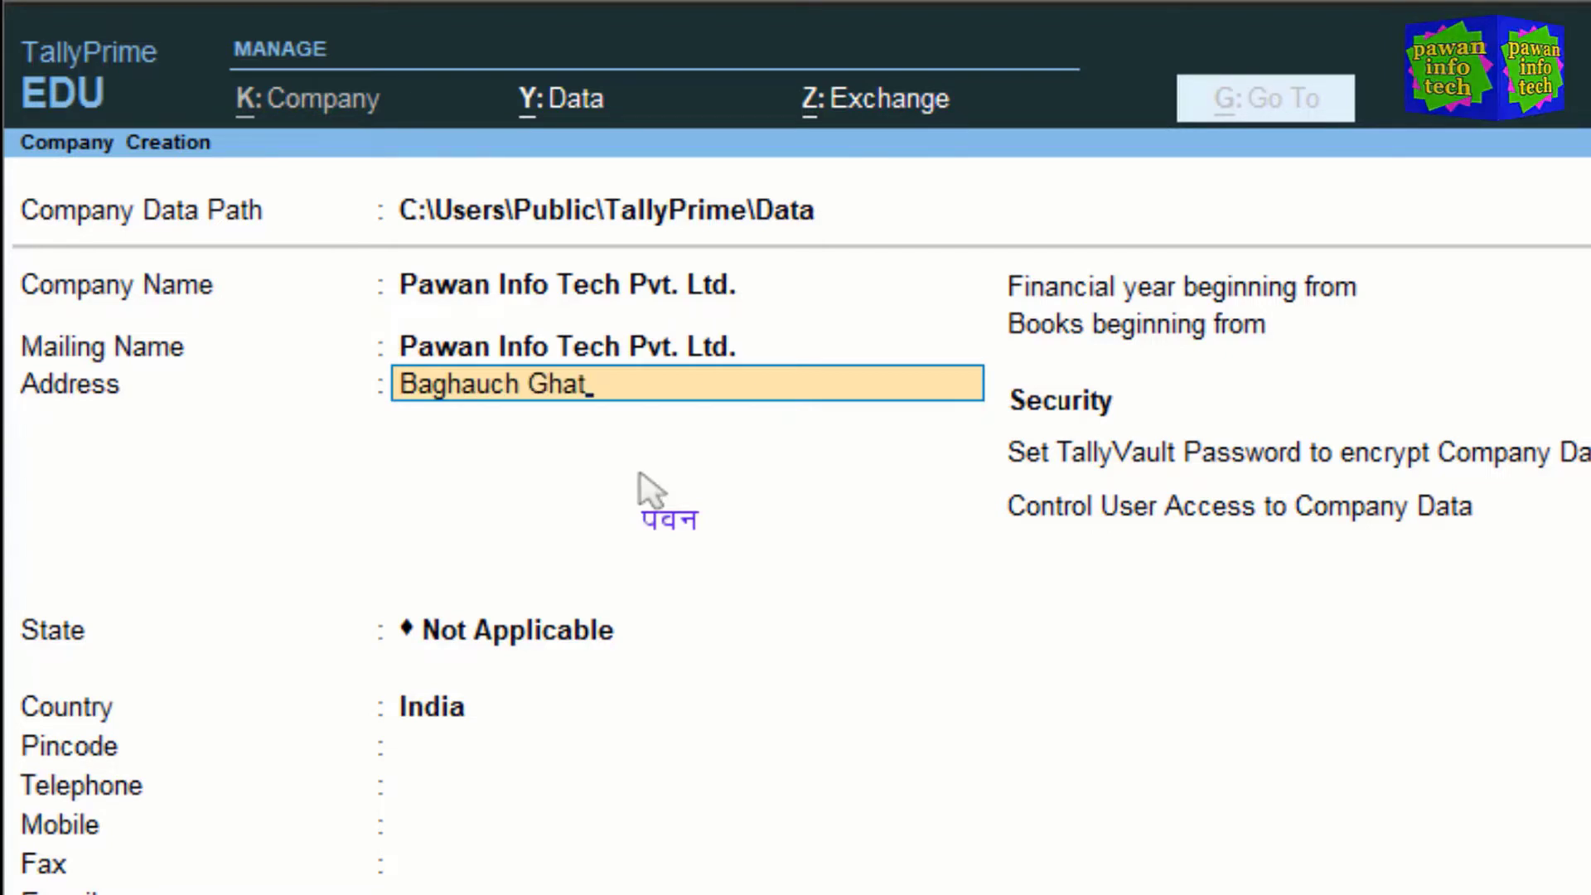
key("Return")
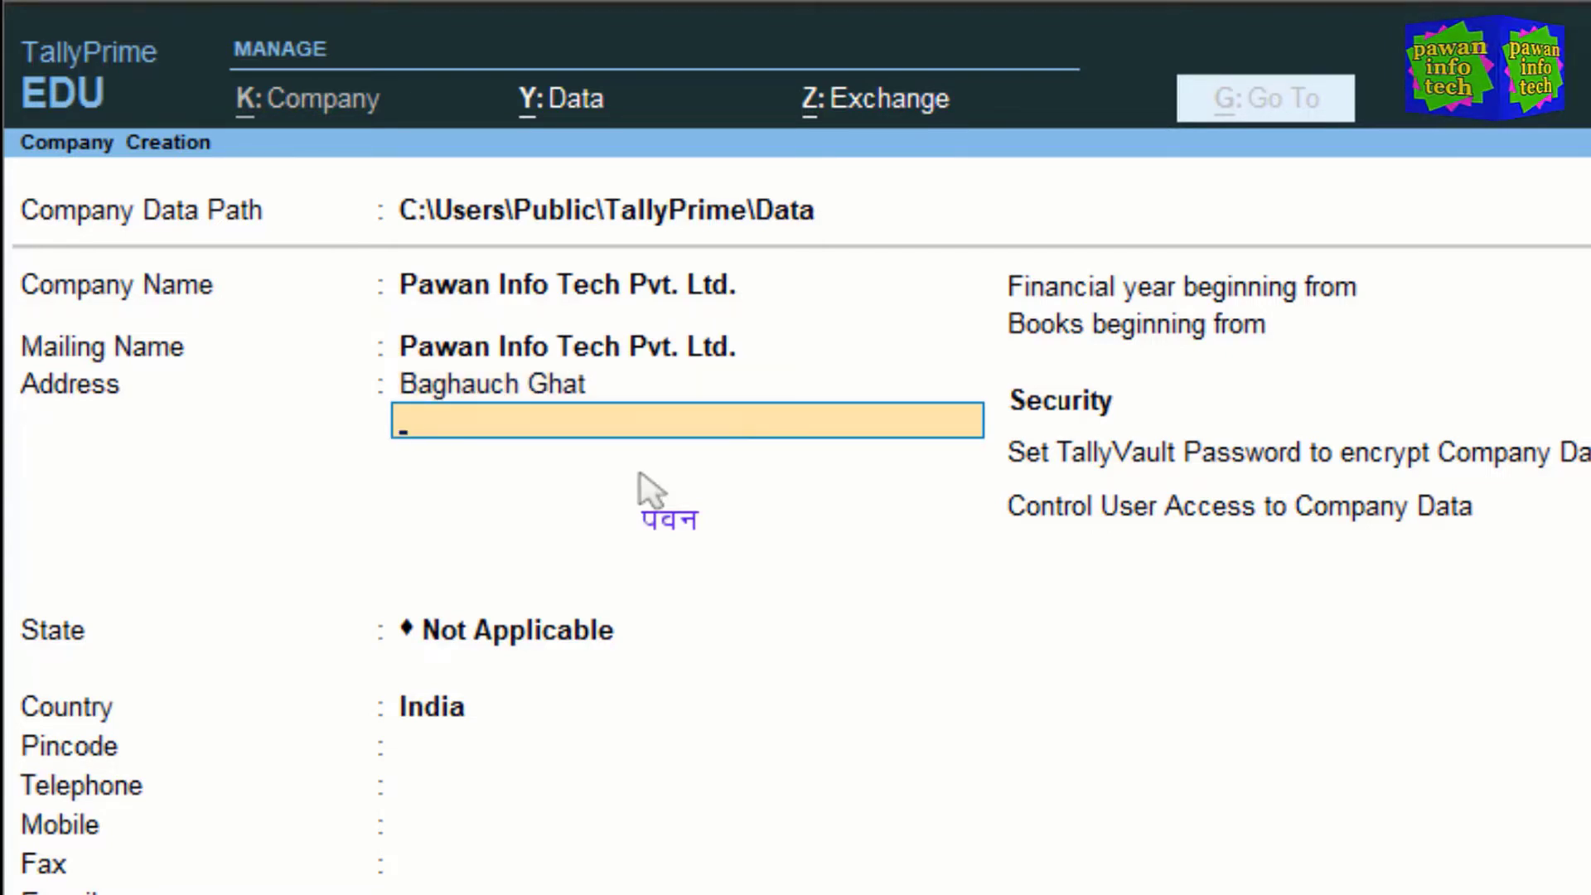
type("Deoria")
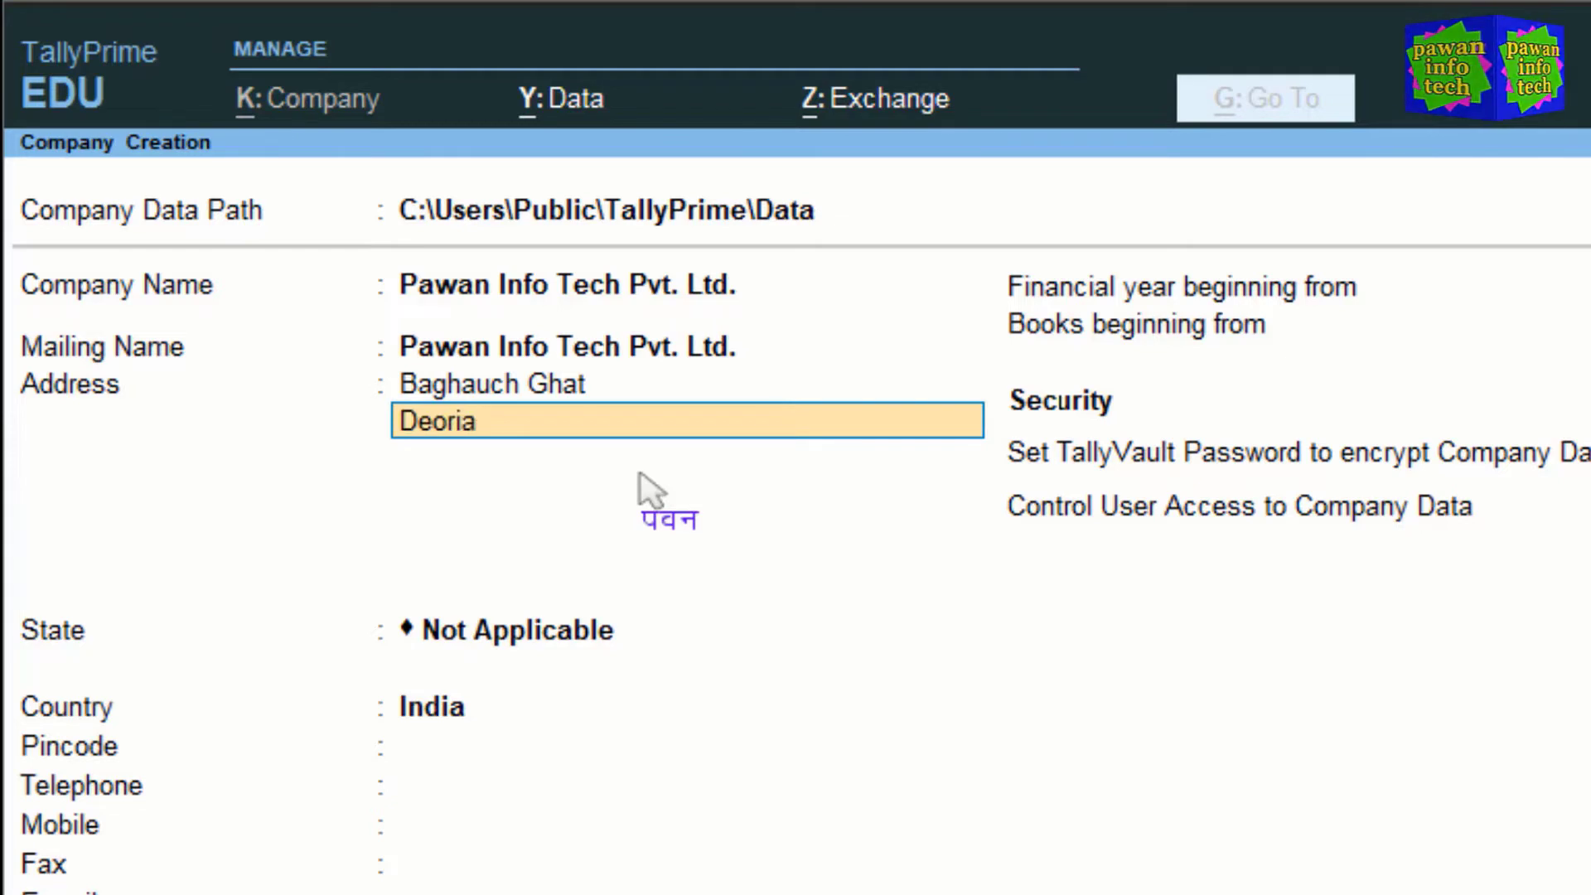
key("Return")
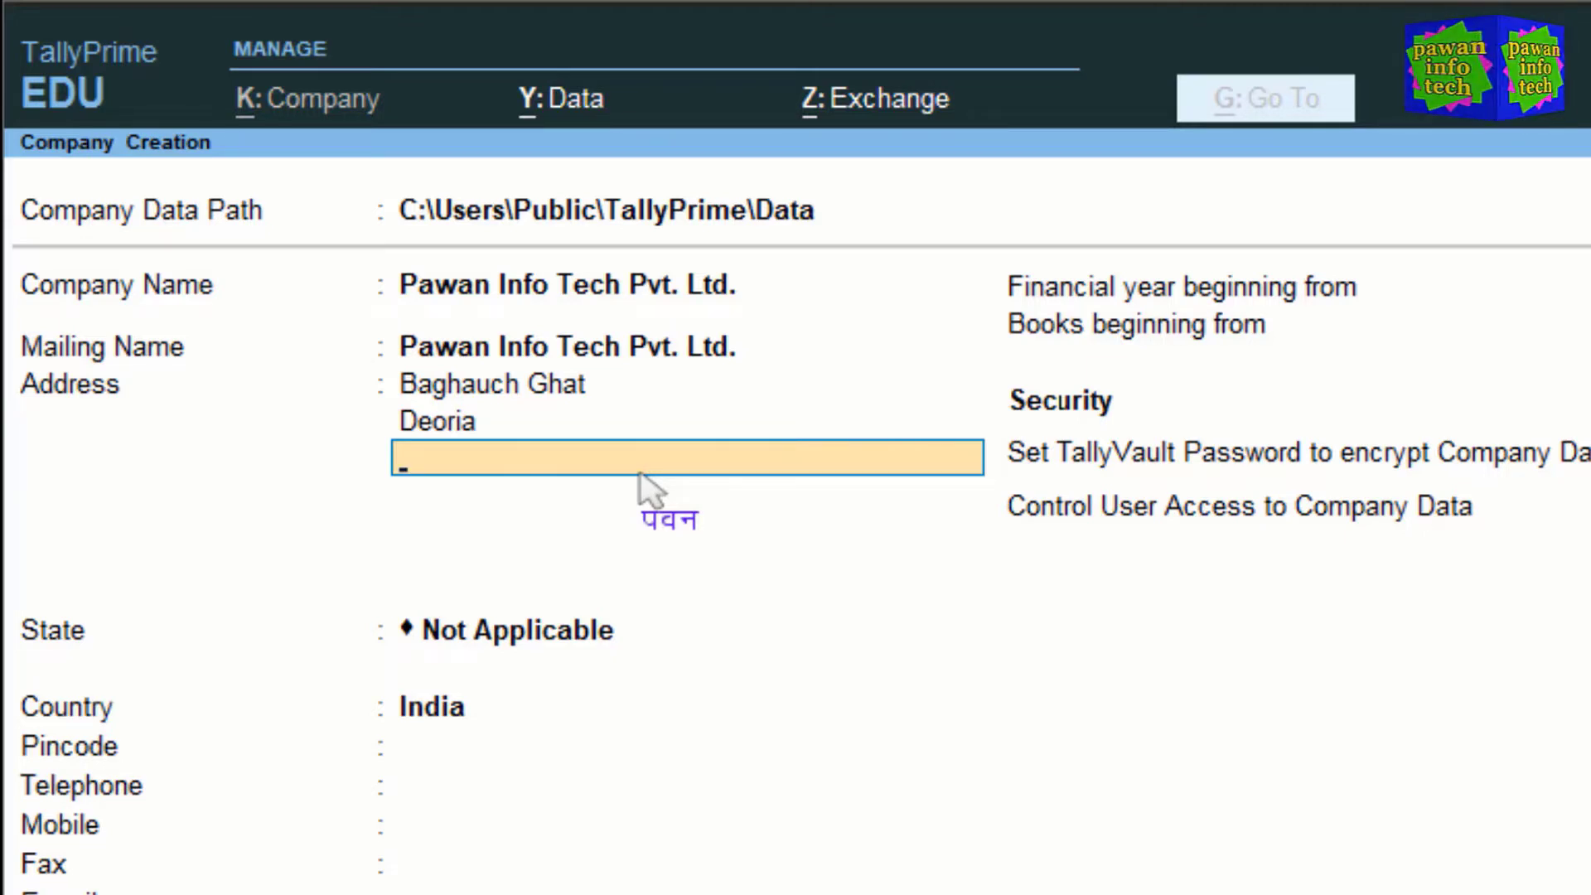
key("Return")
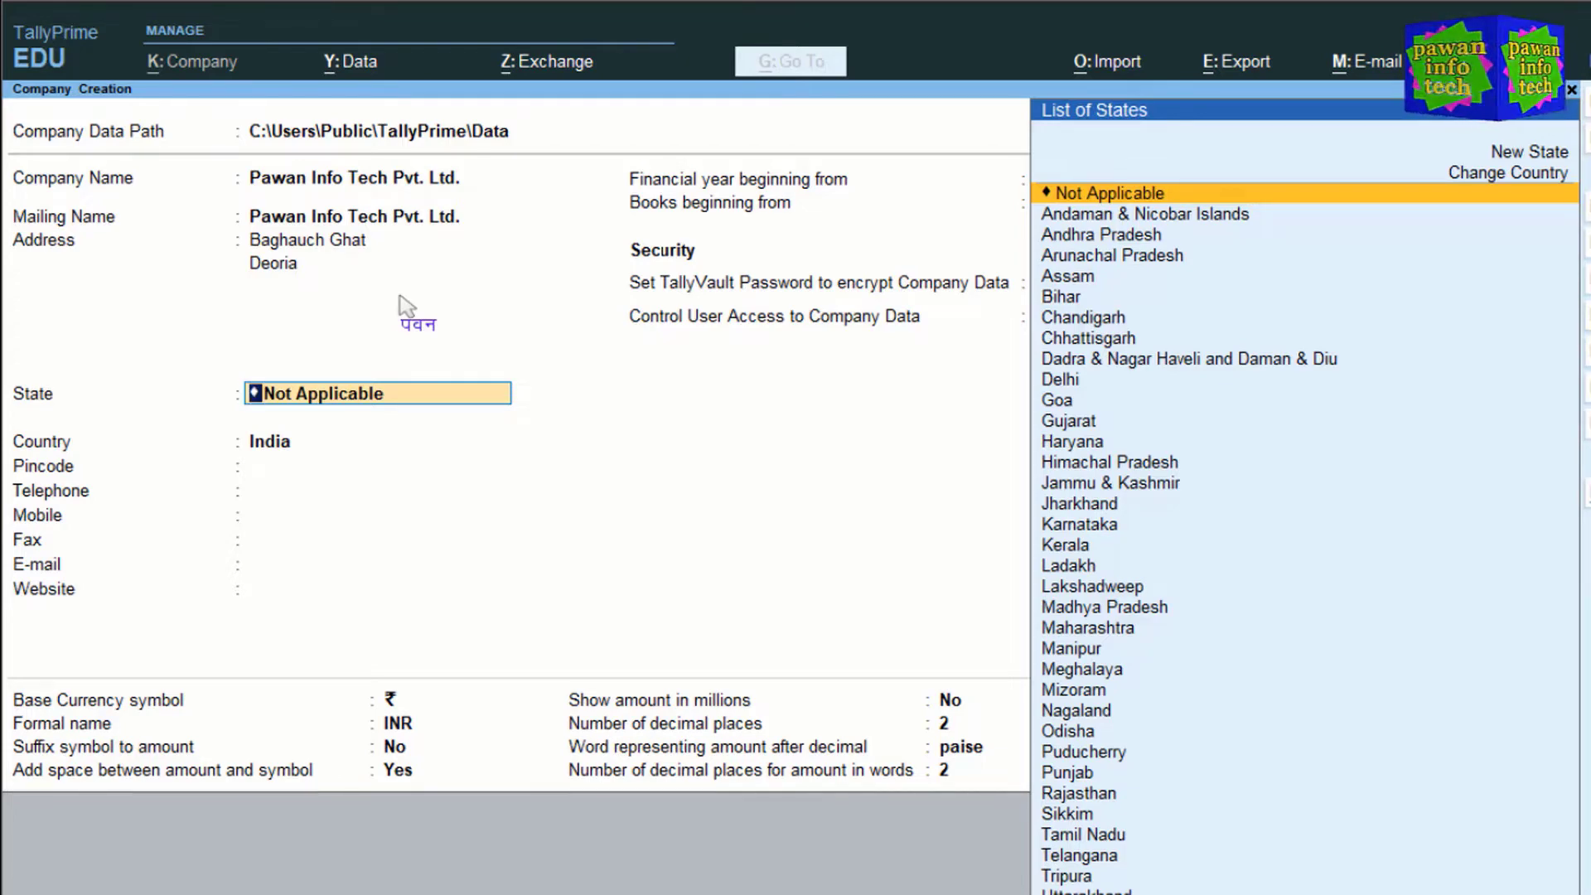
Step: Create a new state named Pk as the company's state, then step back to Country
key("Up")
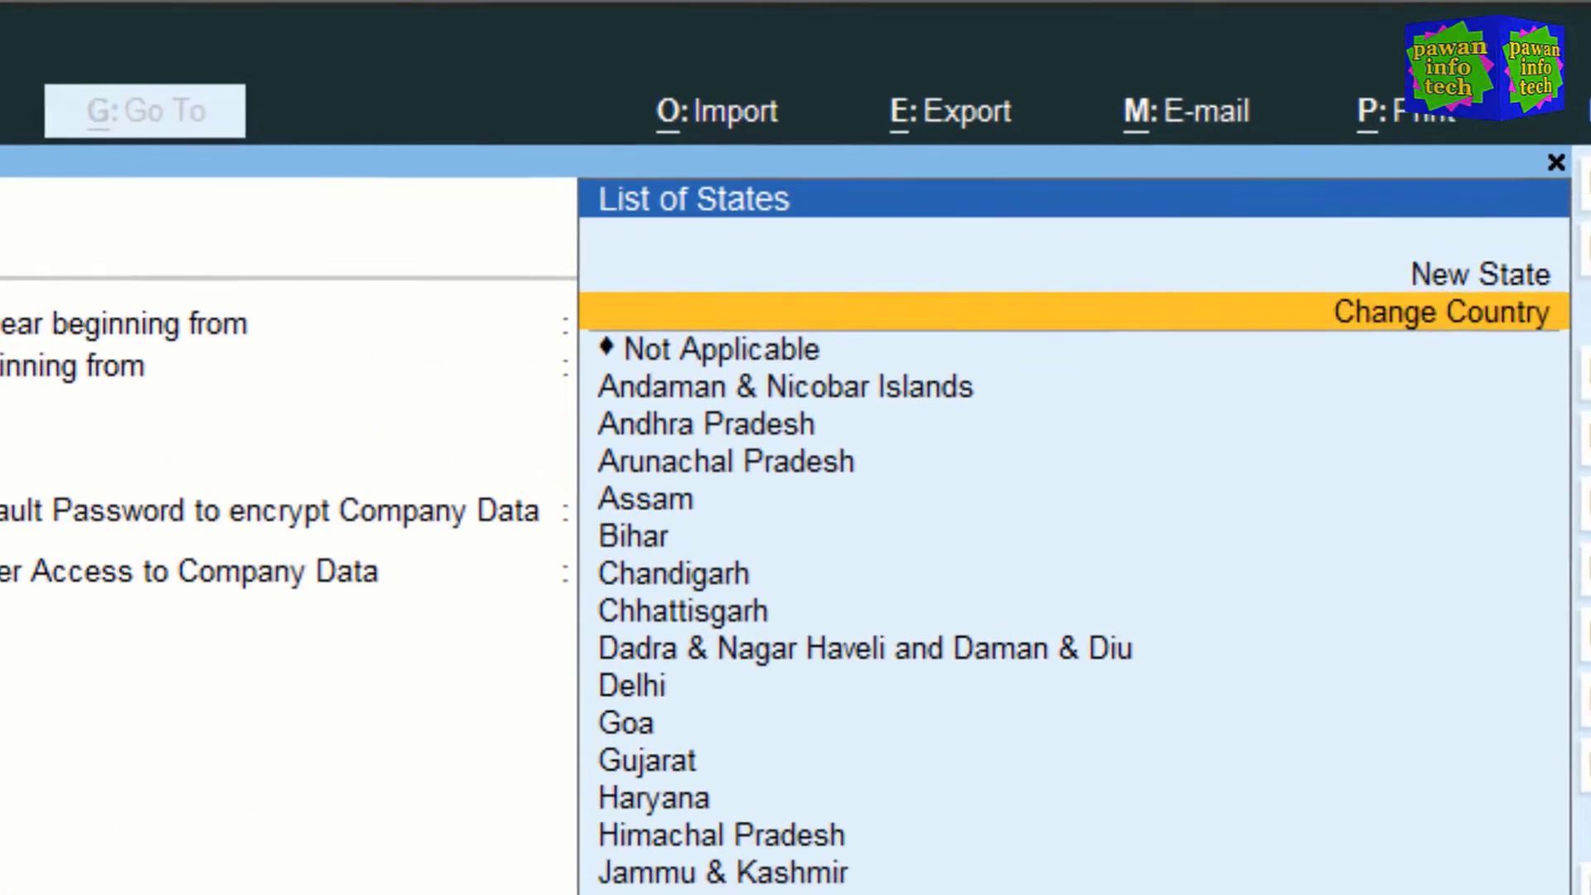
key("Up")
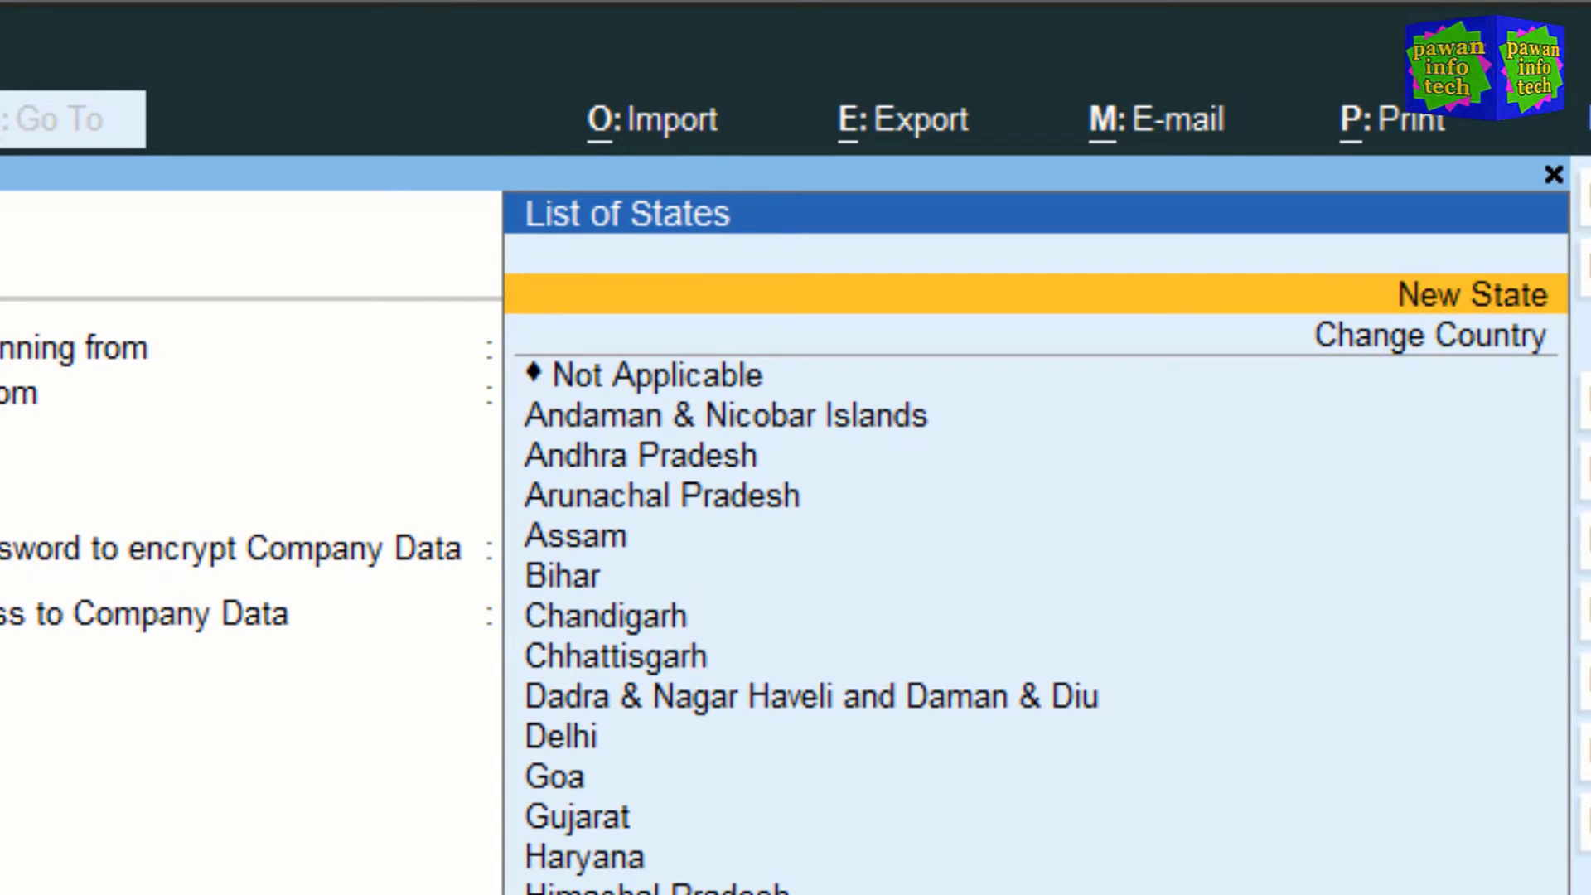
key("Return")
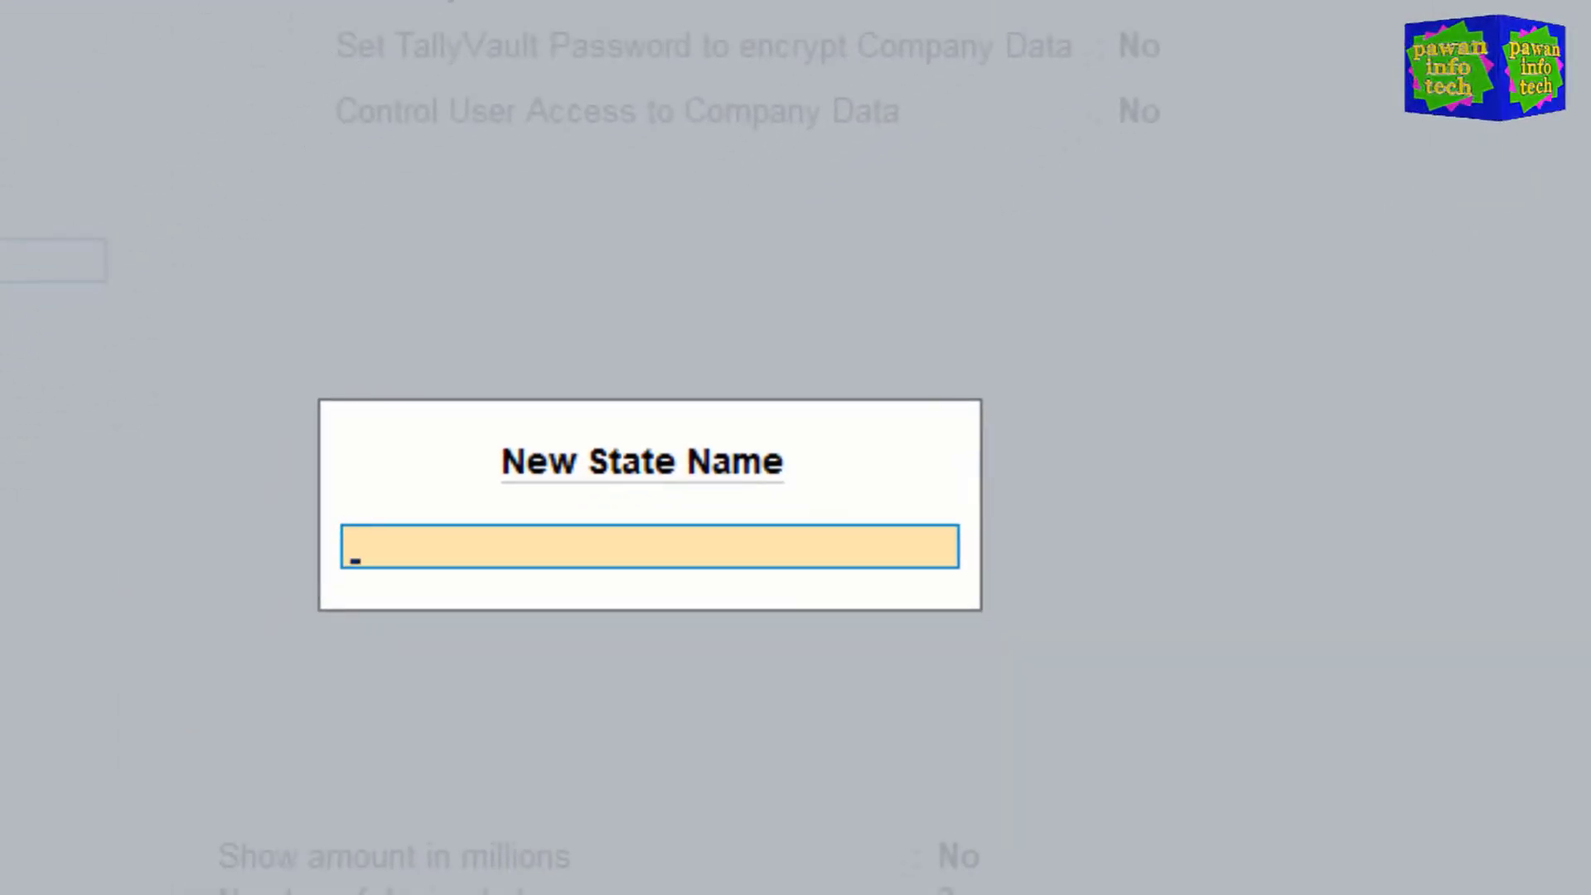
type("Pk")
key("Return")
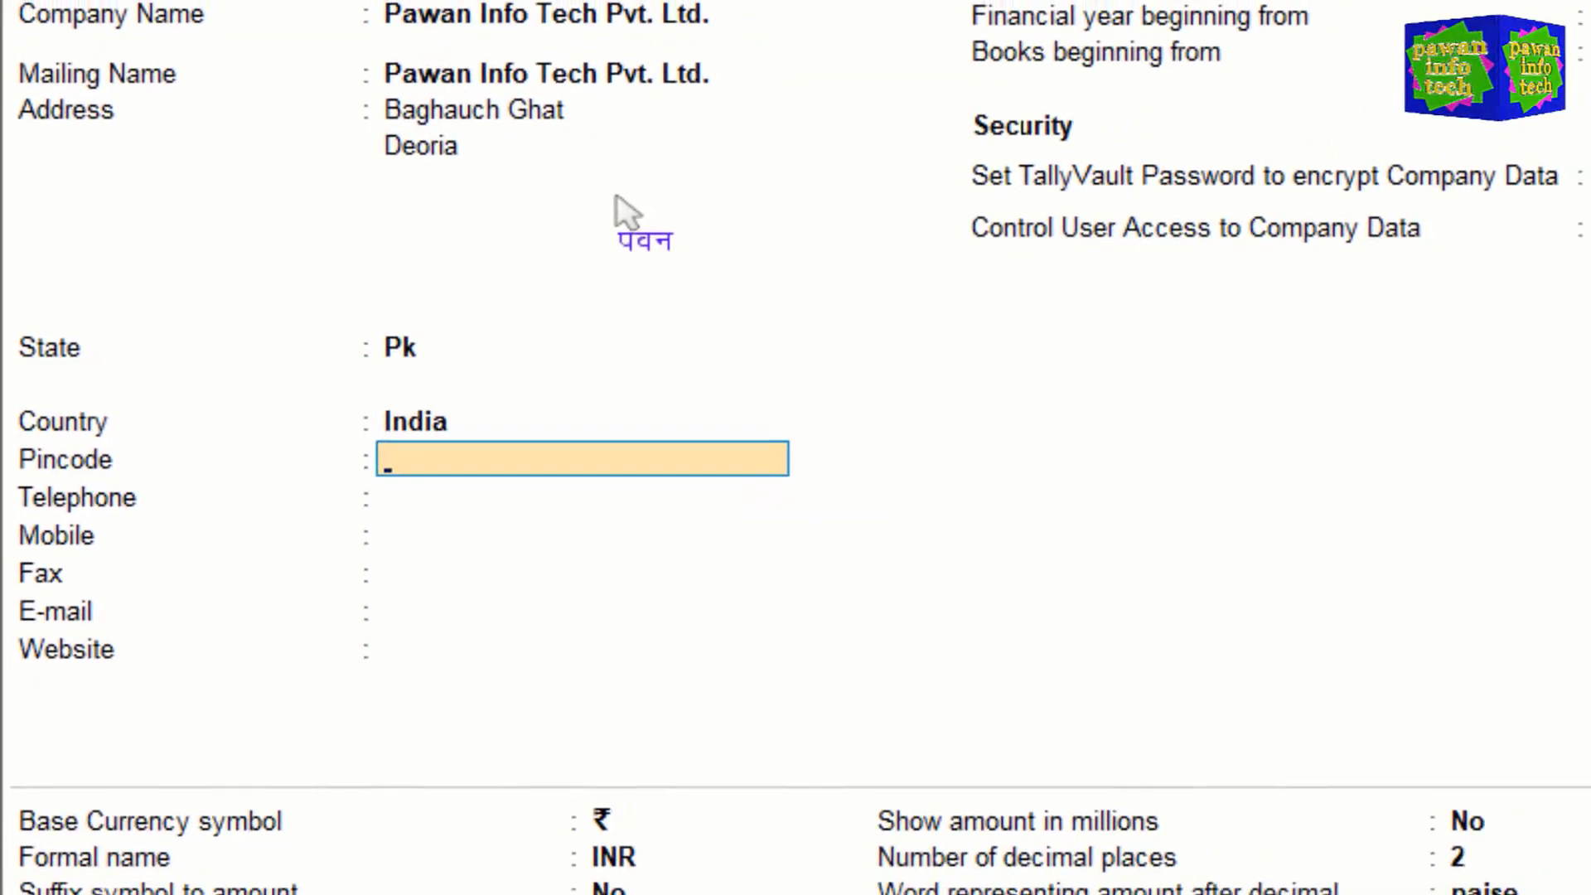
key("BackSpace")
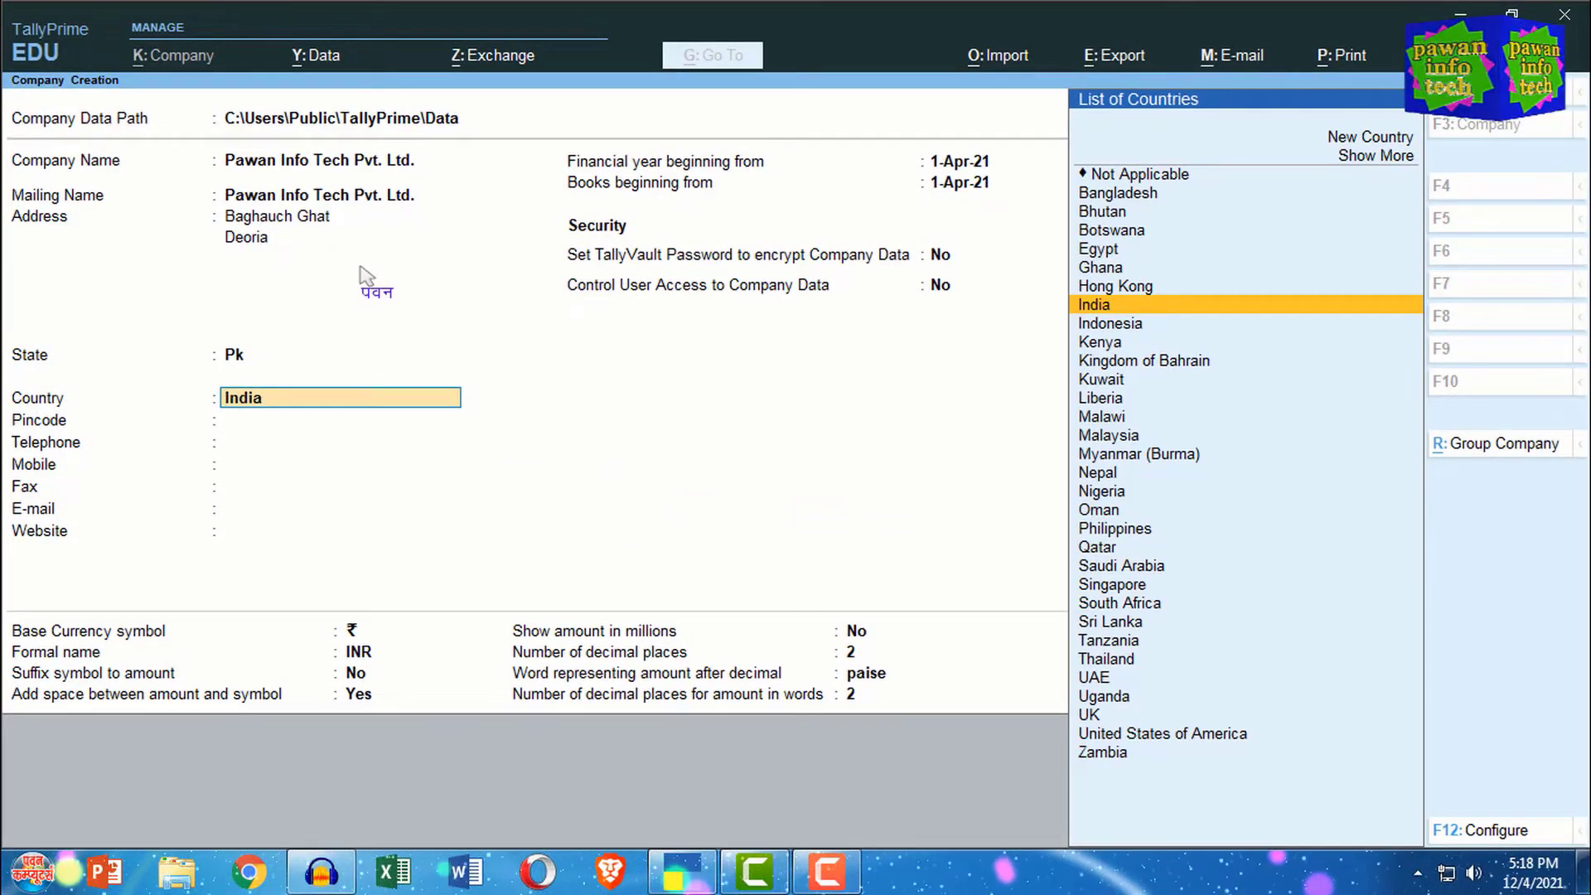
Step: Confirm India from the List of Countries and return to the State field
key("Up")
key("Up")
key("Up")
key("Up")
key("Up")
key("Up")
key("Up")
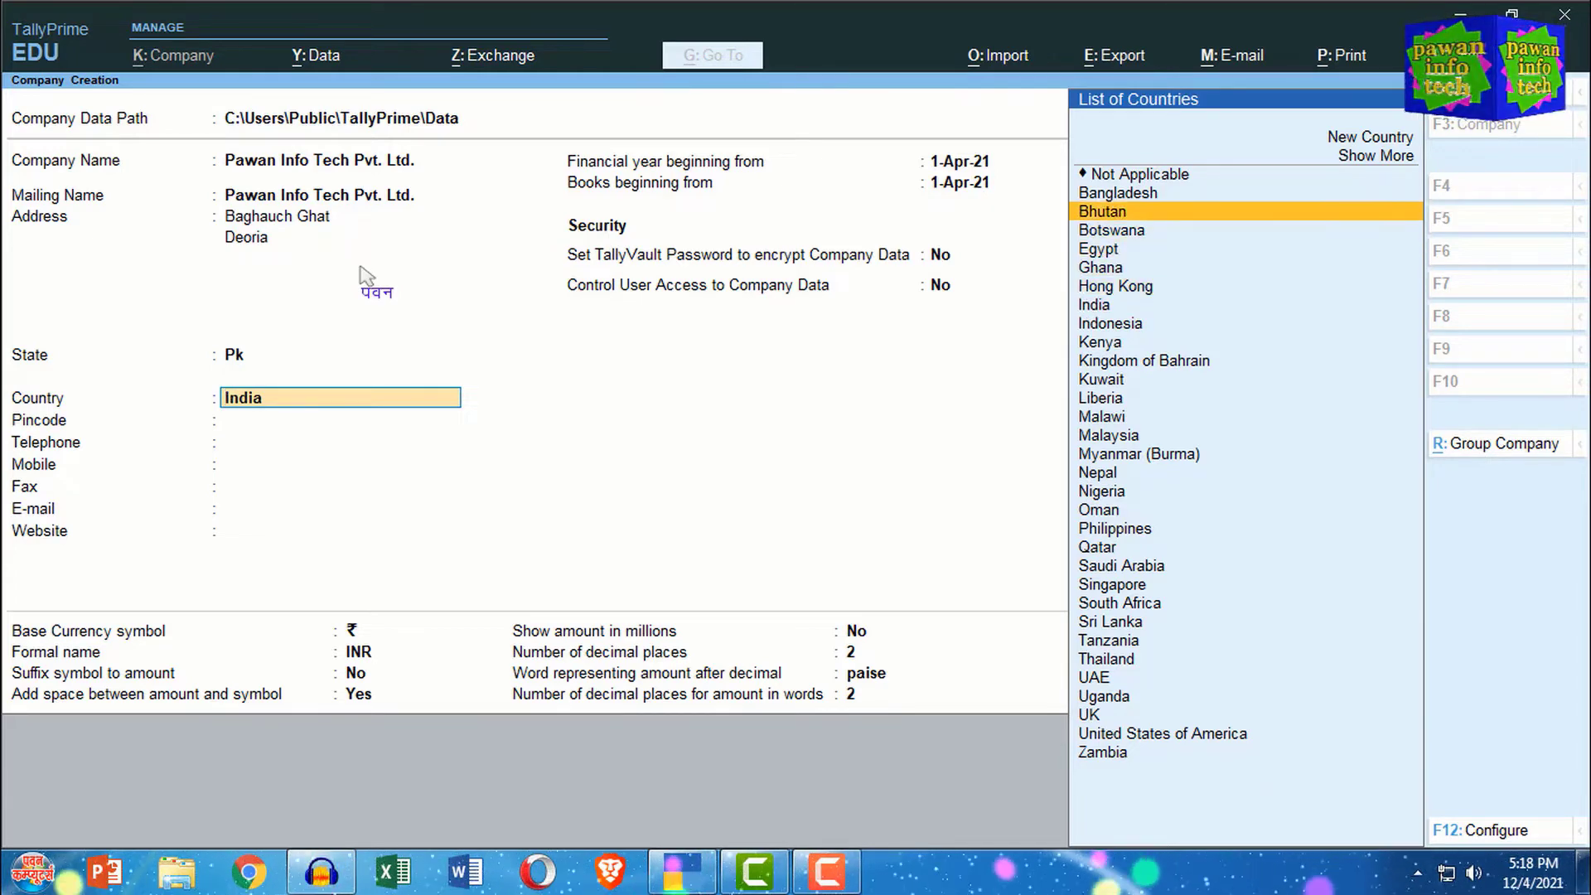
key("Up")
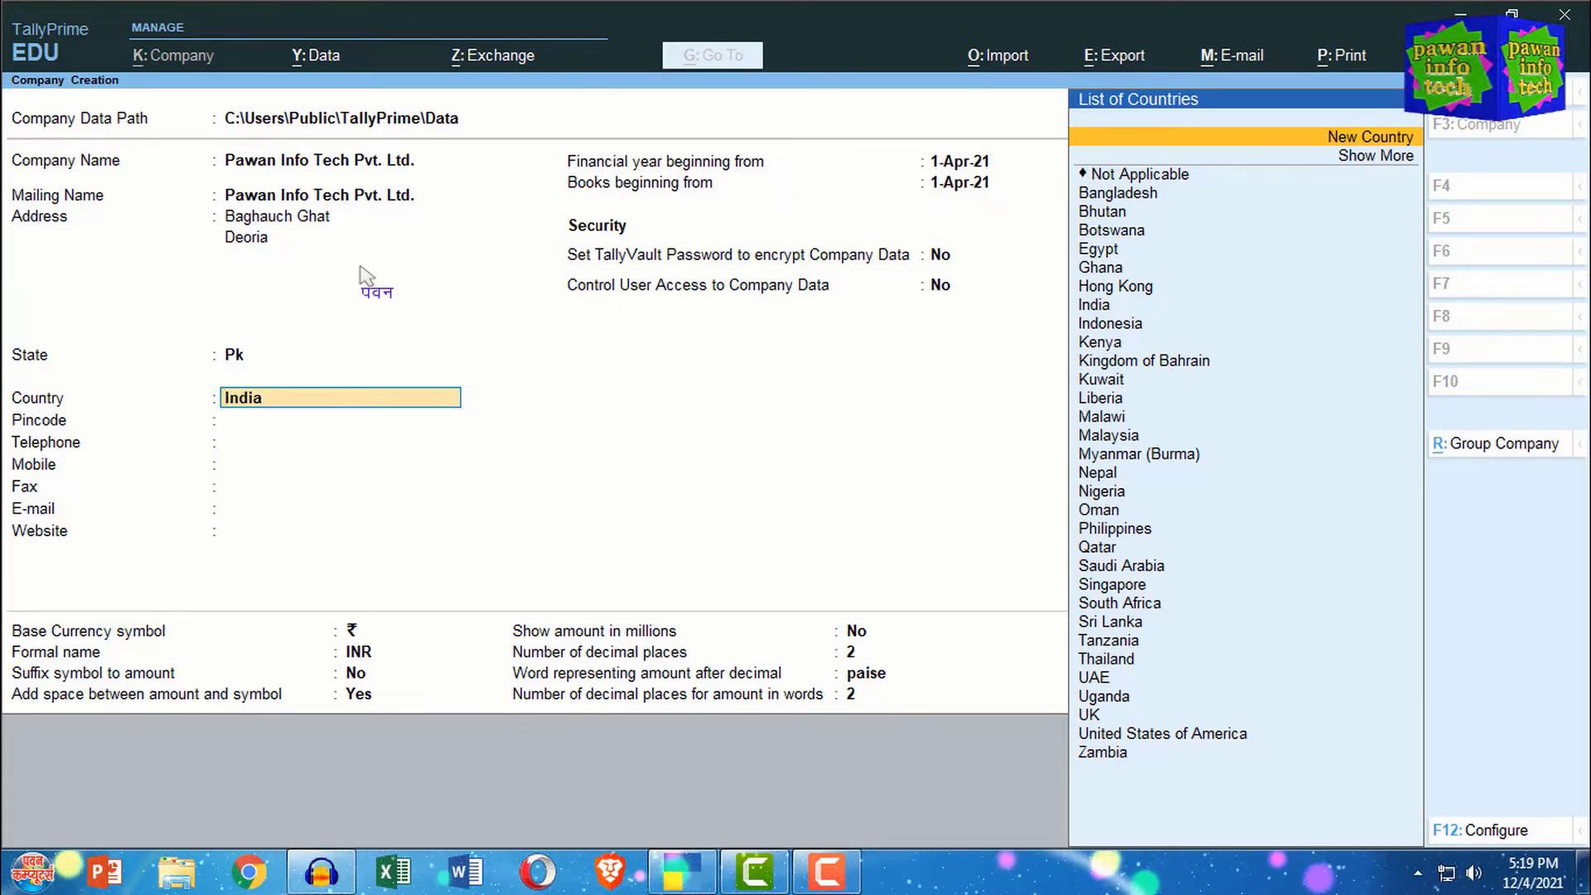
key("Down")
key("Down")
key("Down")
key("Down")
key("Down")
key("Down")
key("Down")
key("Down")
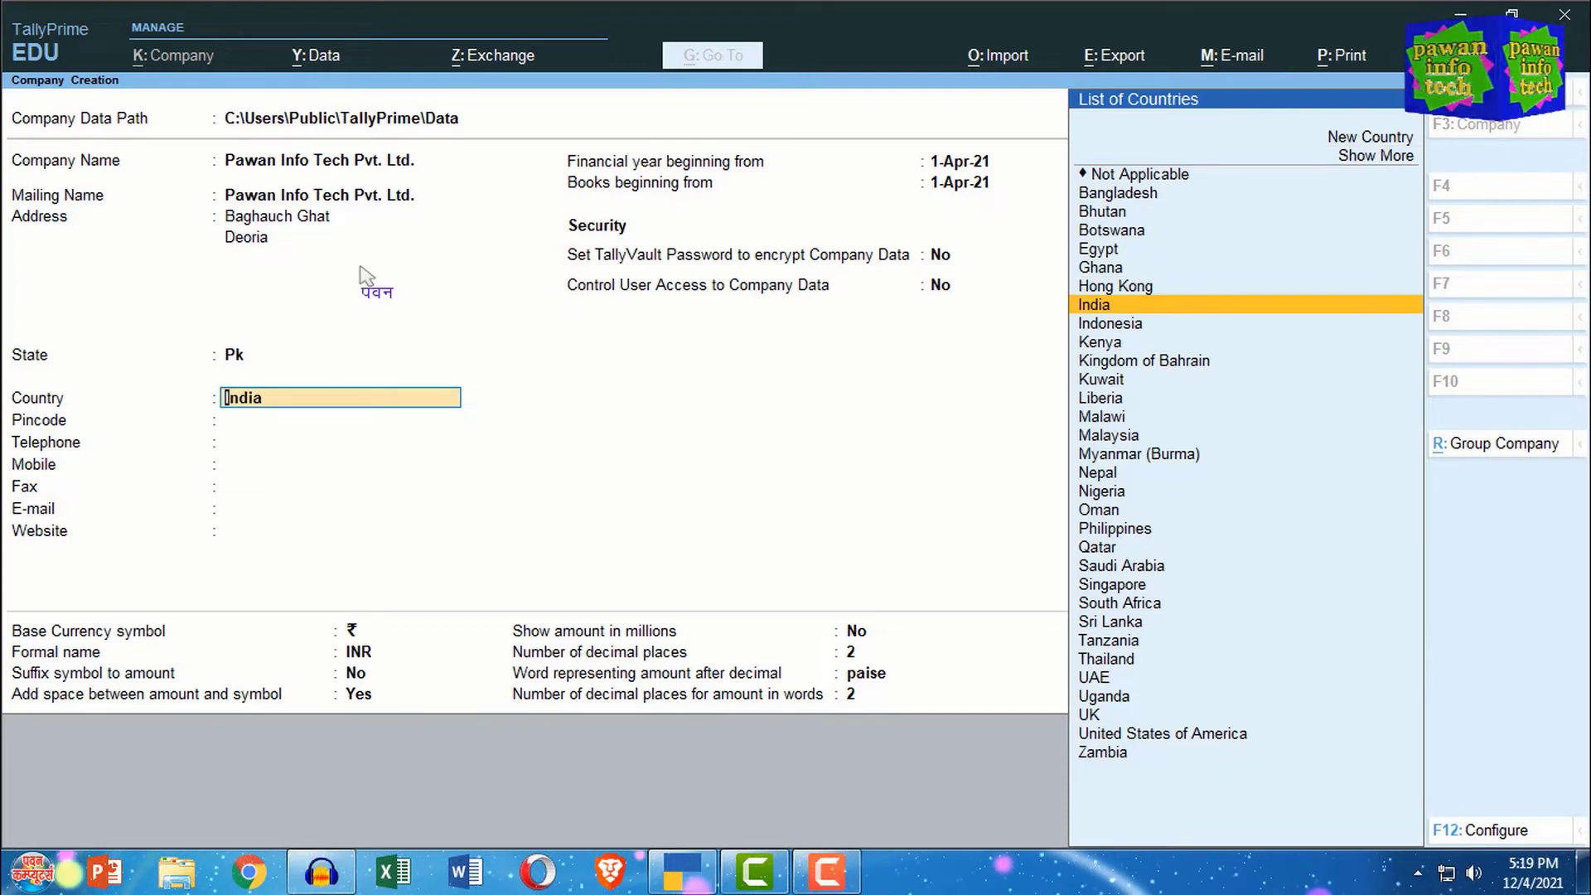
key("Return")
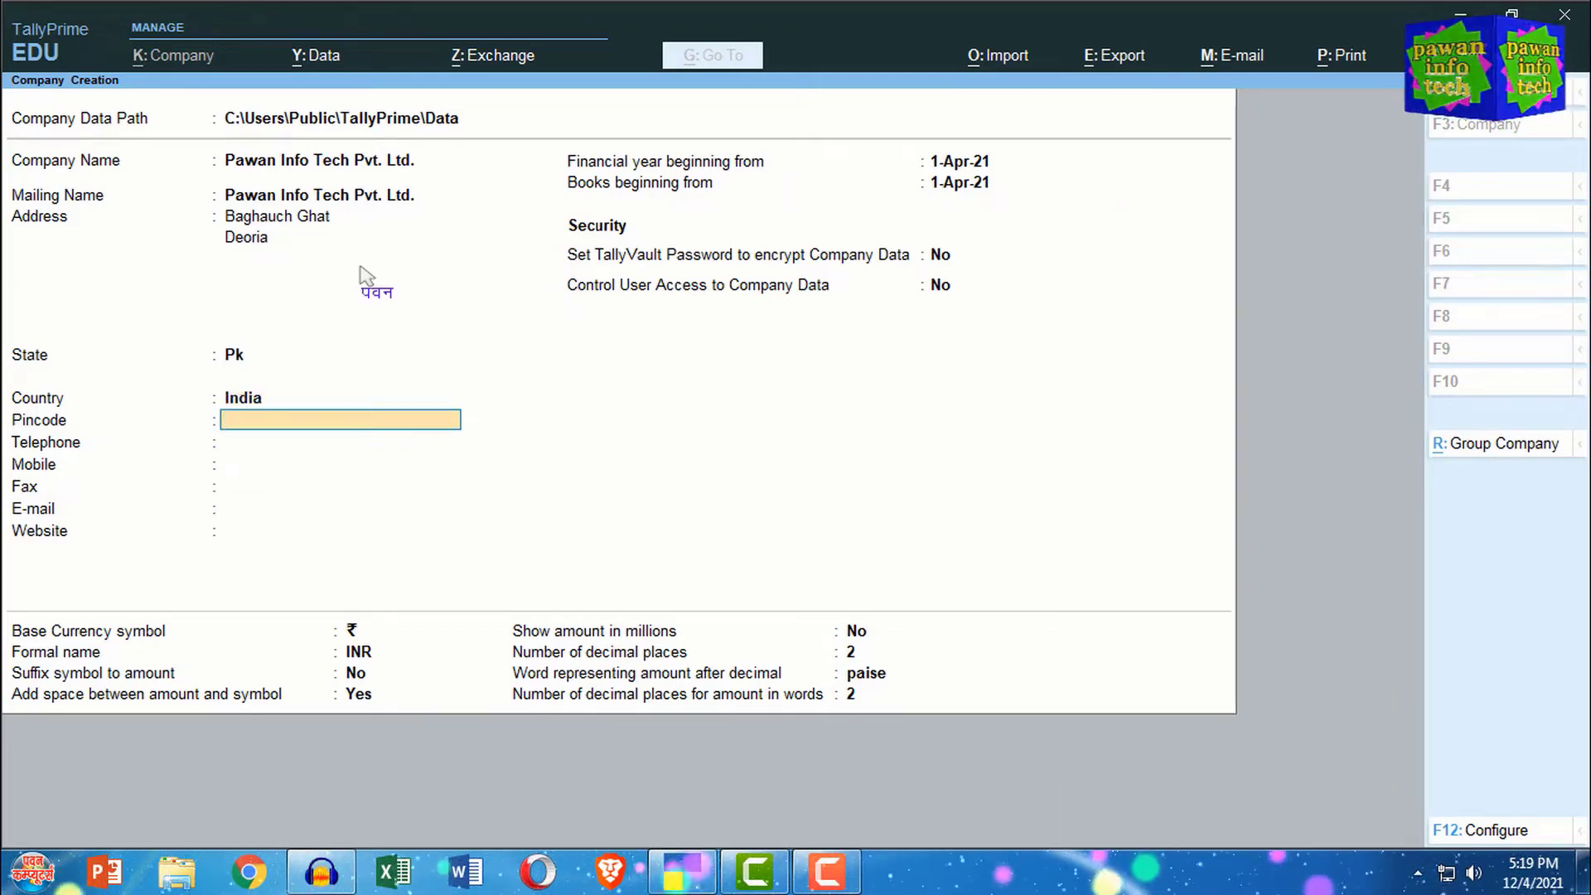
key("BackSpace")
key("BackSpace")
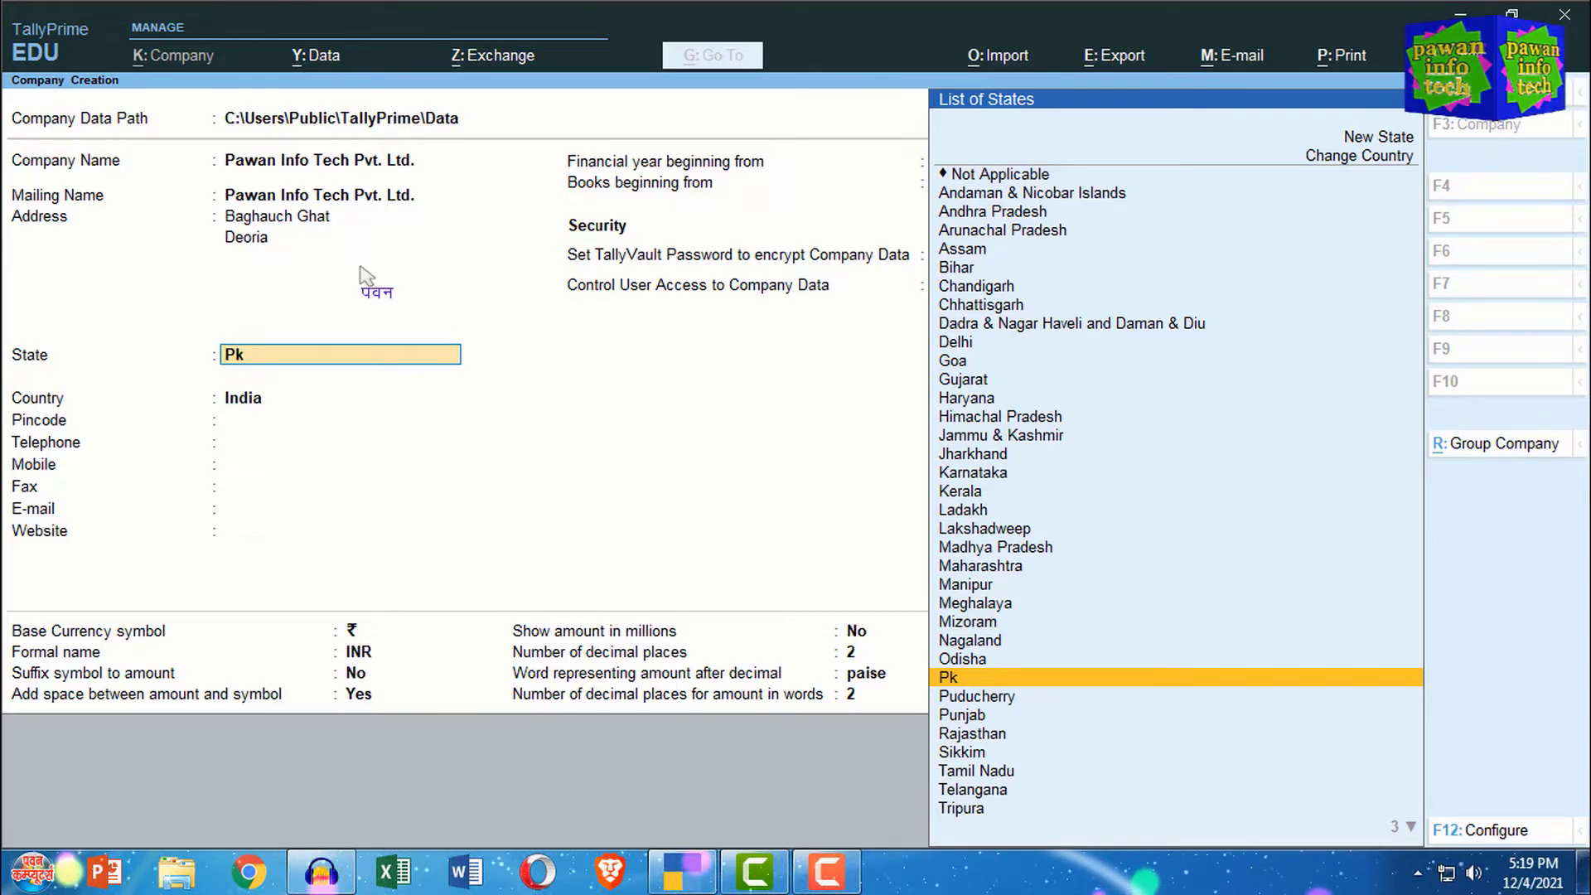
Step: Replace state Pk with Uttar Pradesh chosen from the List of States
type("U")
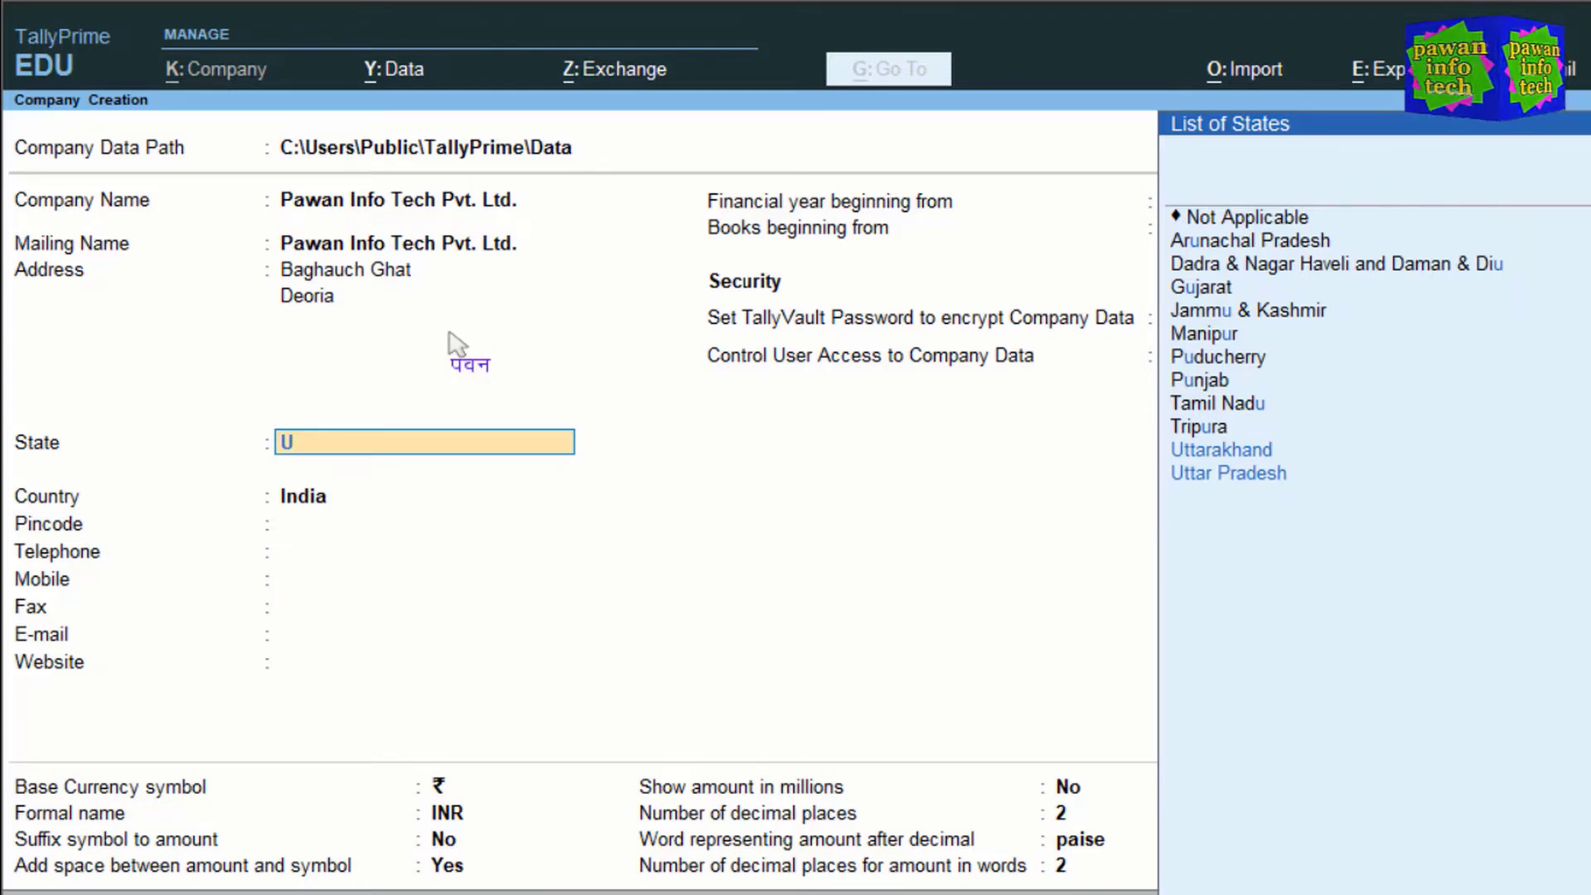
type("tt")
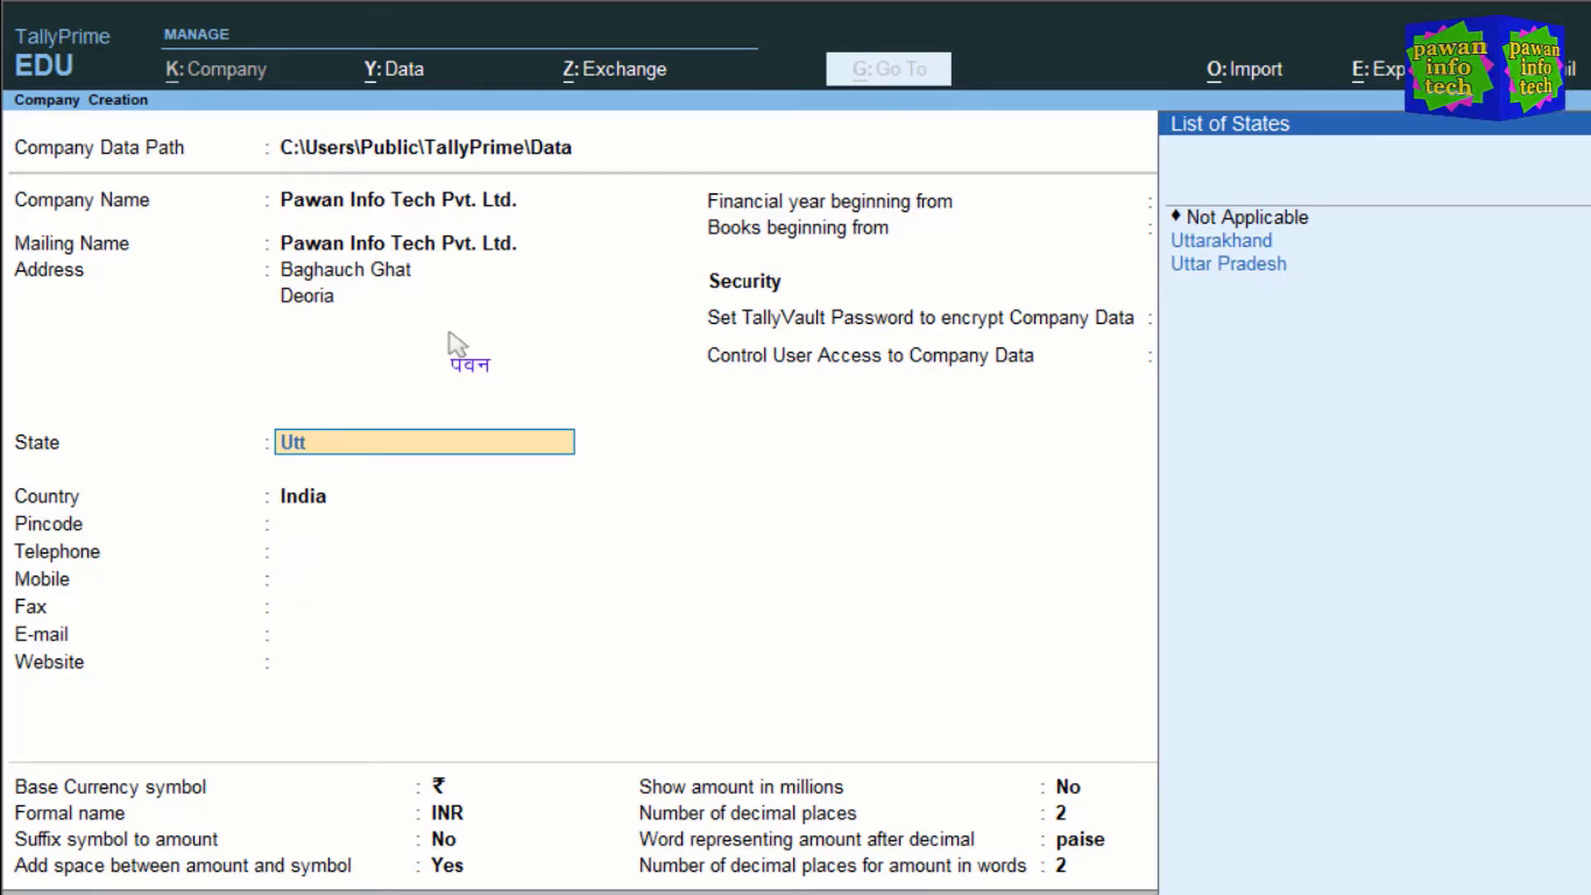
type("ar")
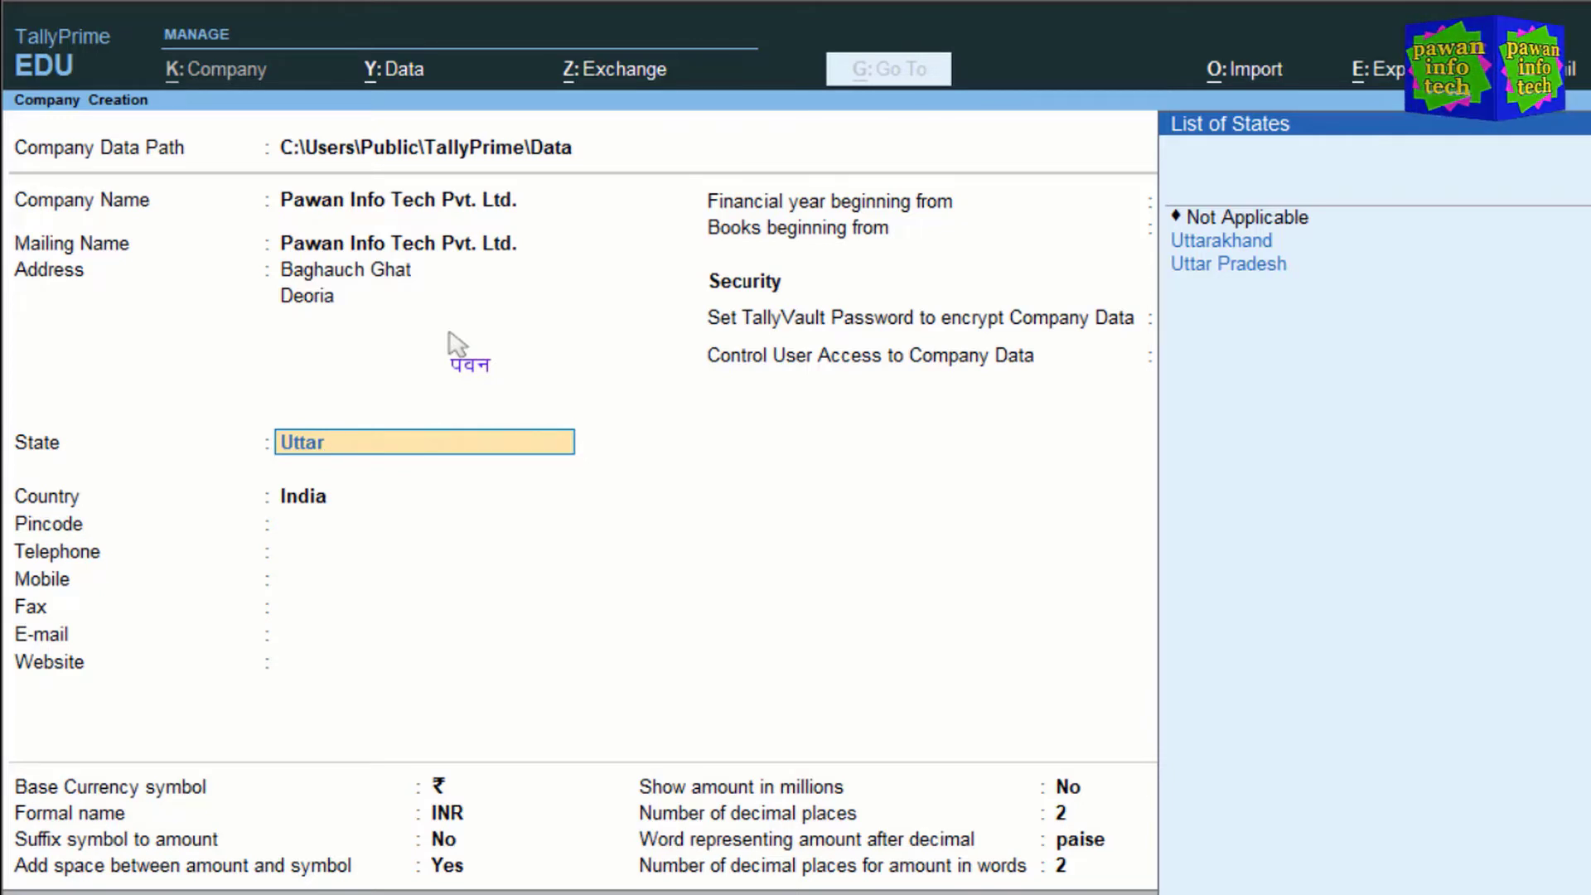
type("P")
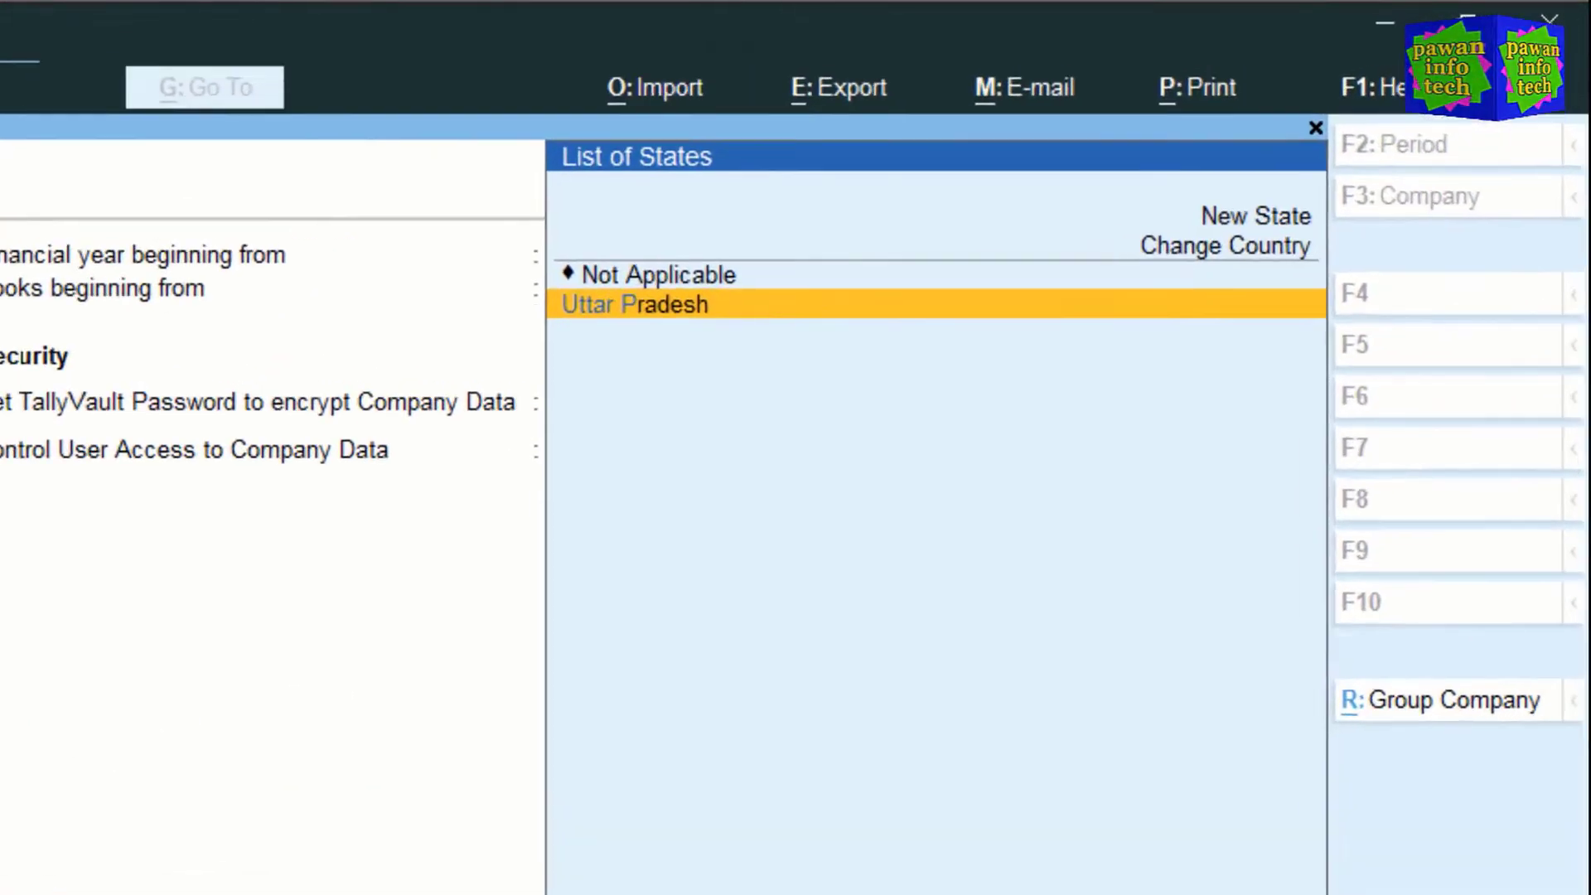
key("Up")
key("Up")
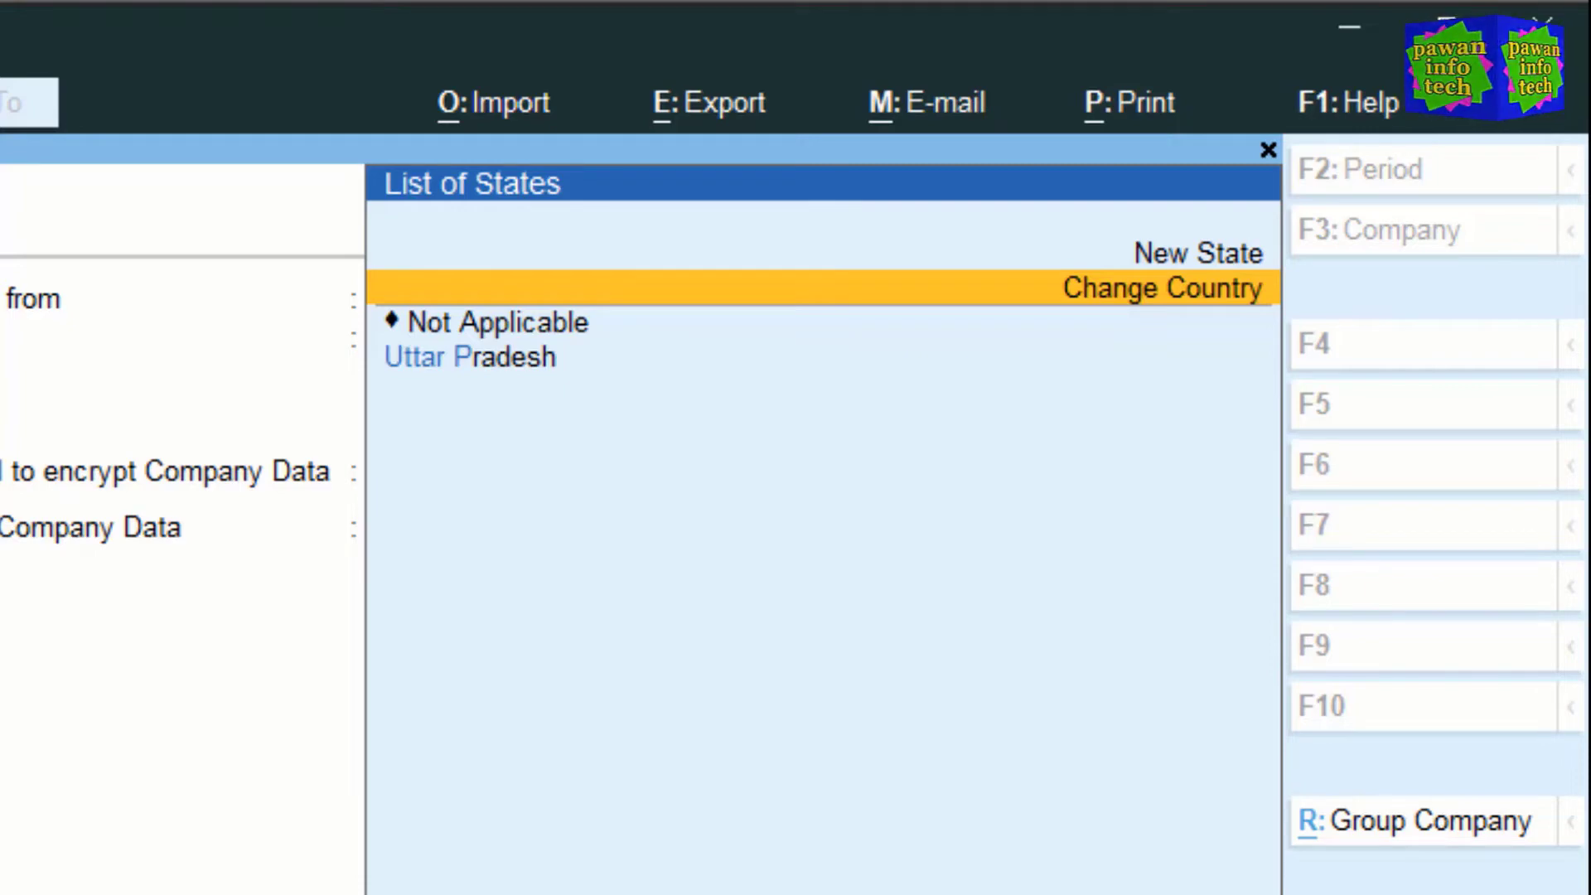
key("Down")
key("Down")
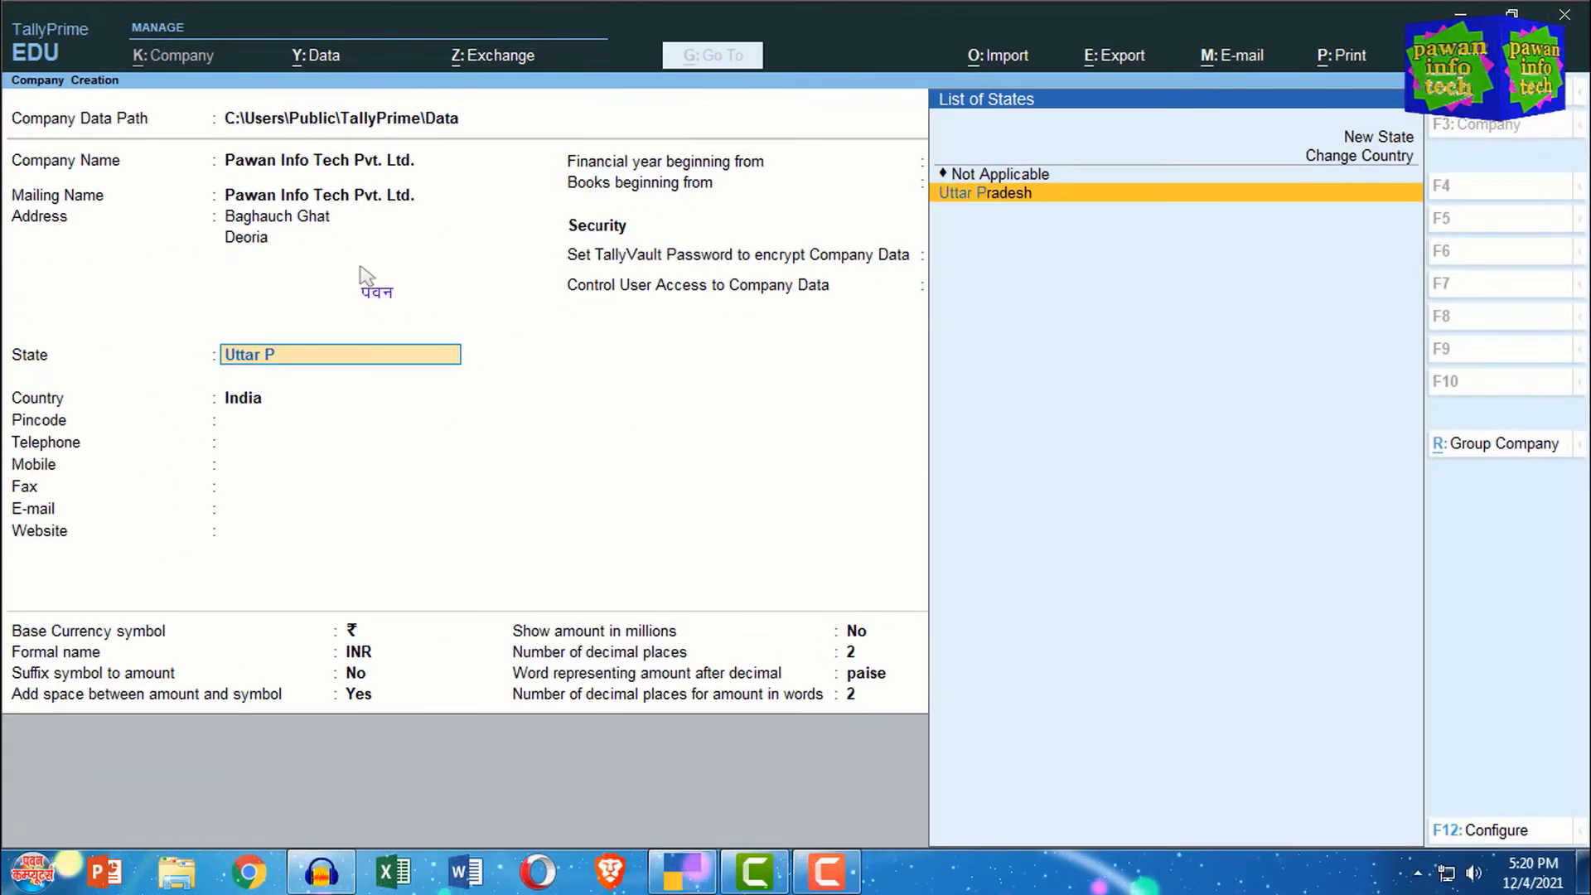
key("Return")
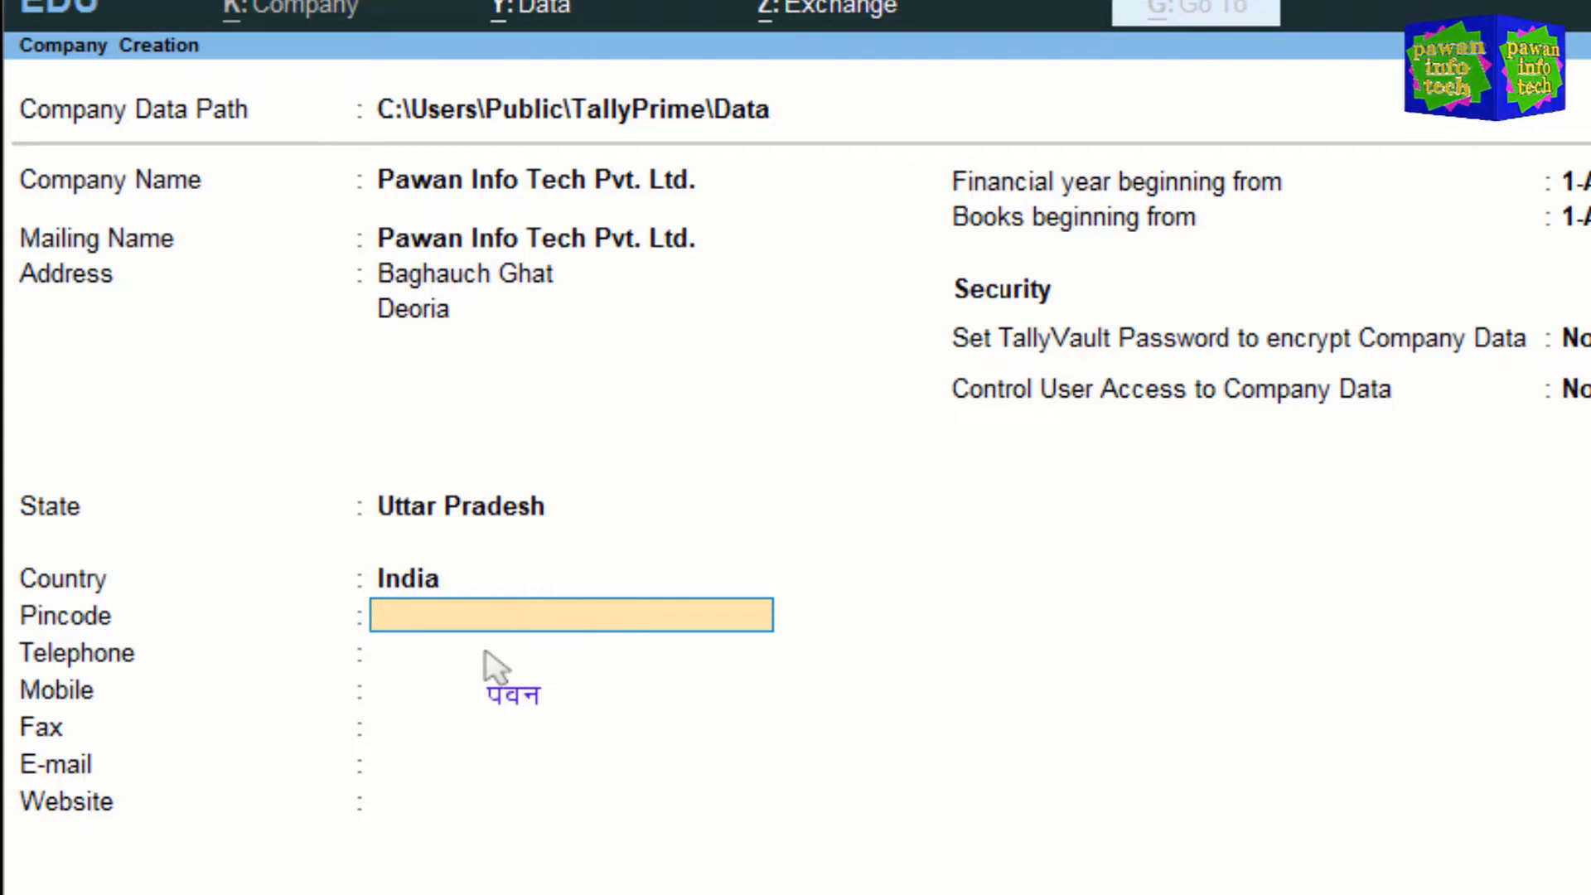
Step: Enter the company's pincode and its telephone number with STD code
type("27")
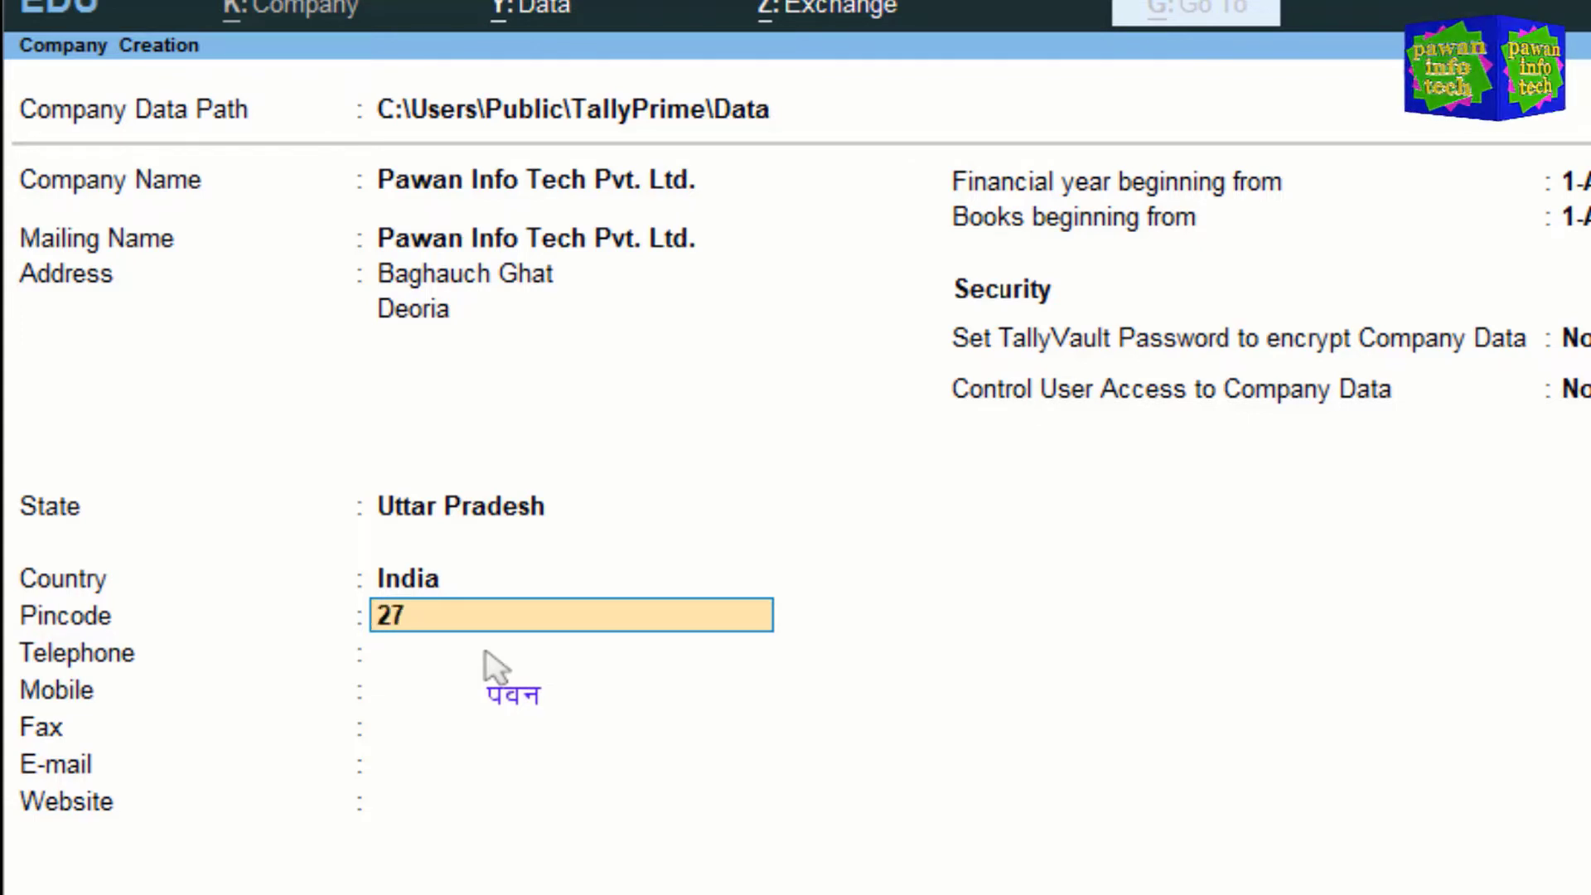
type("4404")
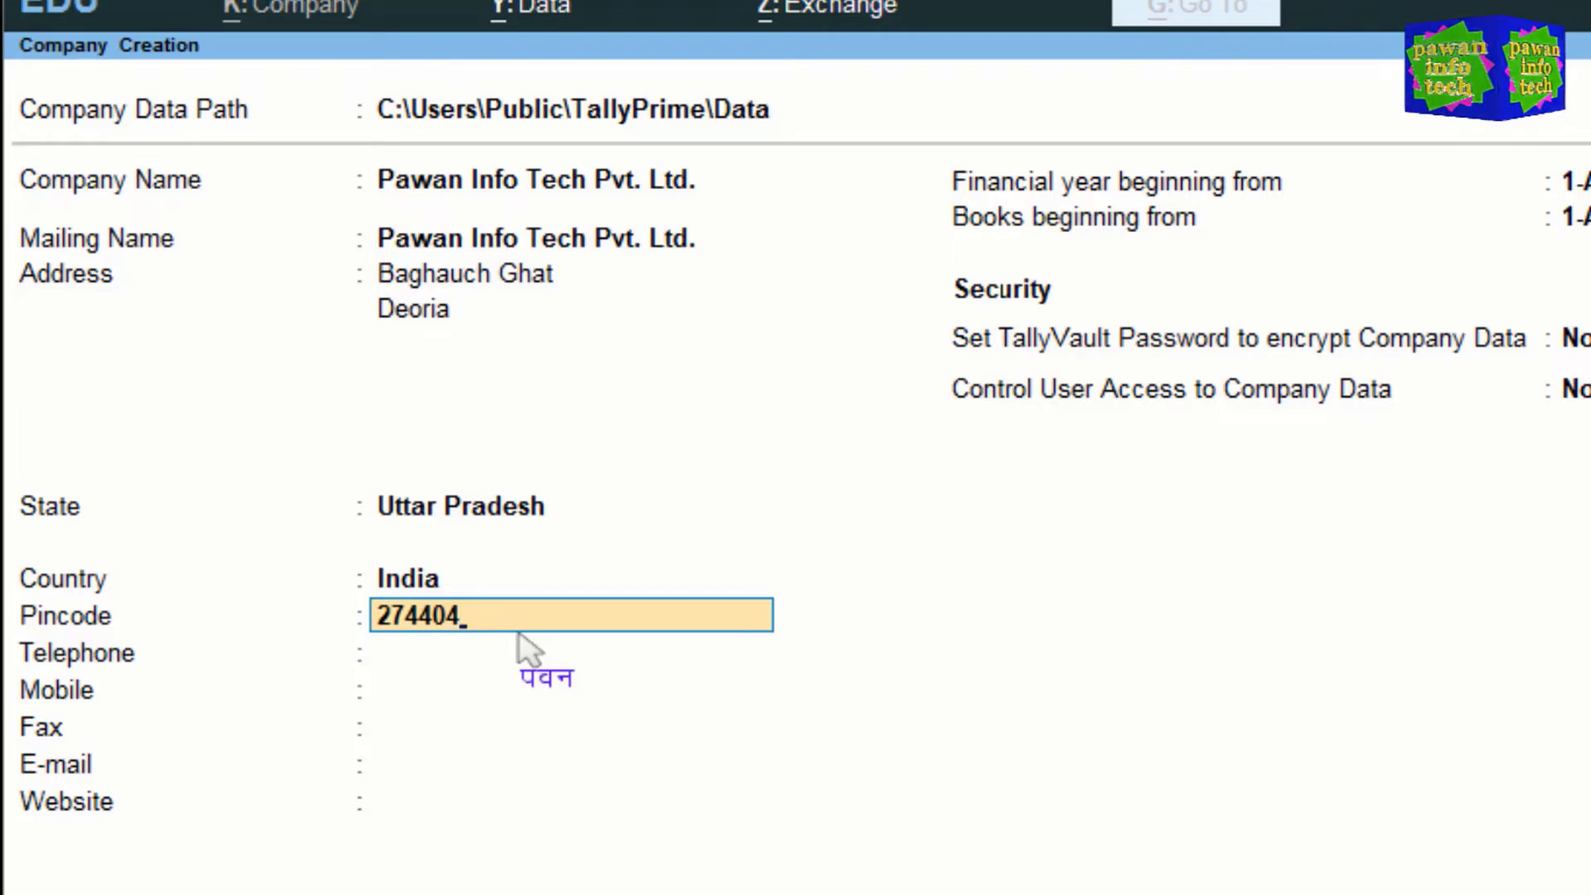
key("Return")
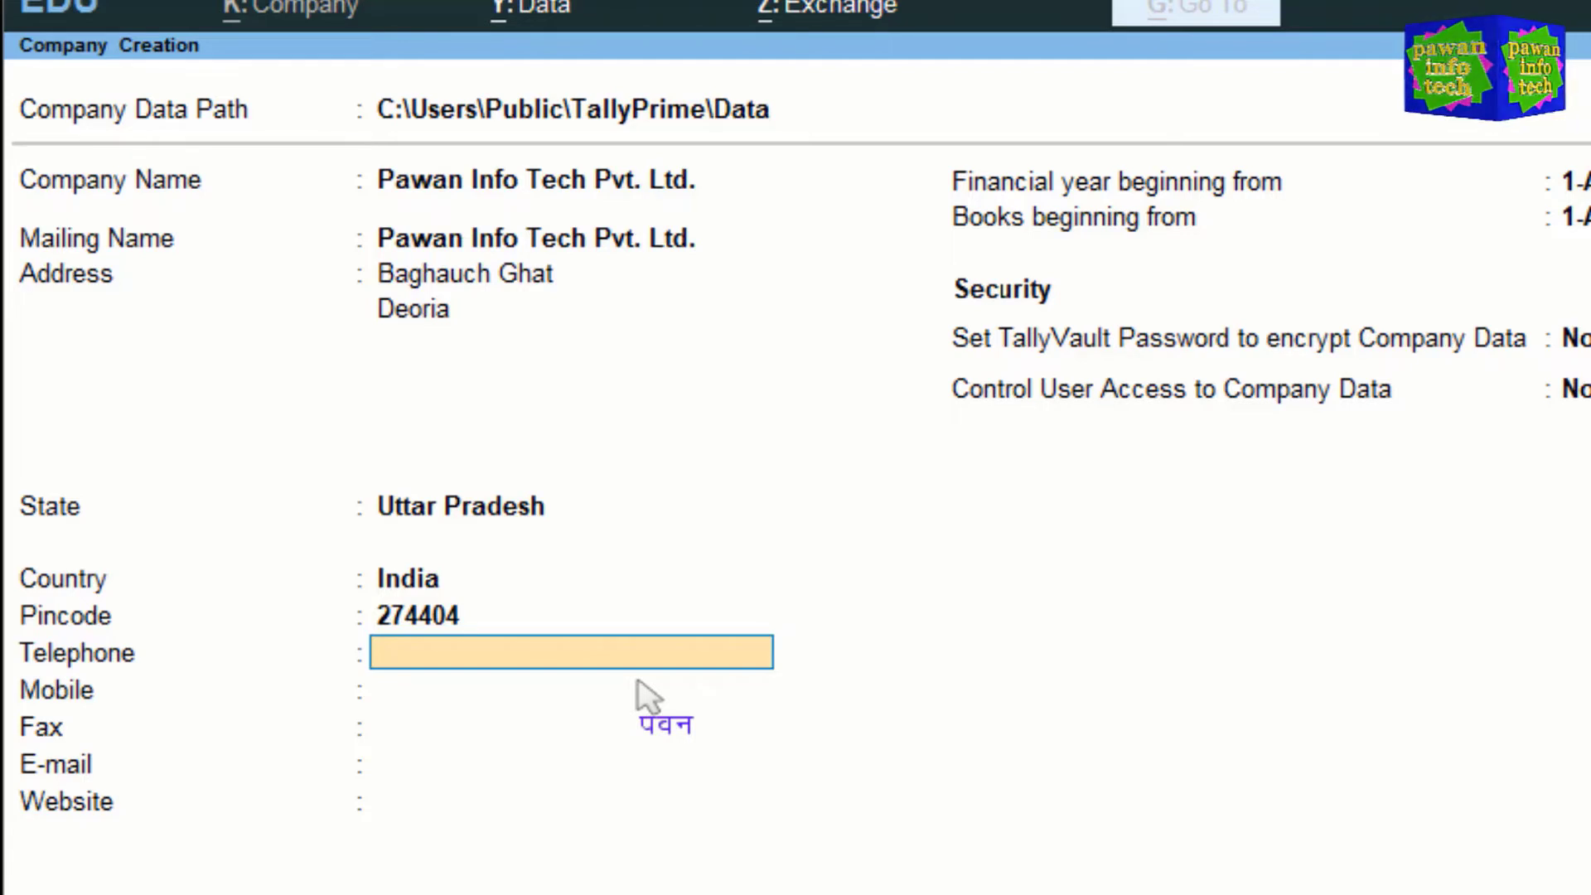
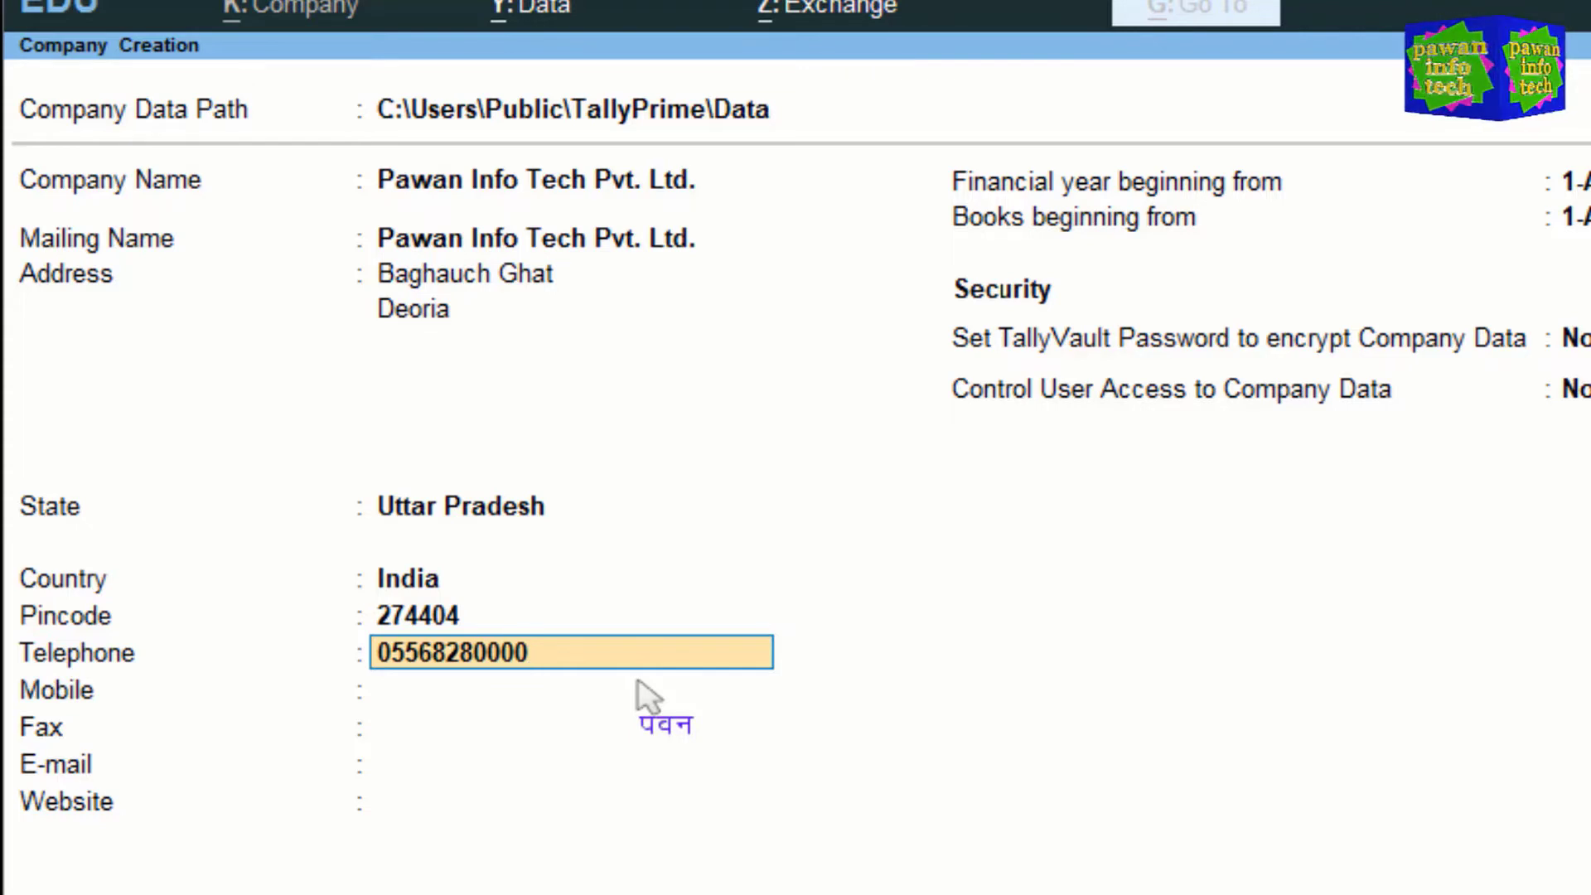
key("Return")
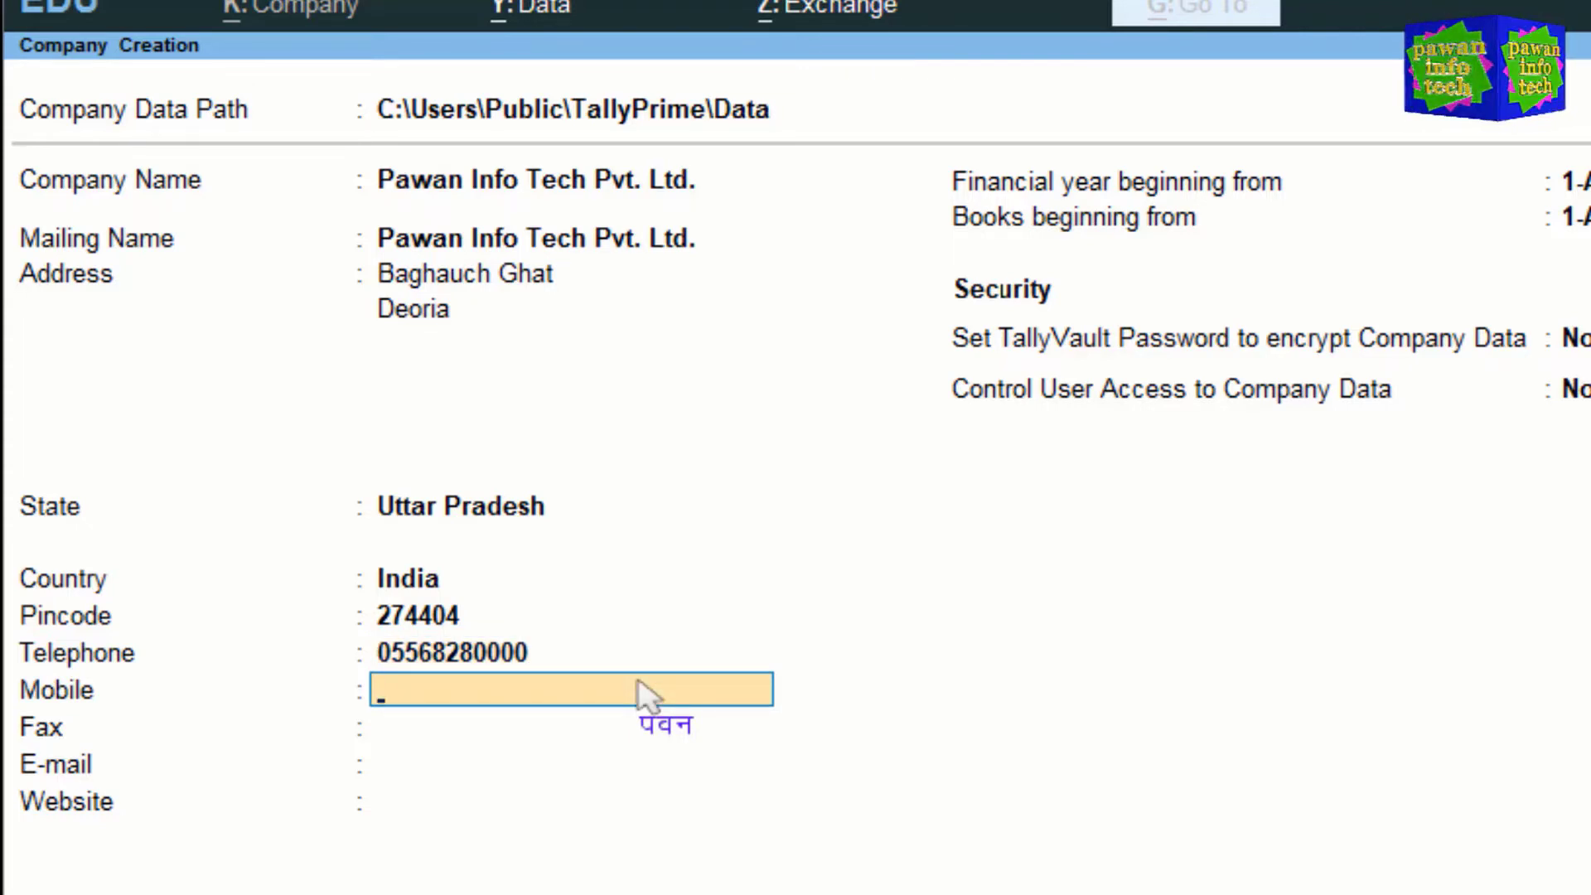
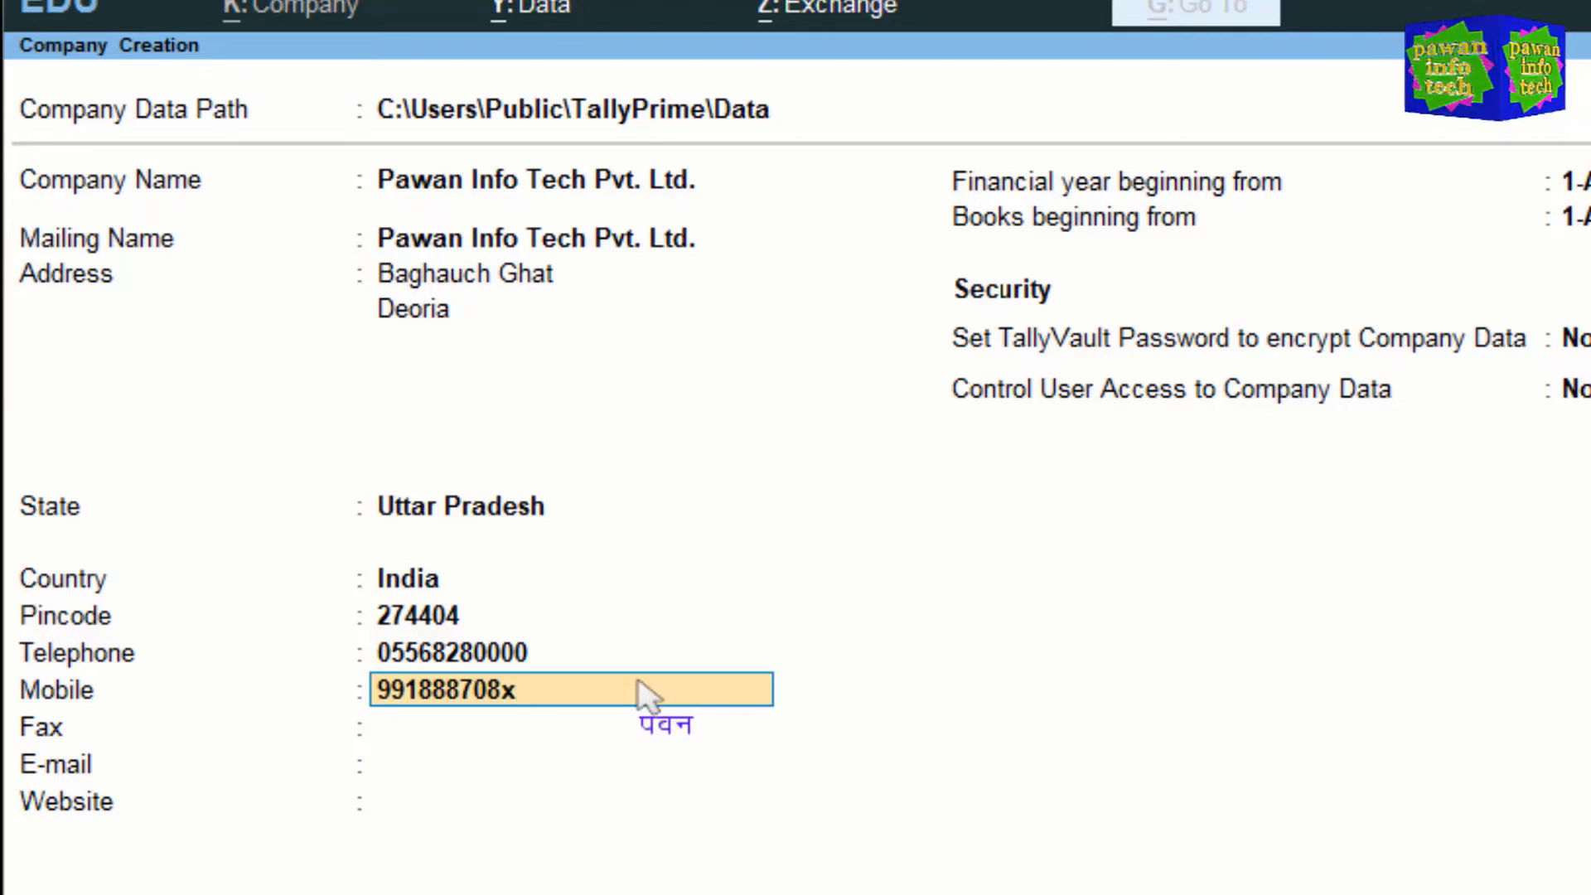
Step: Enter the company's mobile number with its last four digits masked as xxxx
key("BackSpace")
key("BackSpace")
key("BackSpace")
key("BackSpace")
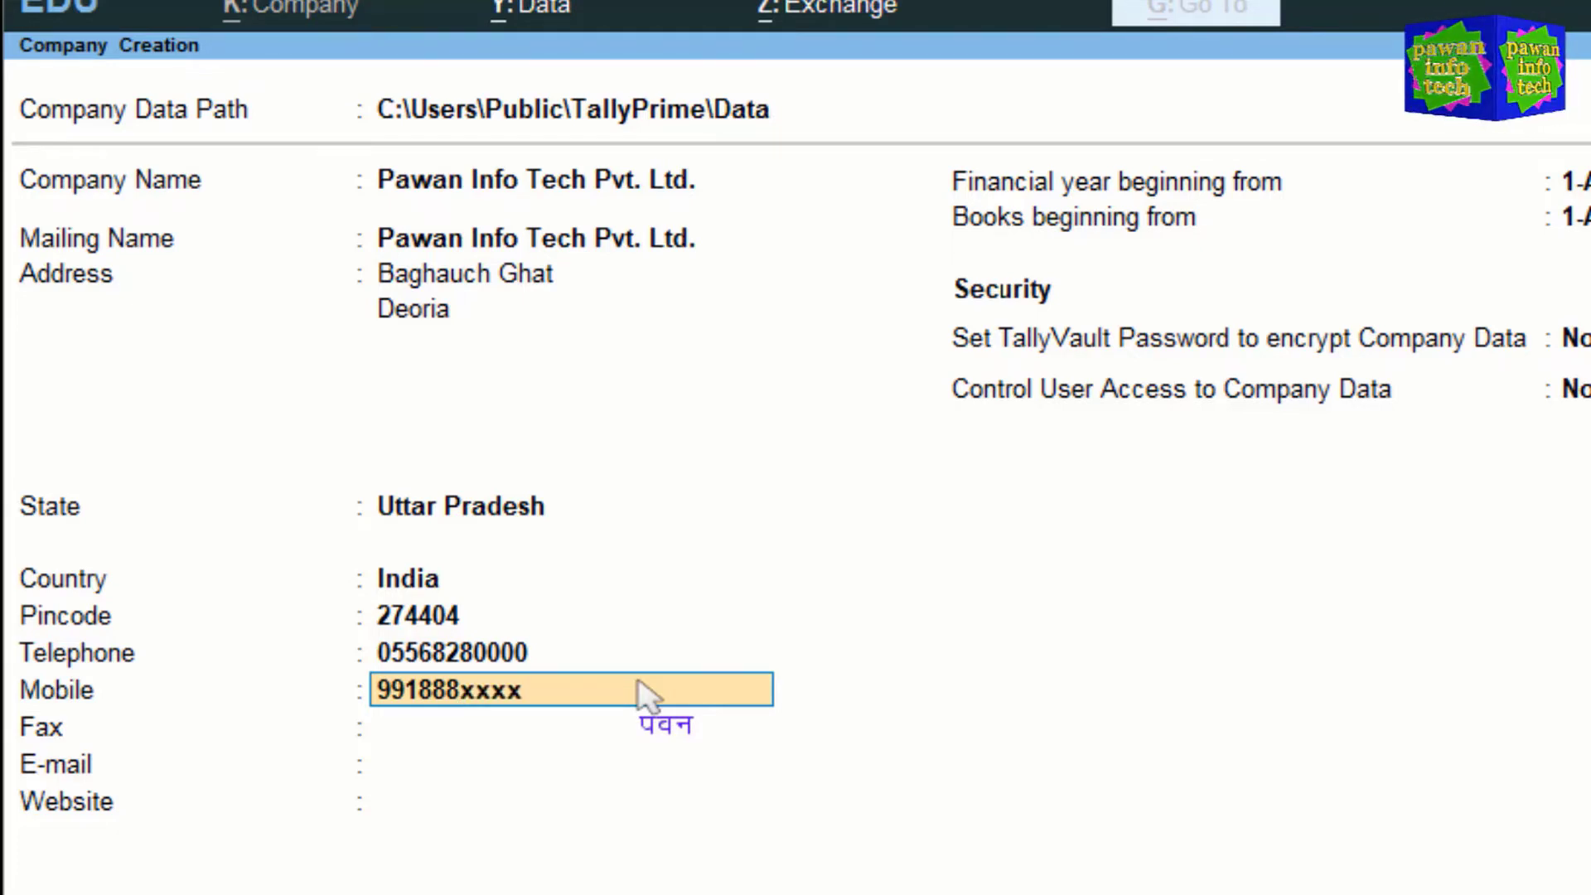
key("Return")
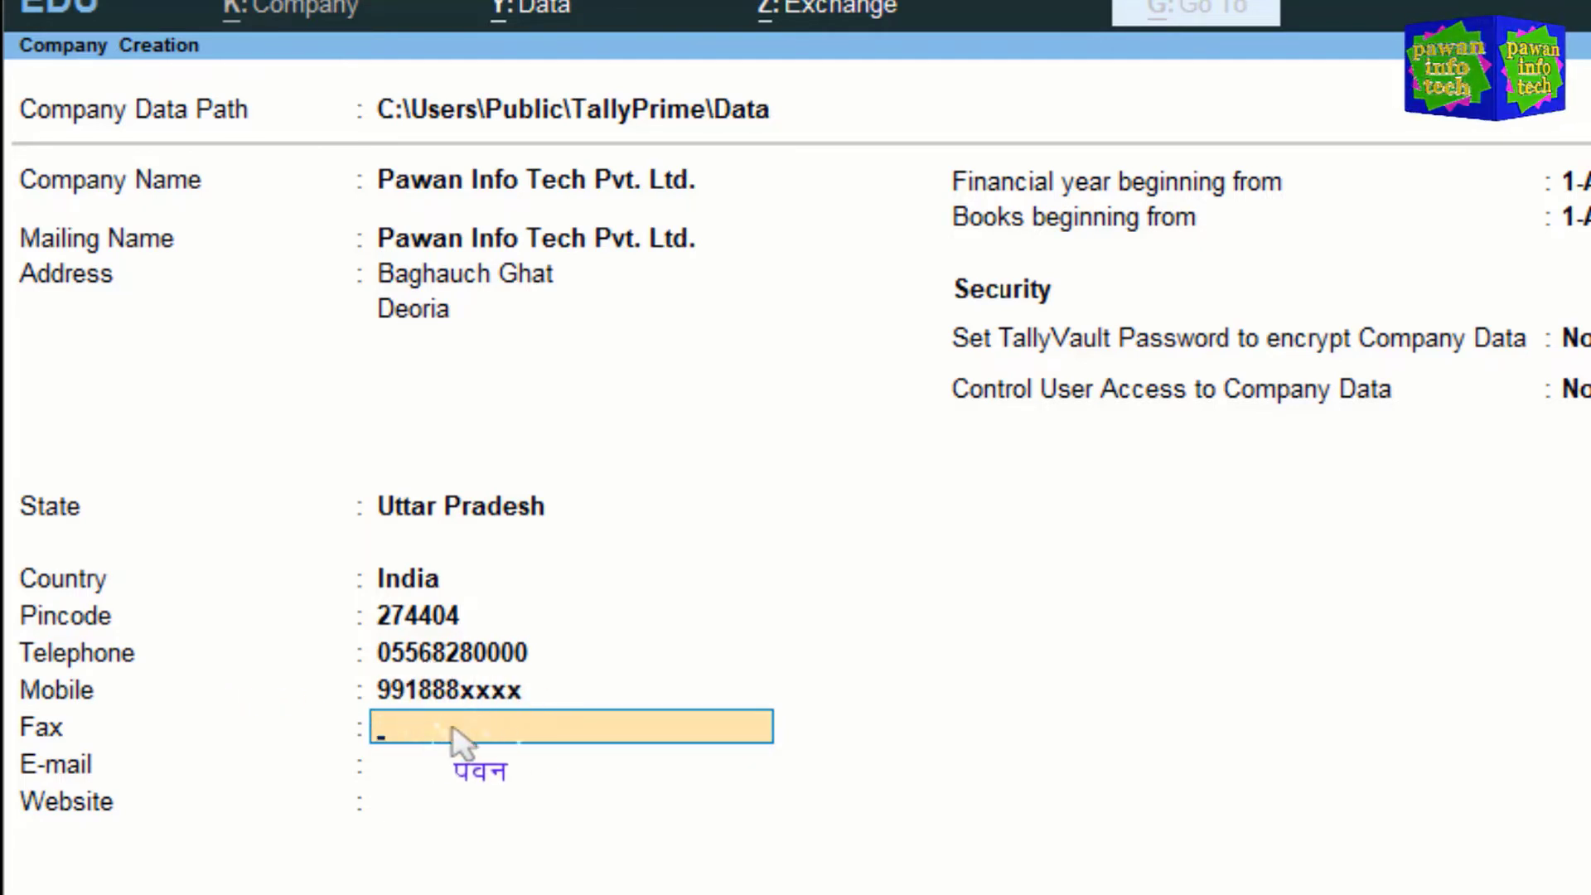
Step: Put a masked placeholder in Fax and enter the company's Gmail address as E-mail
type("Xxxxxxxxx")
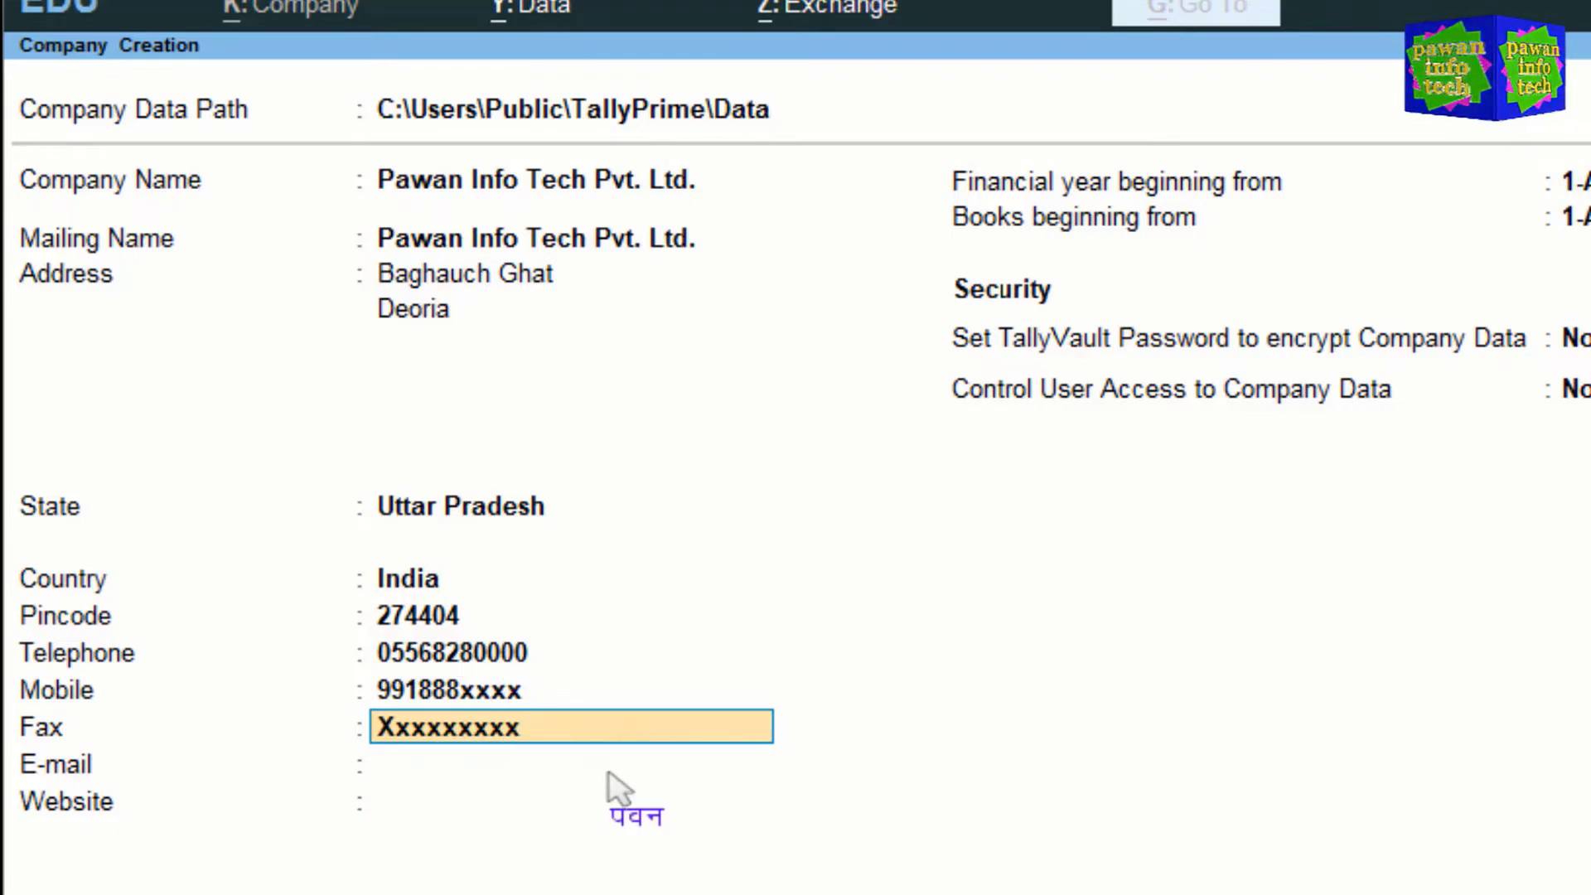
key("Return")
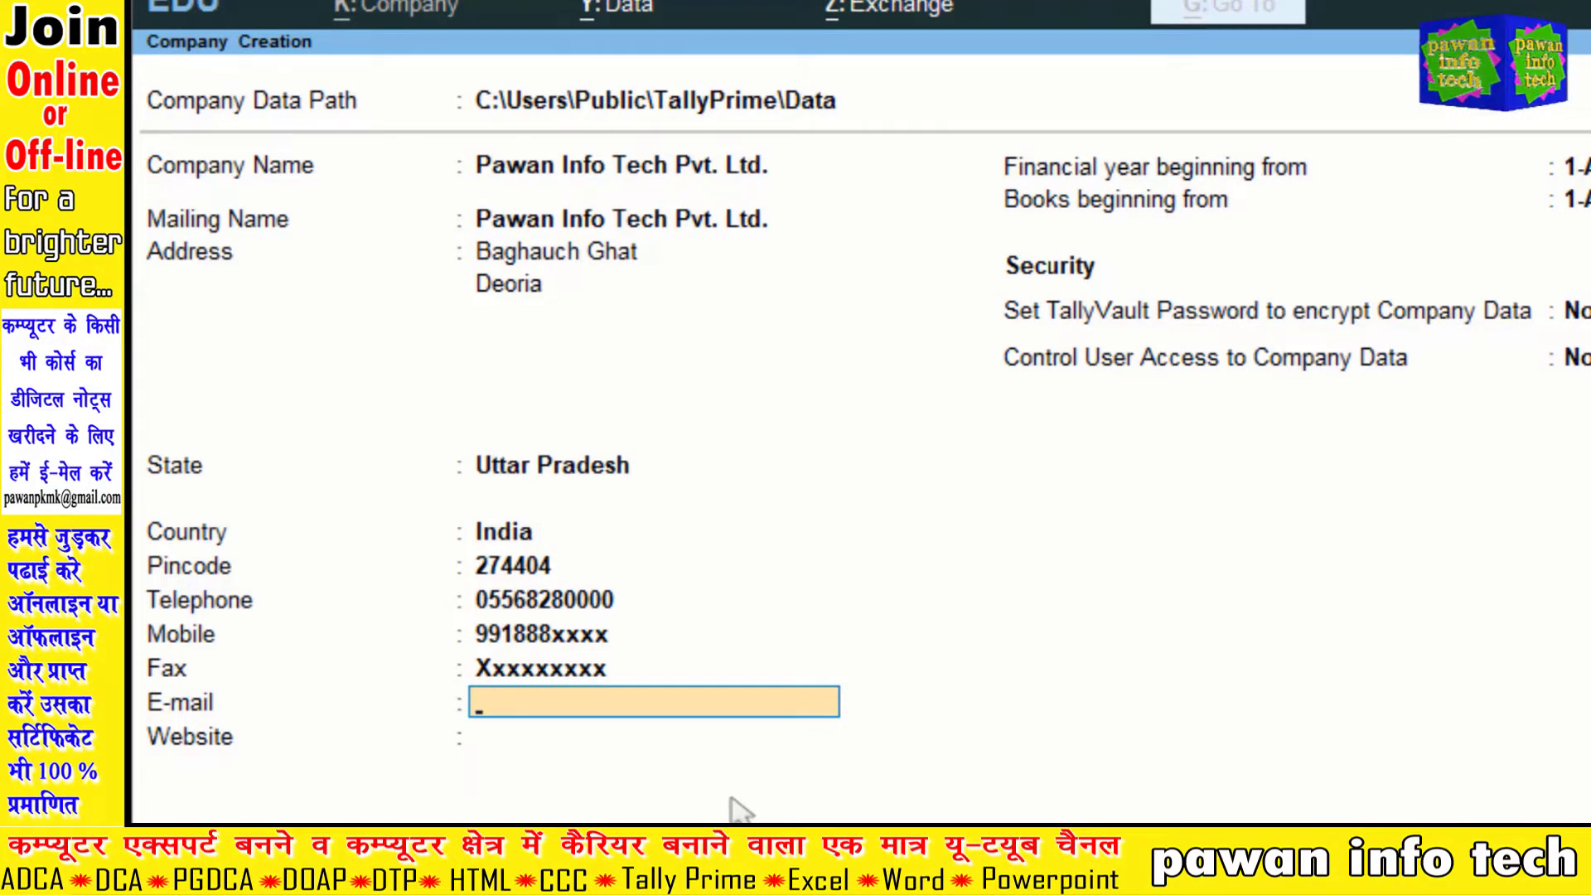
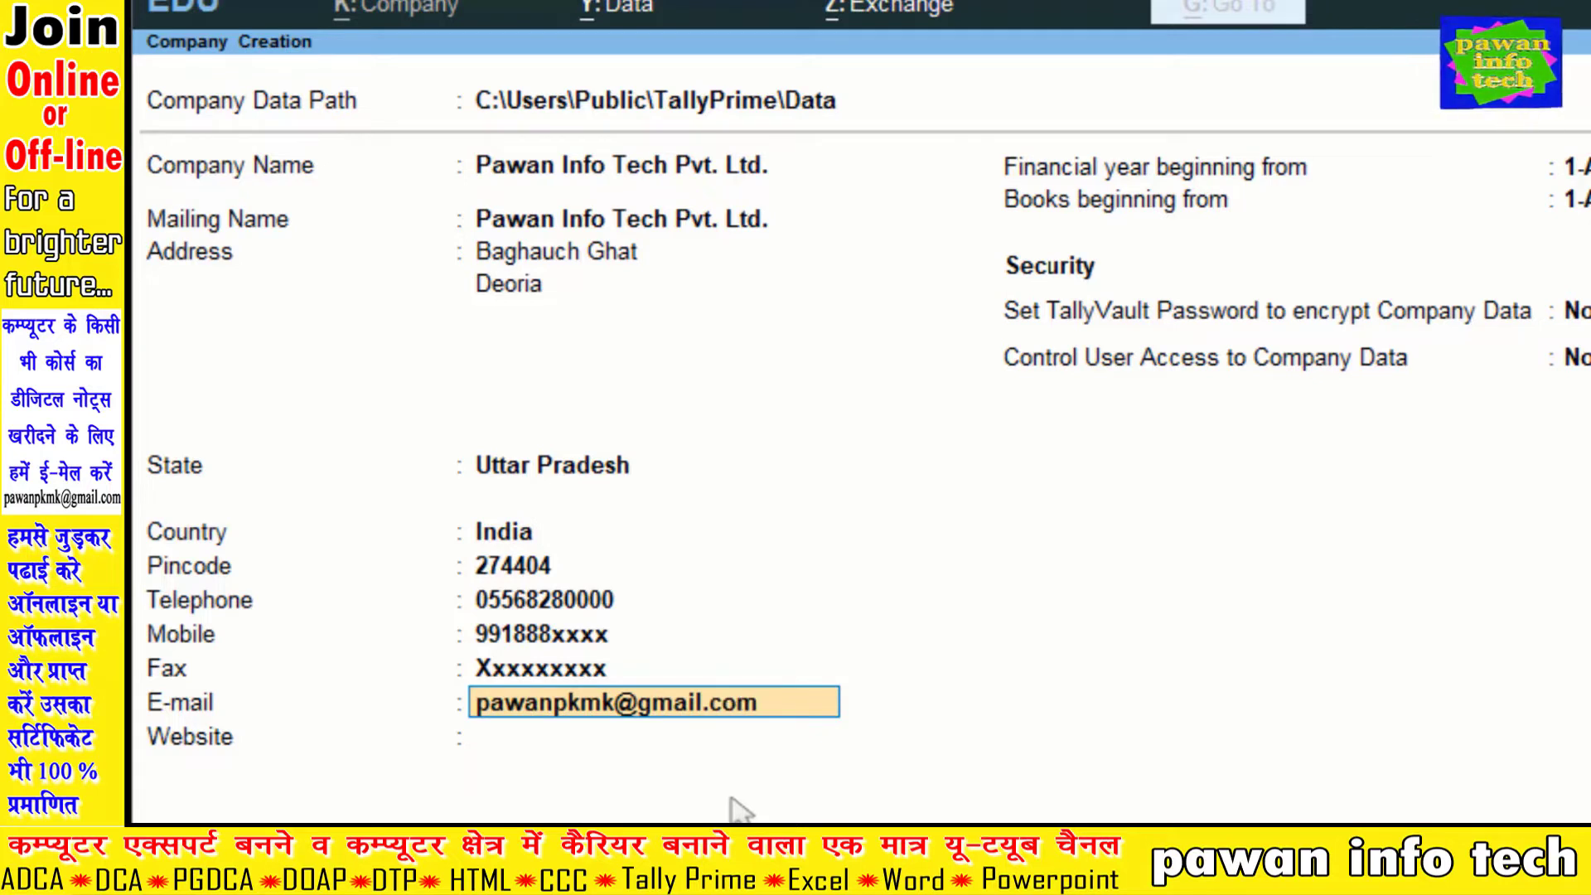
key("Return")
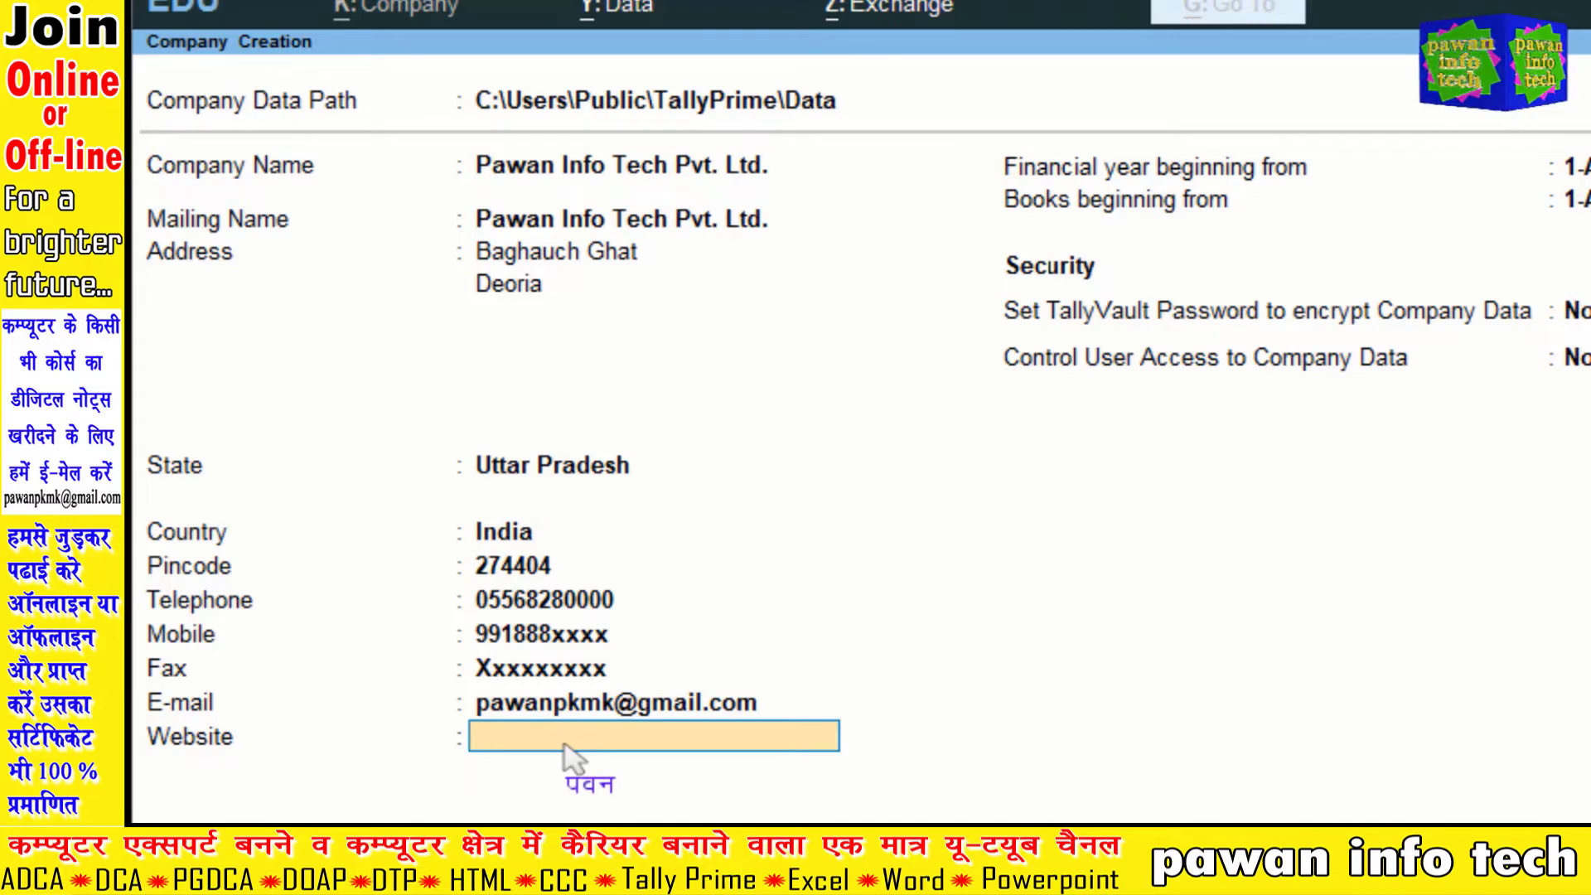
Step: Enter the company's blogspot.in website address, correcting a mistyped letter
type("www")
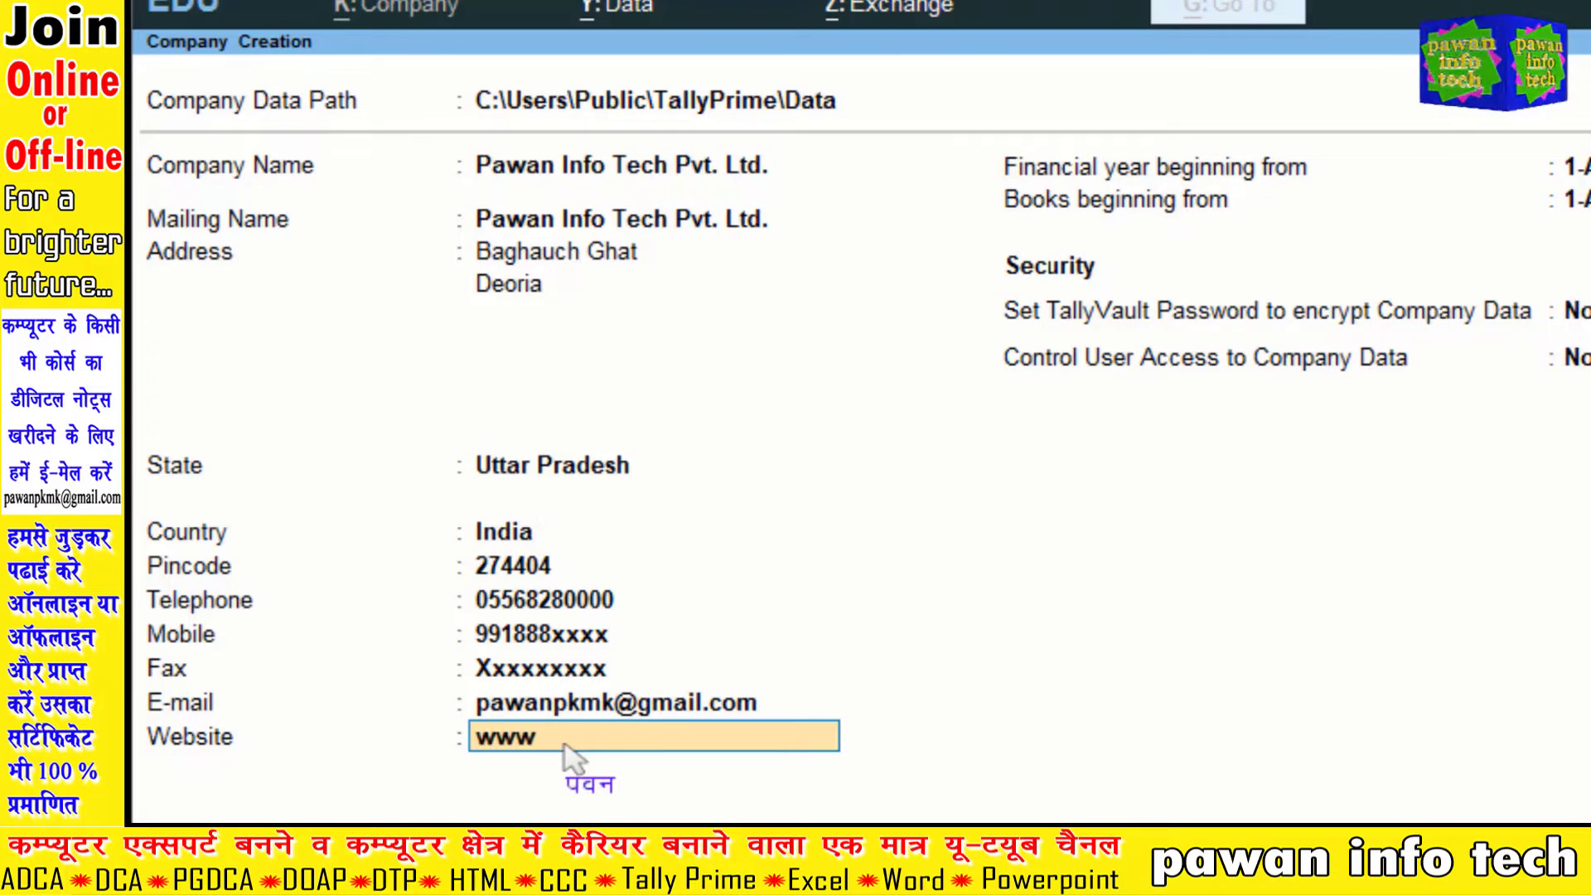
type(".pawan")
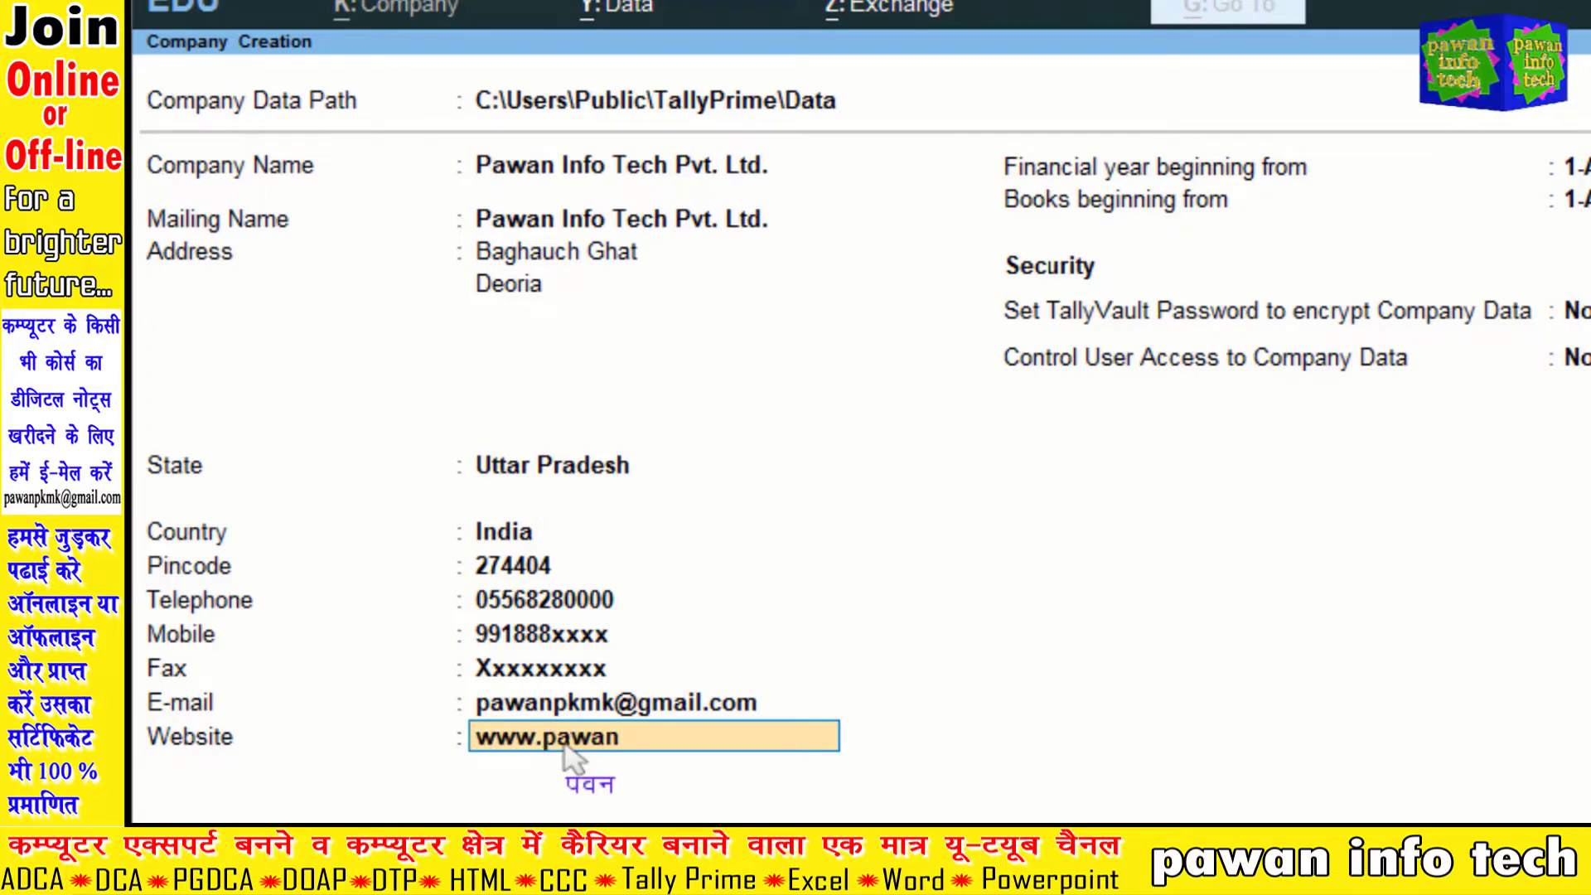
type("bgt.blos")
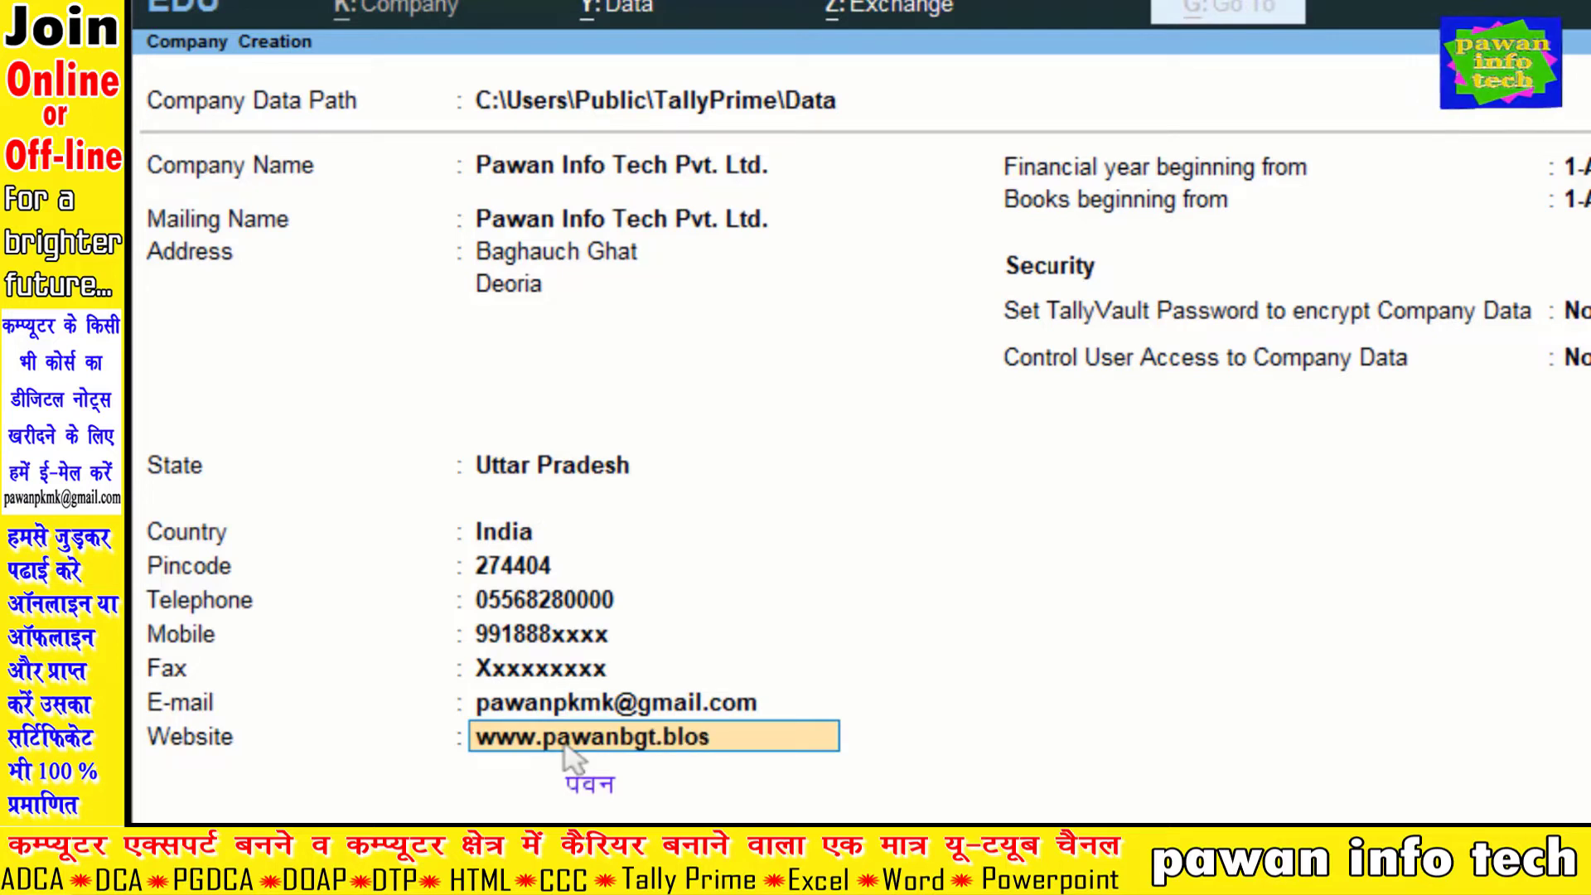
key("BackSpace")
type("g")
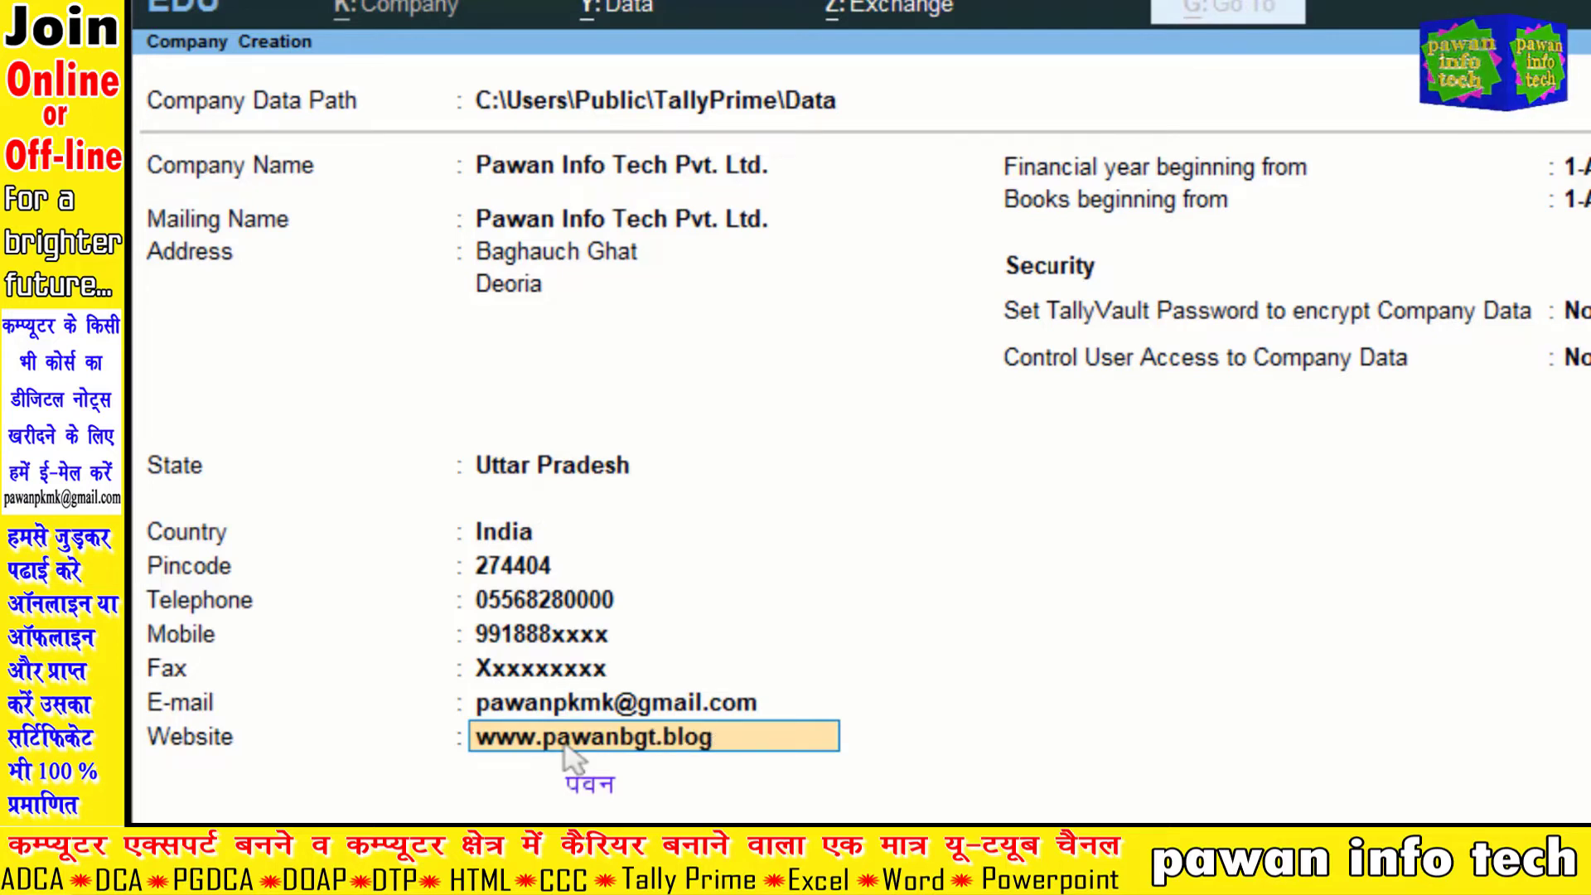
type("spot.in")
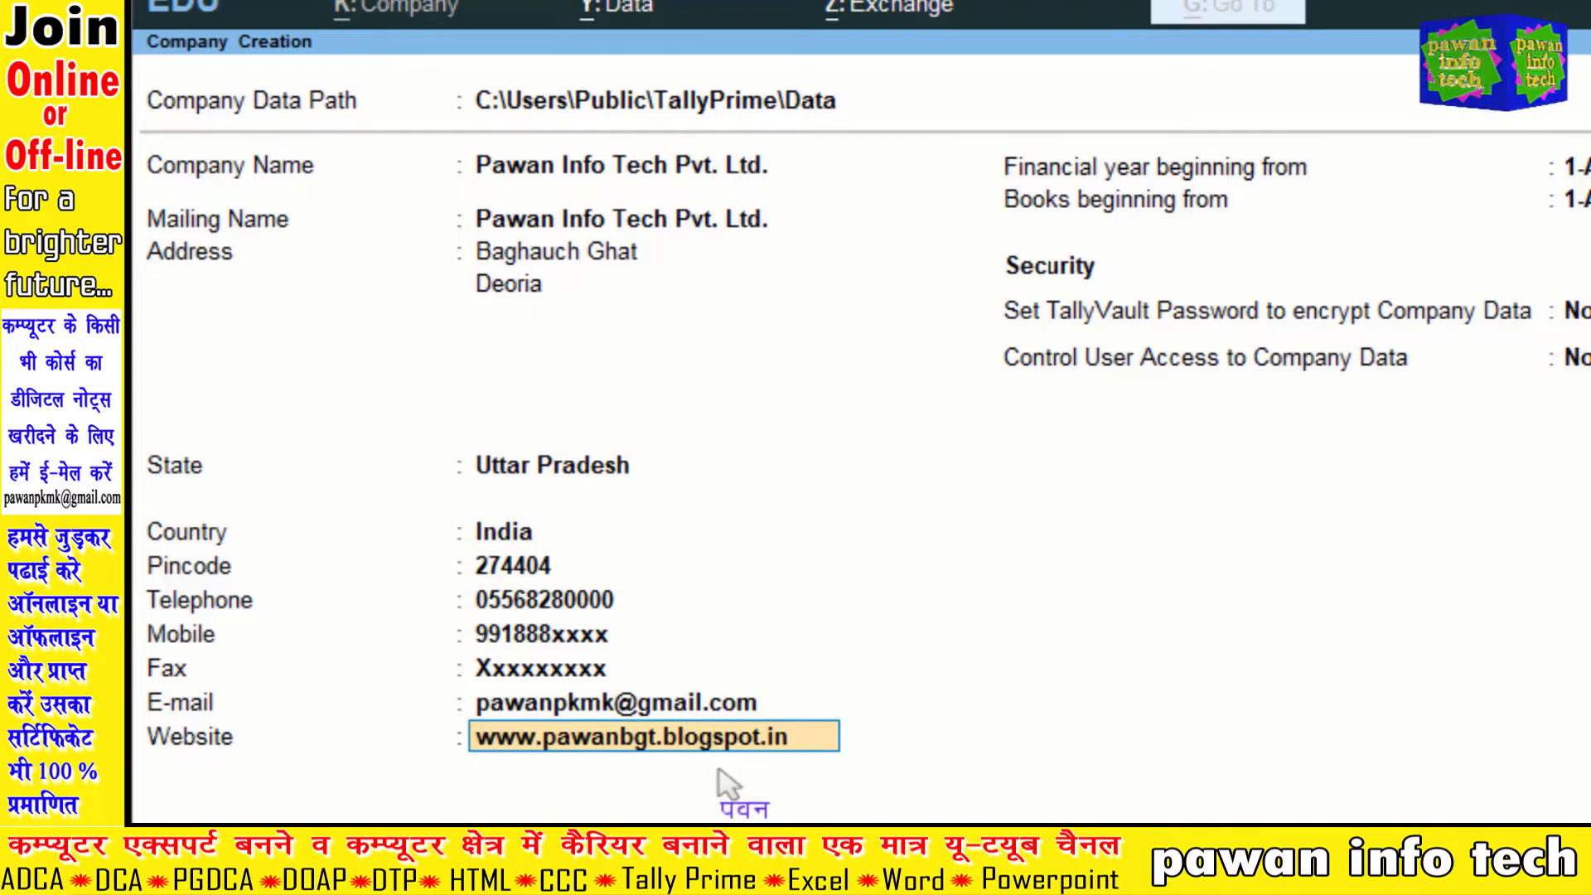
key("Return")
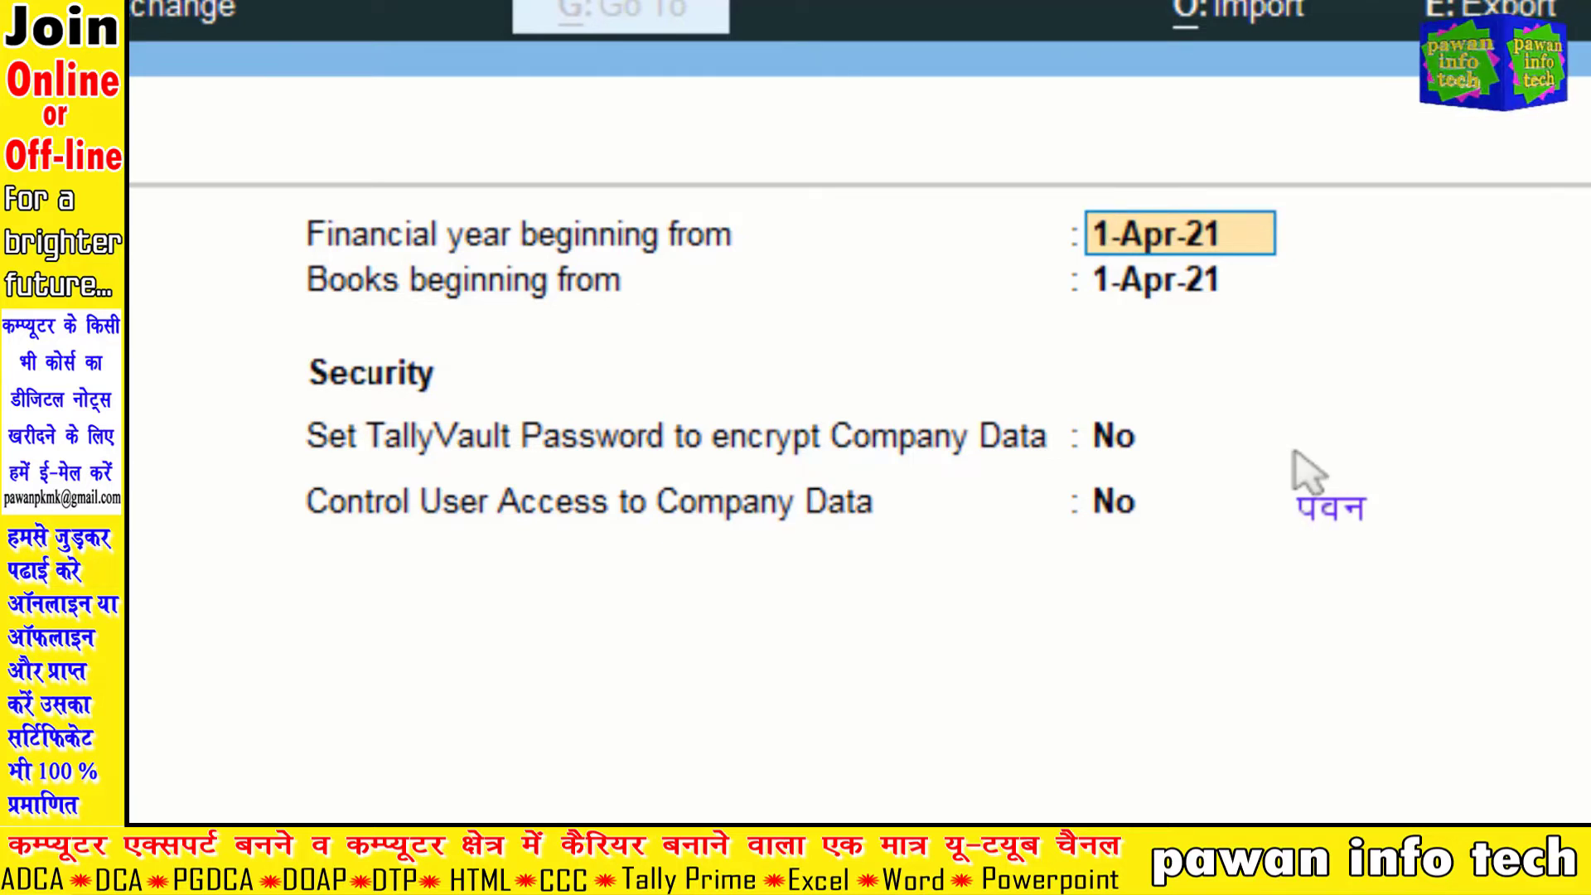
Step: Keep the 1-Apr-21 financial year start and set books beginning from 01/05/2021
key("Return")
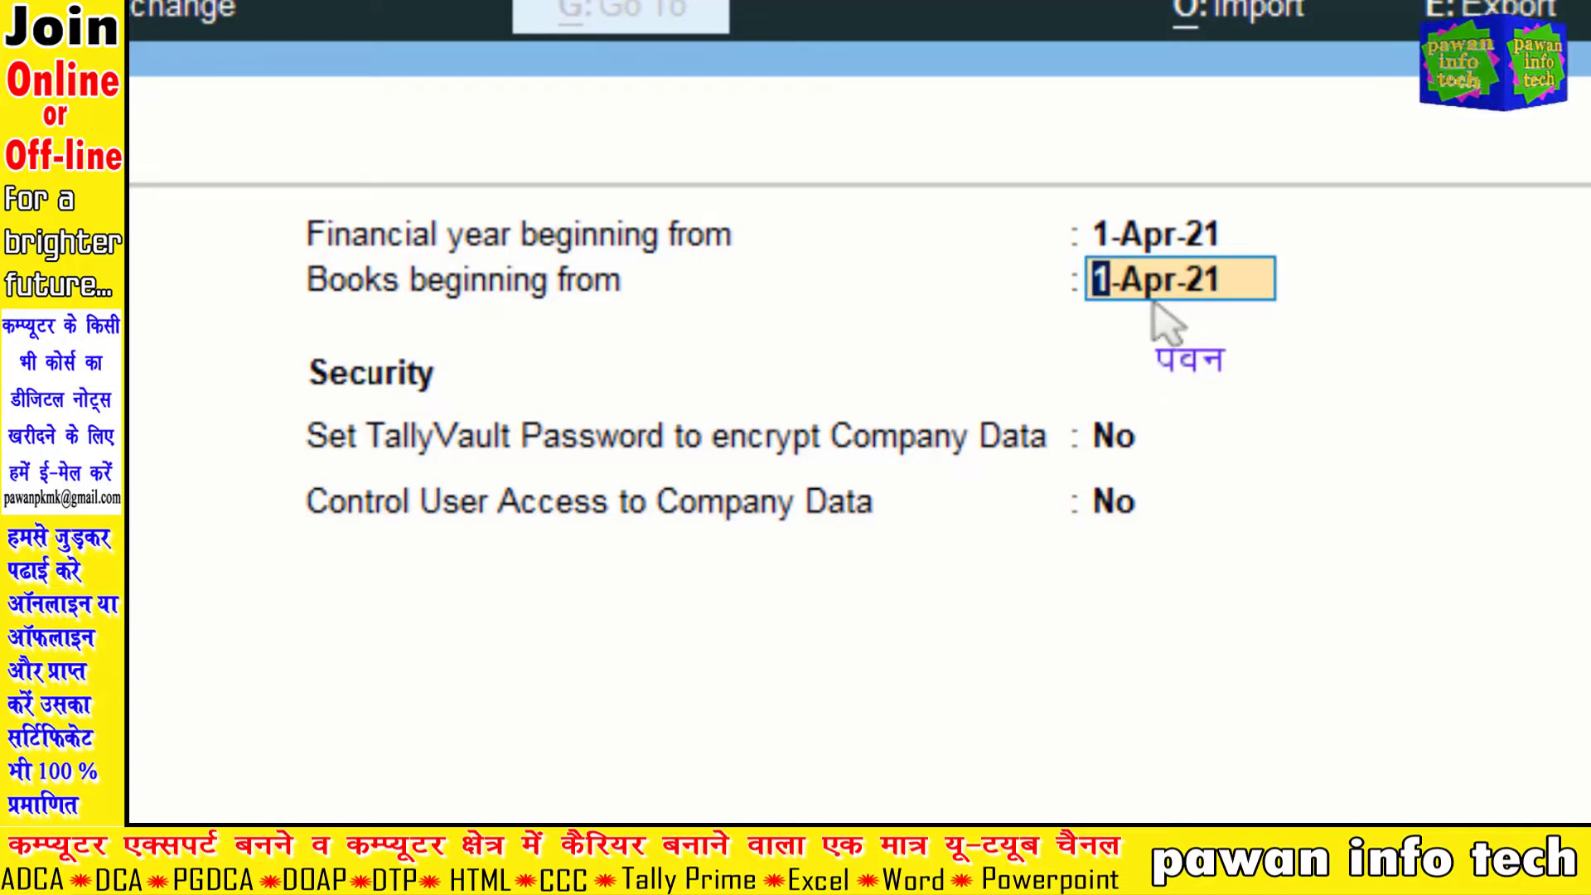
type("01/05/")
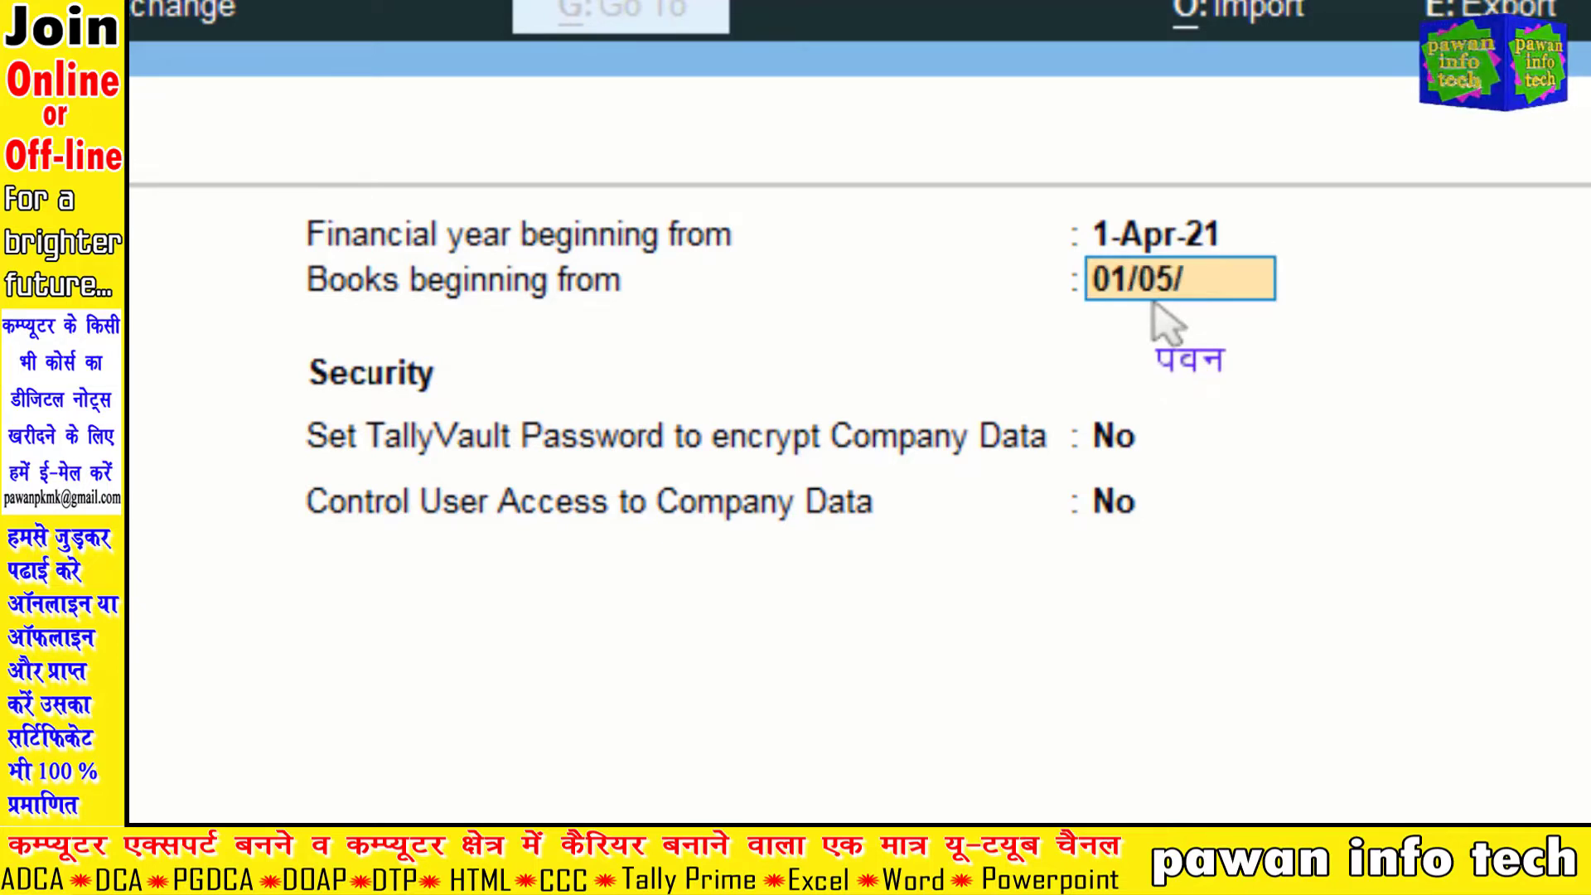
type("2021")
key("Return")
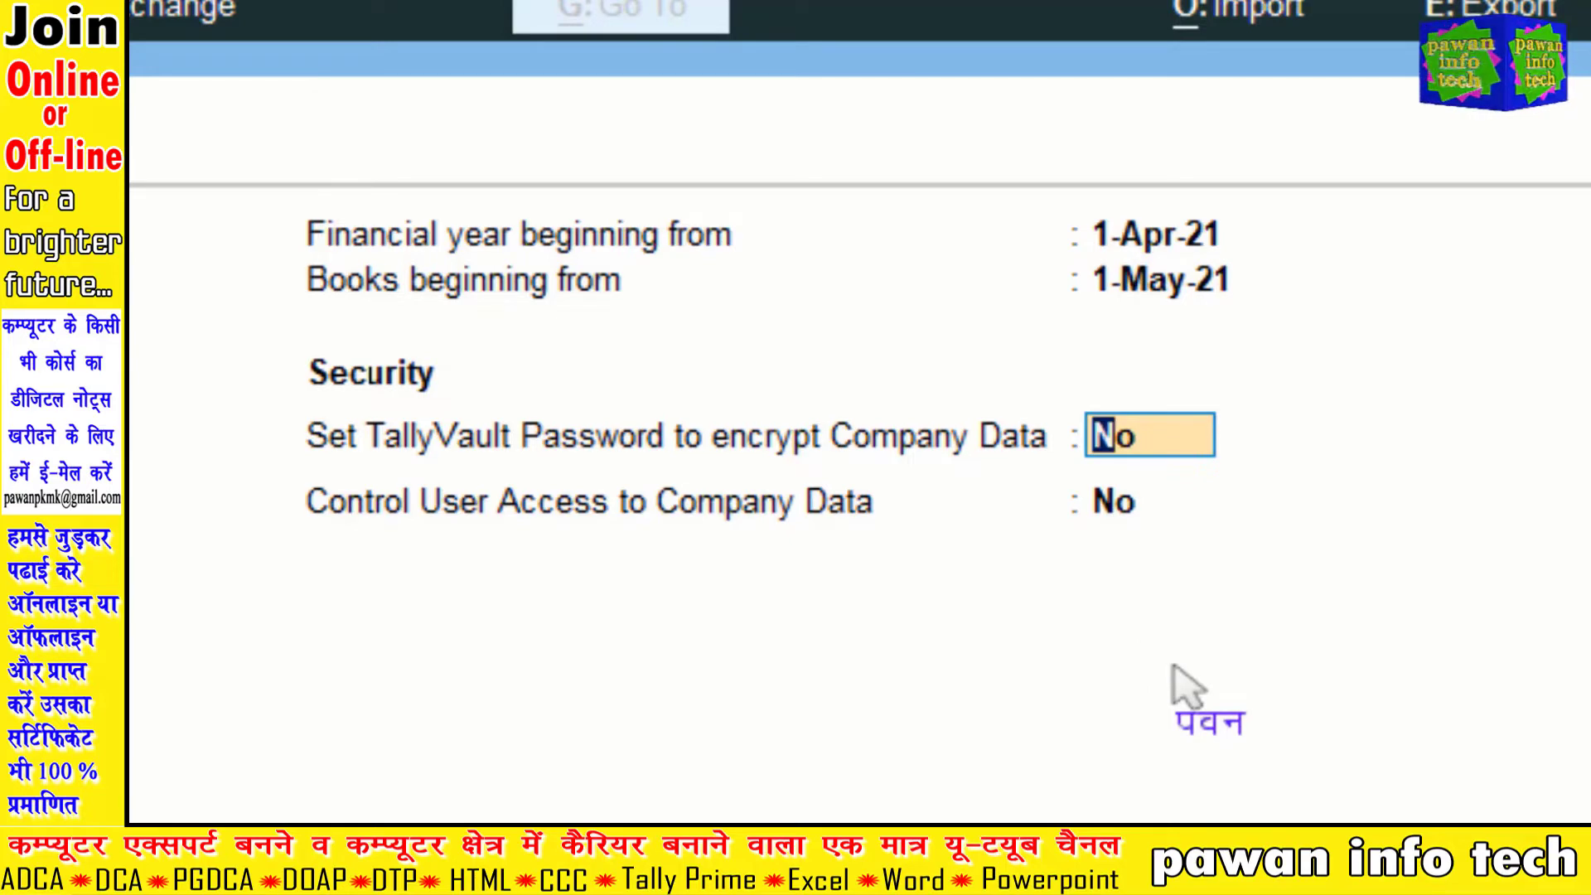
Step: Leave both TallyVault encryption and Control User Access set to No
key("Return")
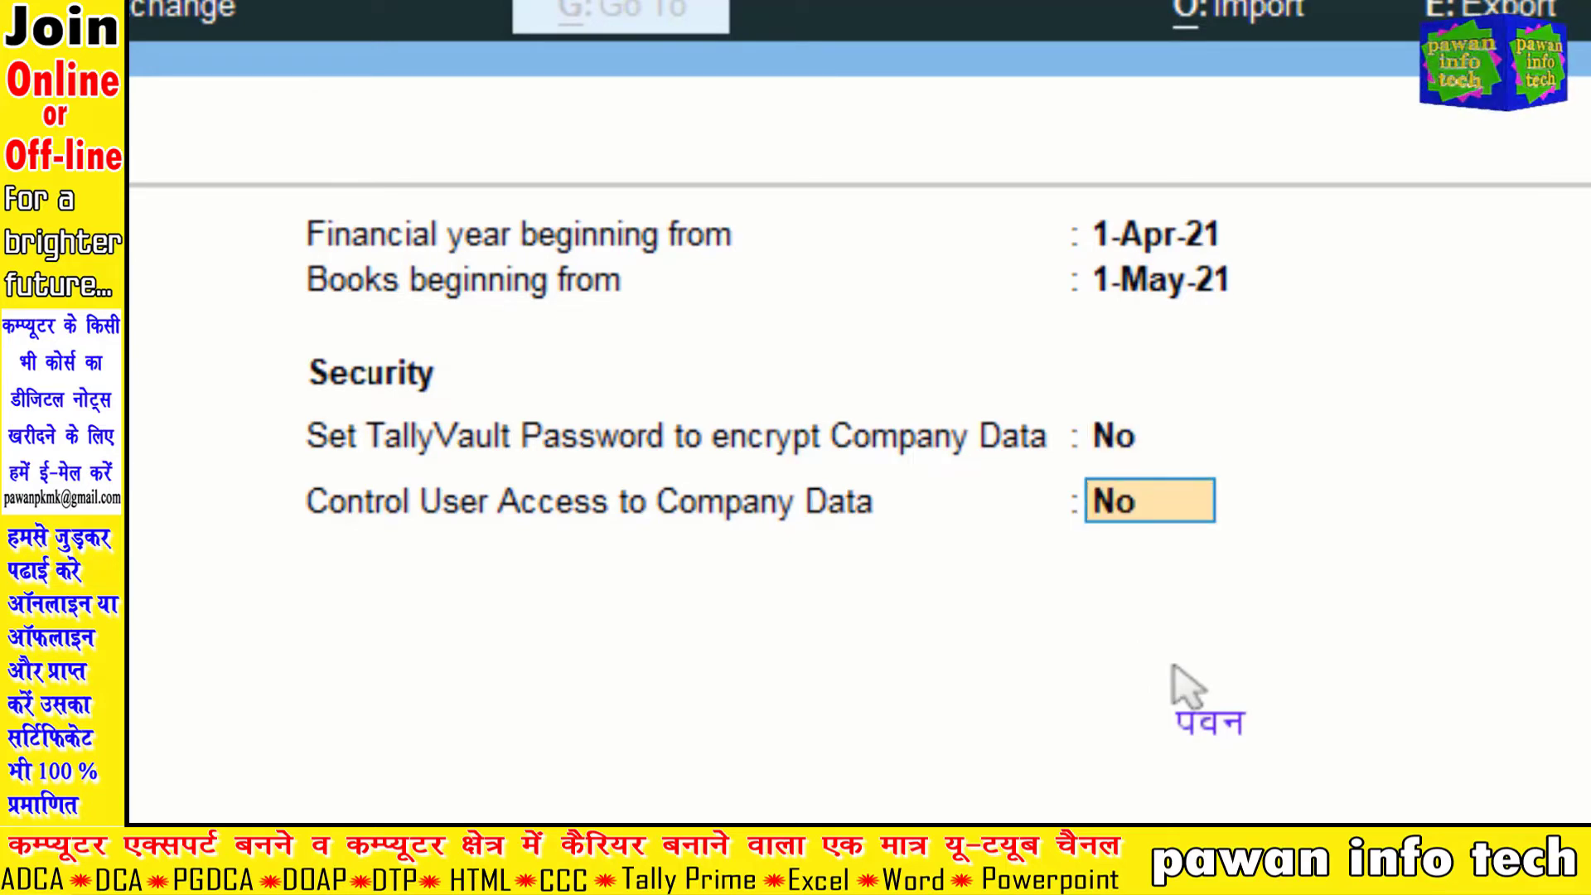
key("Return")
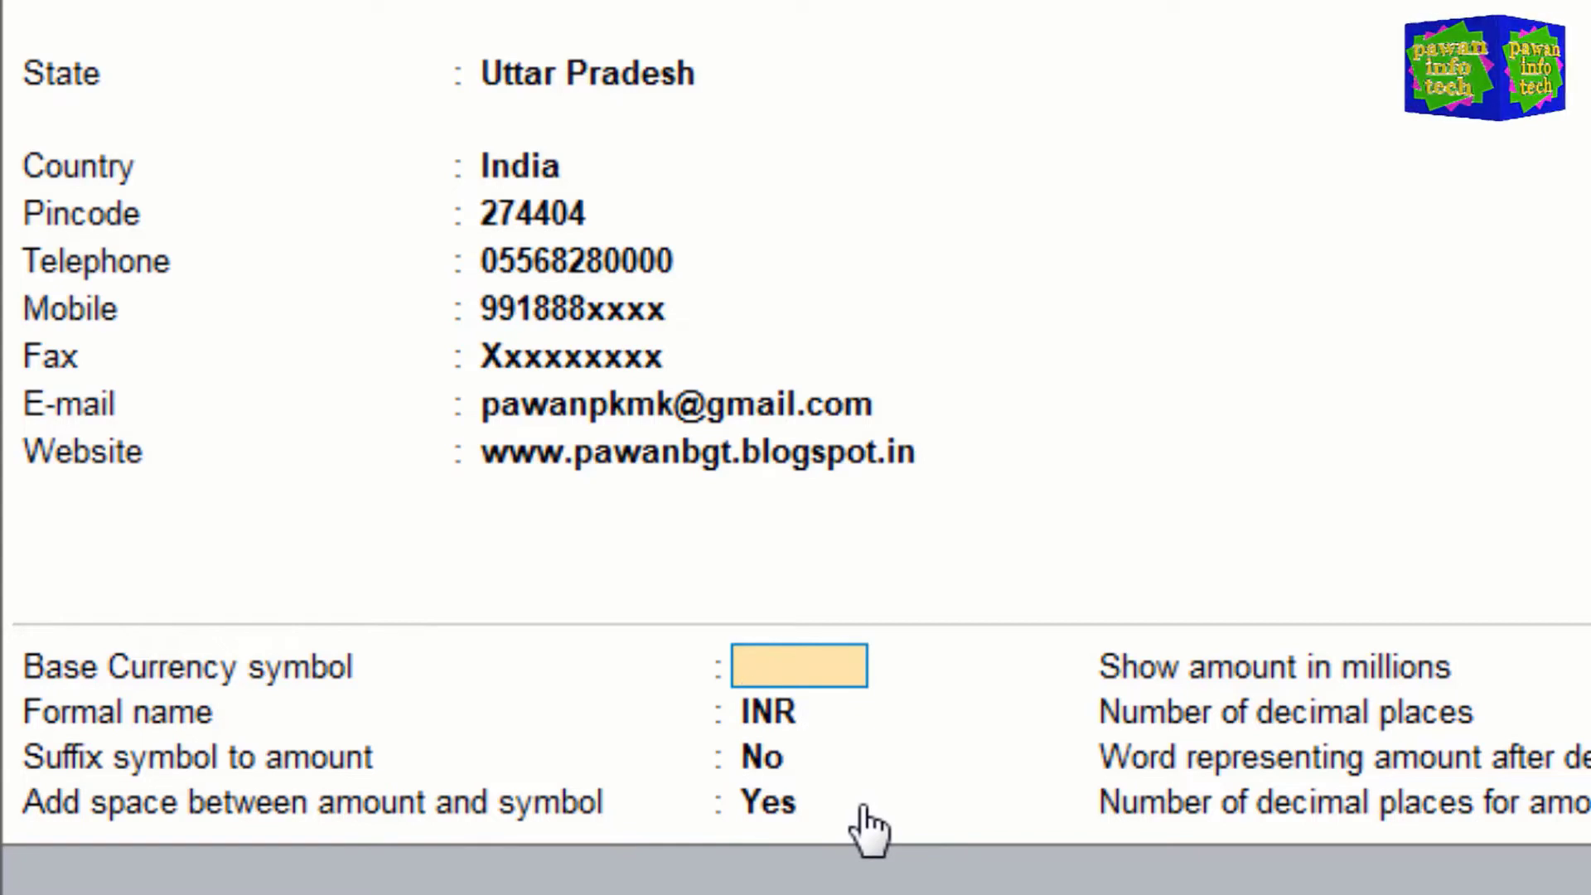
Step: Enter the ₹ sign (Ctrl+4) as the base currency symbol
key("ctrl+4")
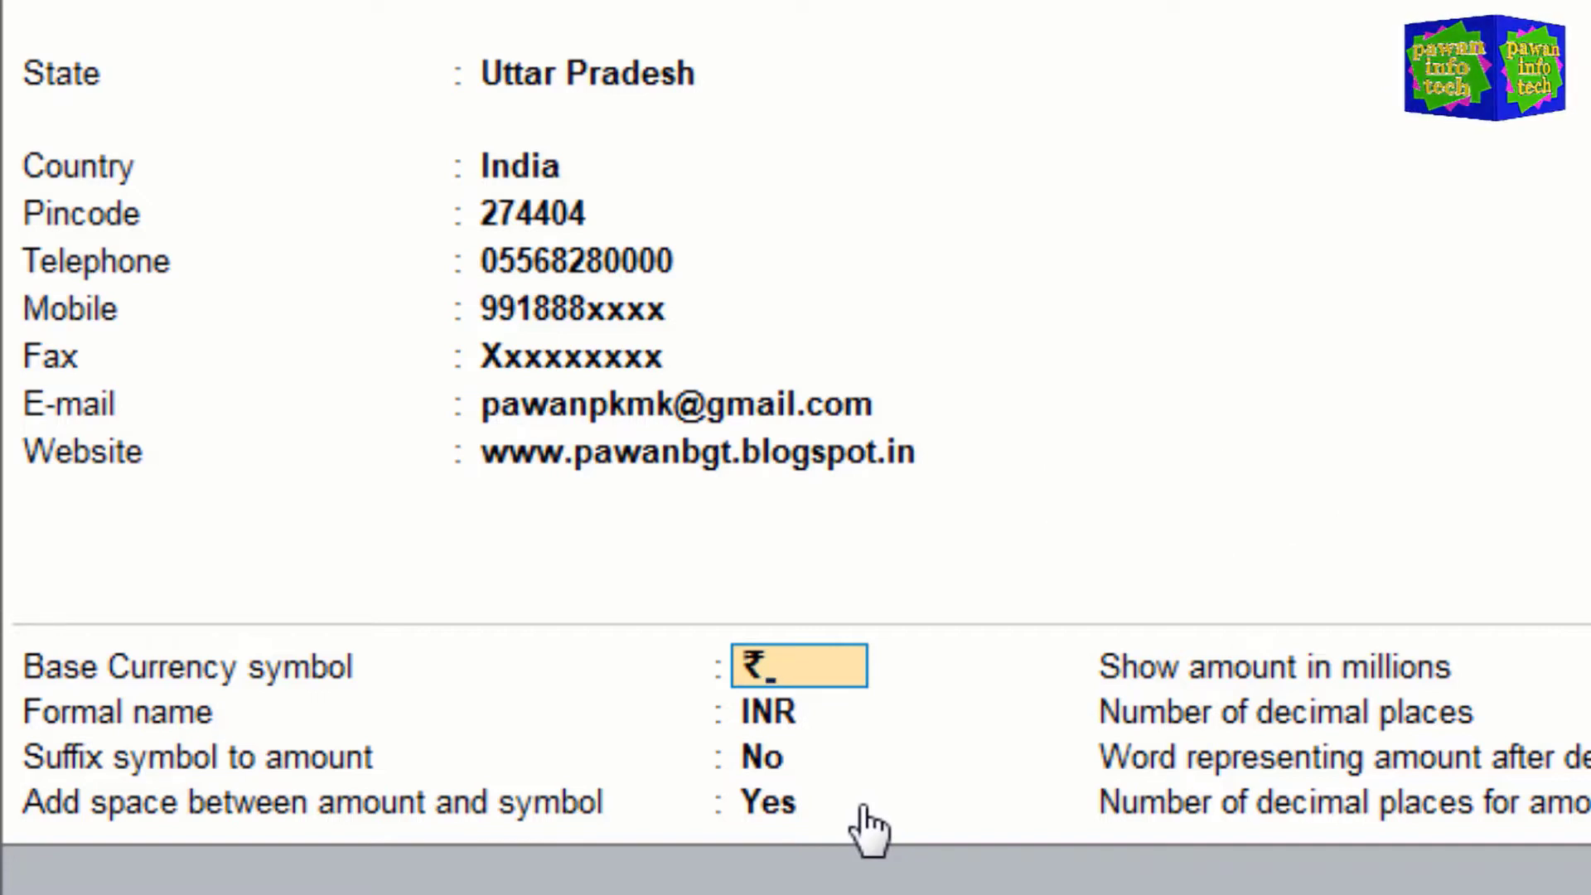
key("Return")
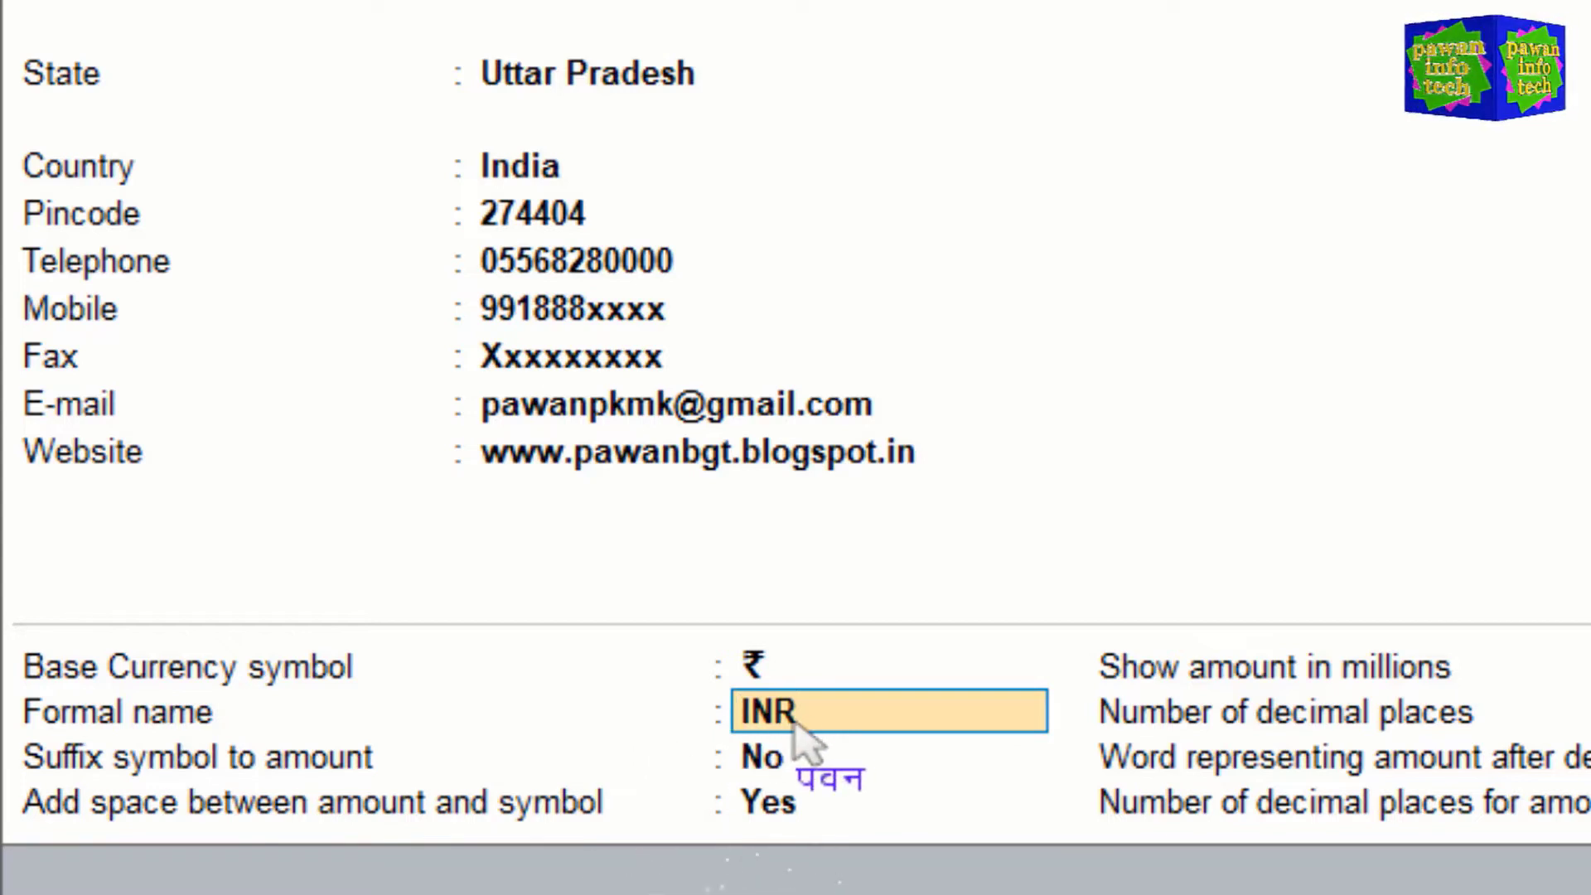
Step: Accept INR as the currency's formal name
key("Return")
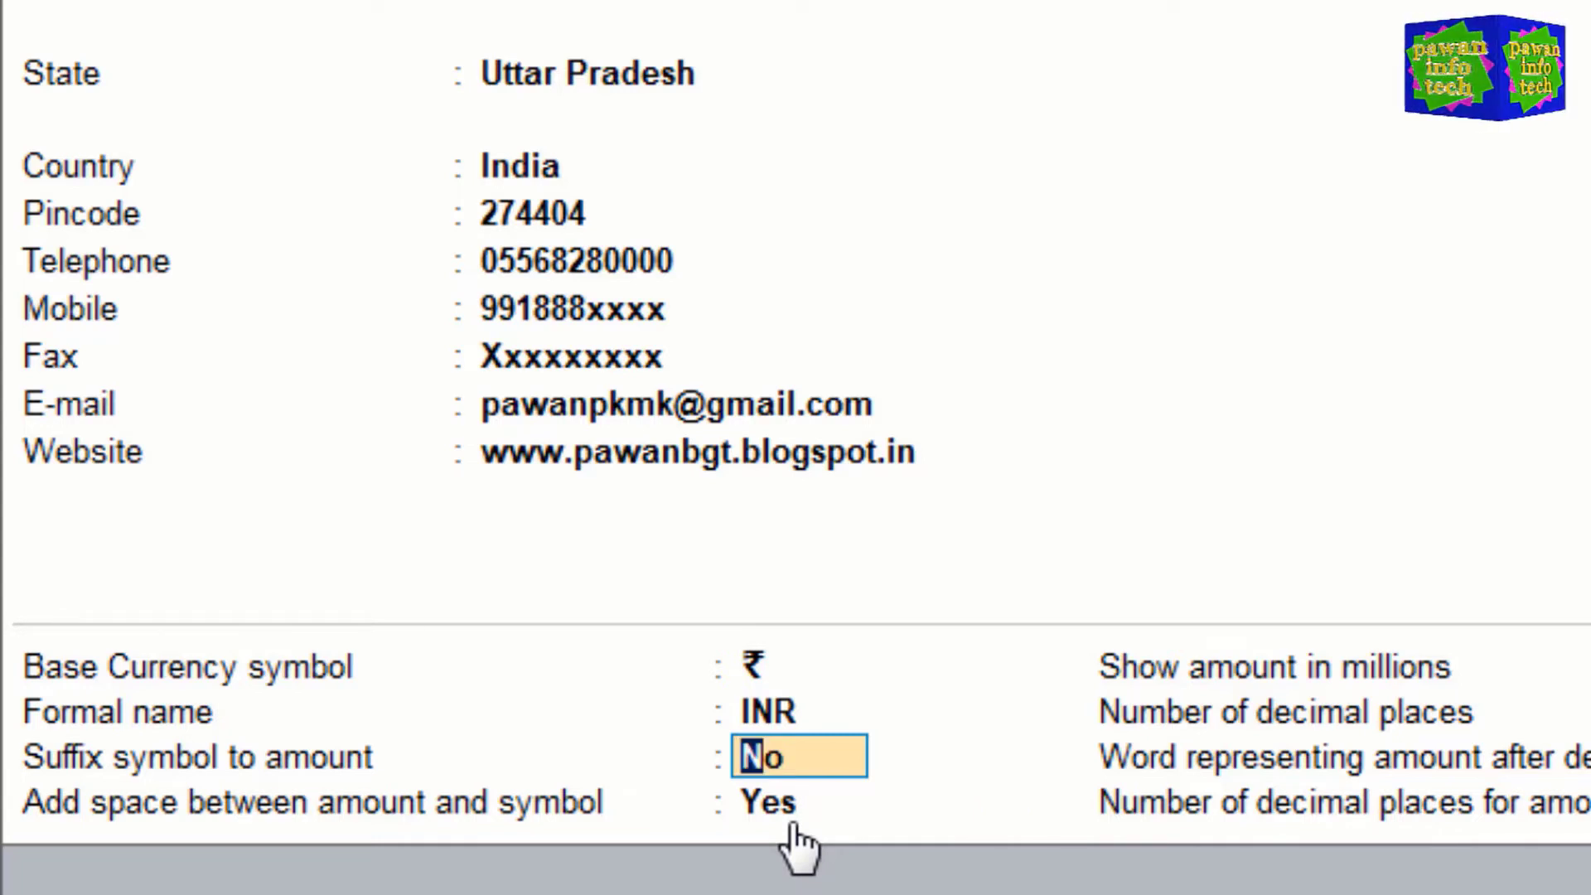
Step: Leave Suffix symbol to amount at No and set Add space between amount and symbol to No
key("Return")
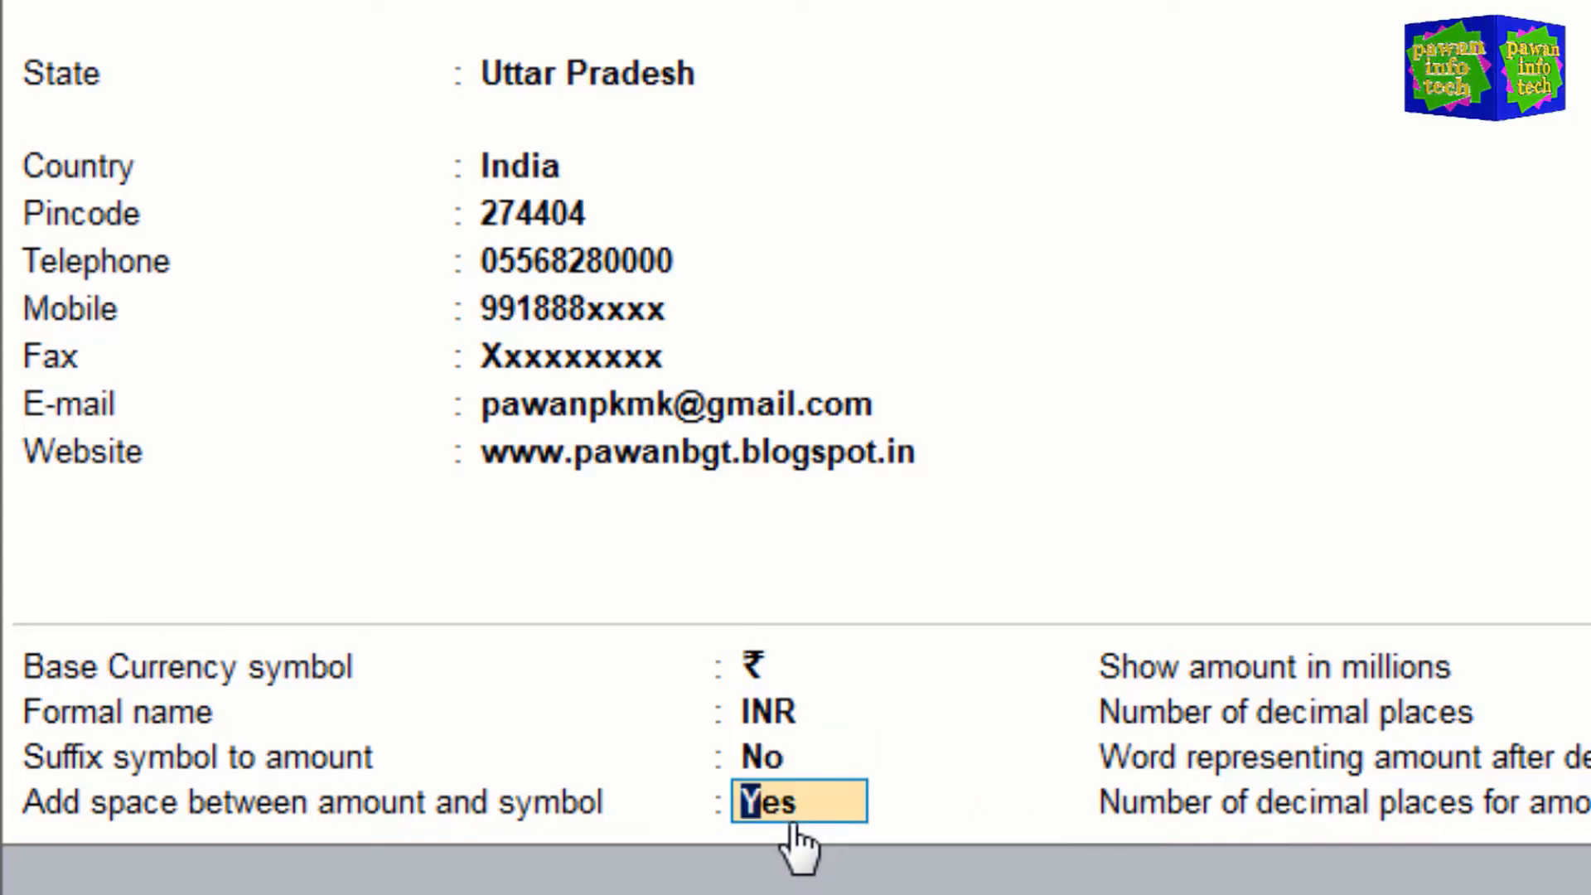
type("n")
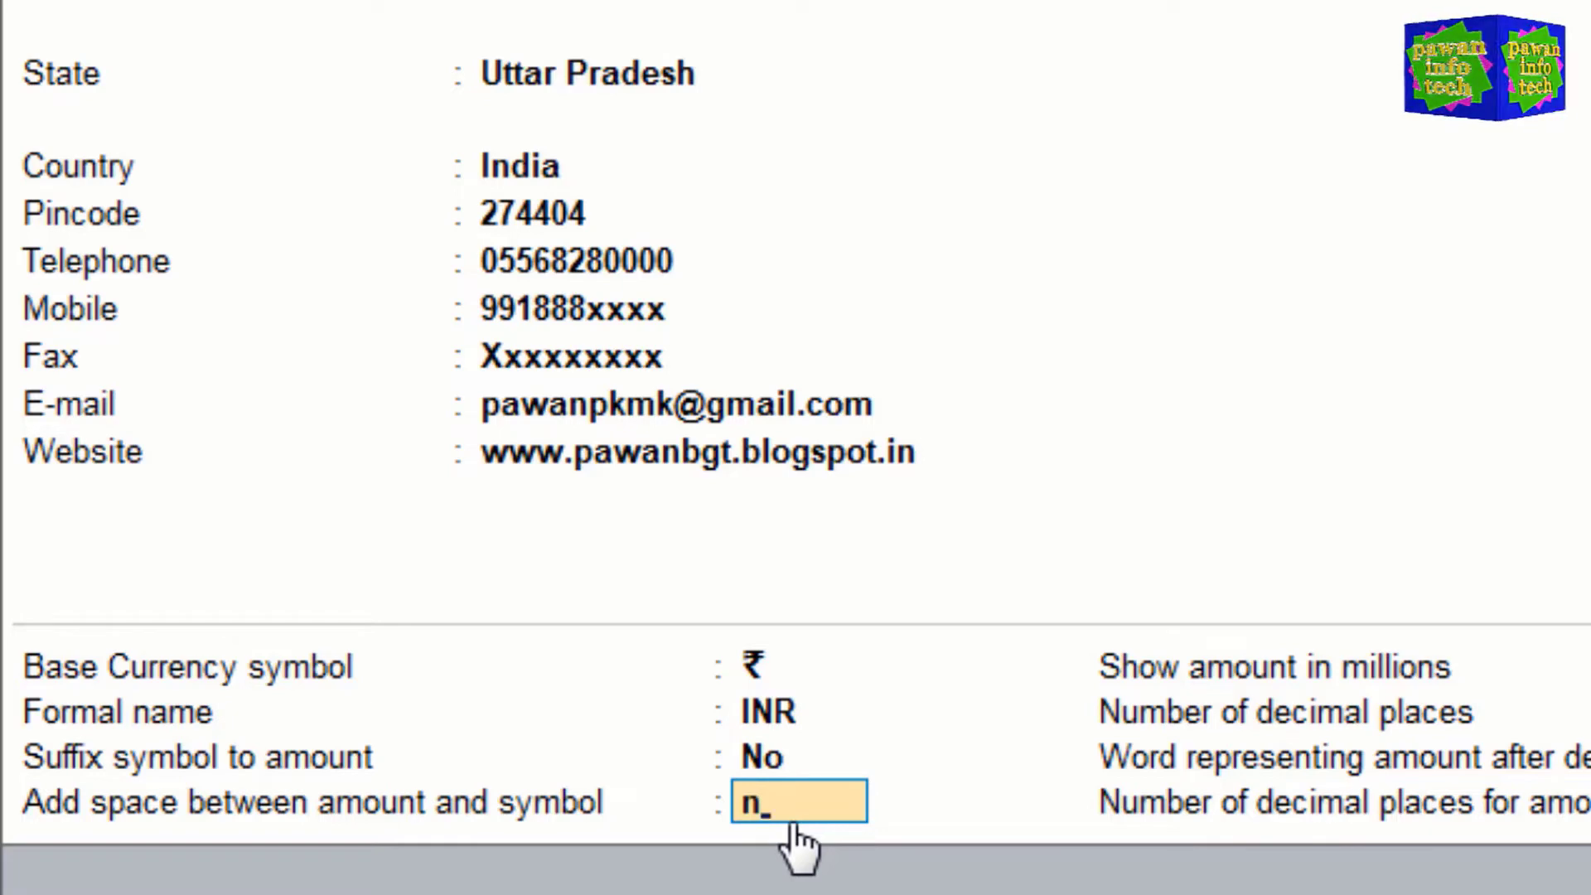
key("Return")
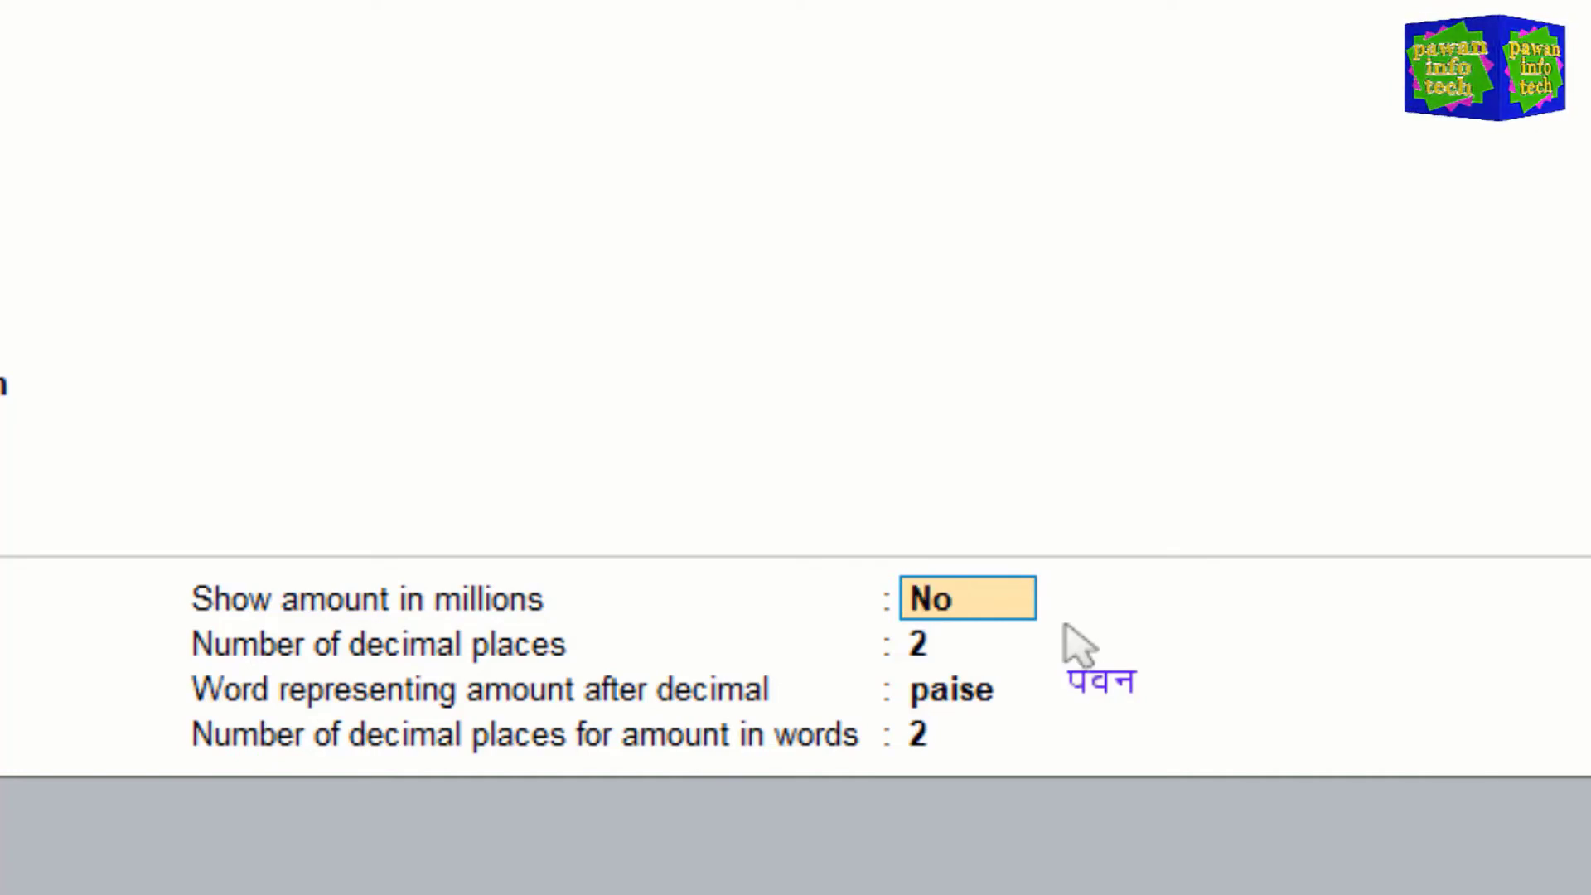
Step: Keep Show amount in millions at No, 2 decimal places, and paise as the decimal word
key("Return")
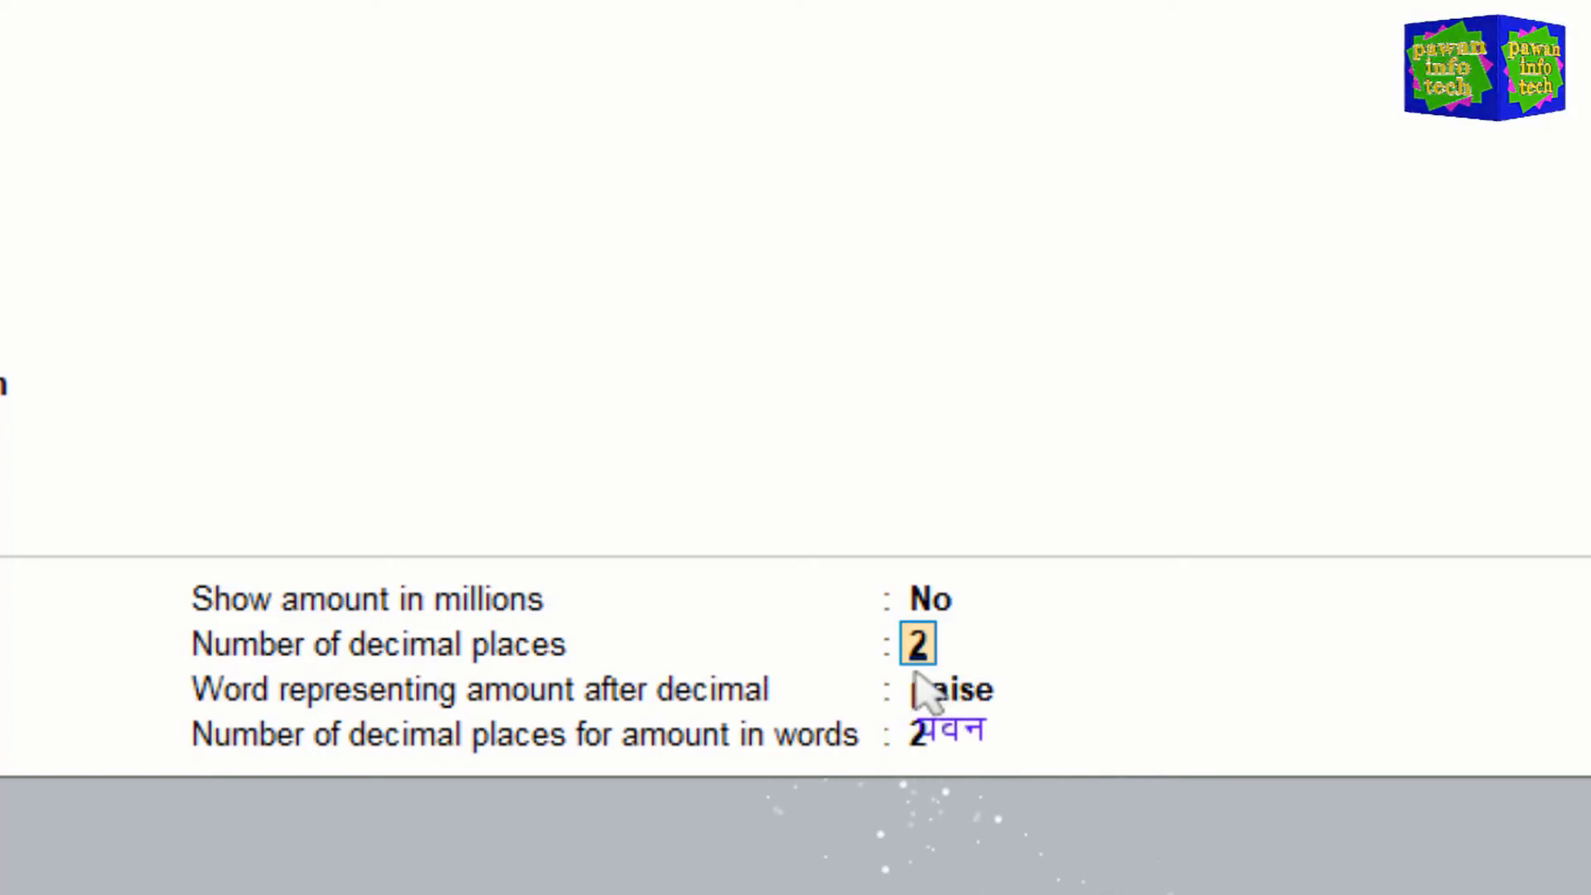
key("Return")
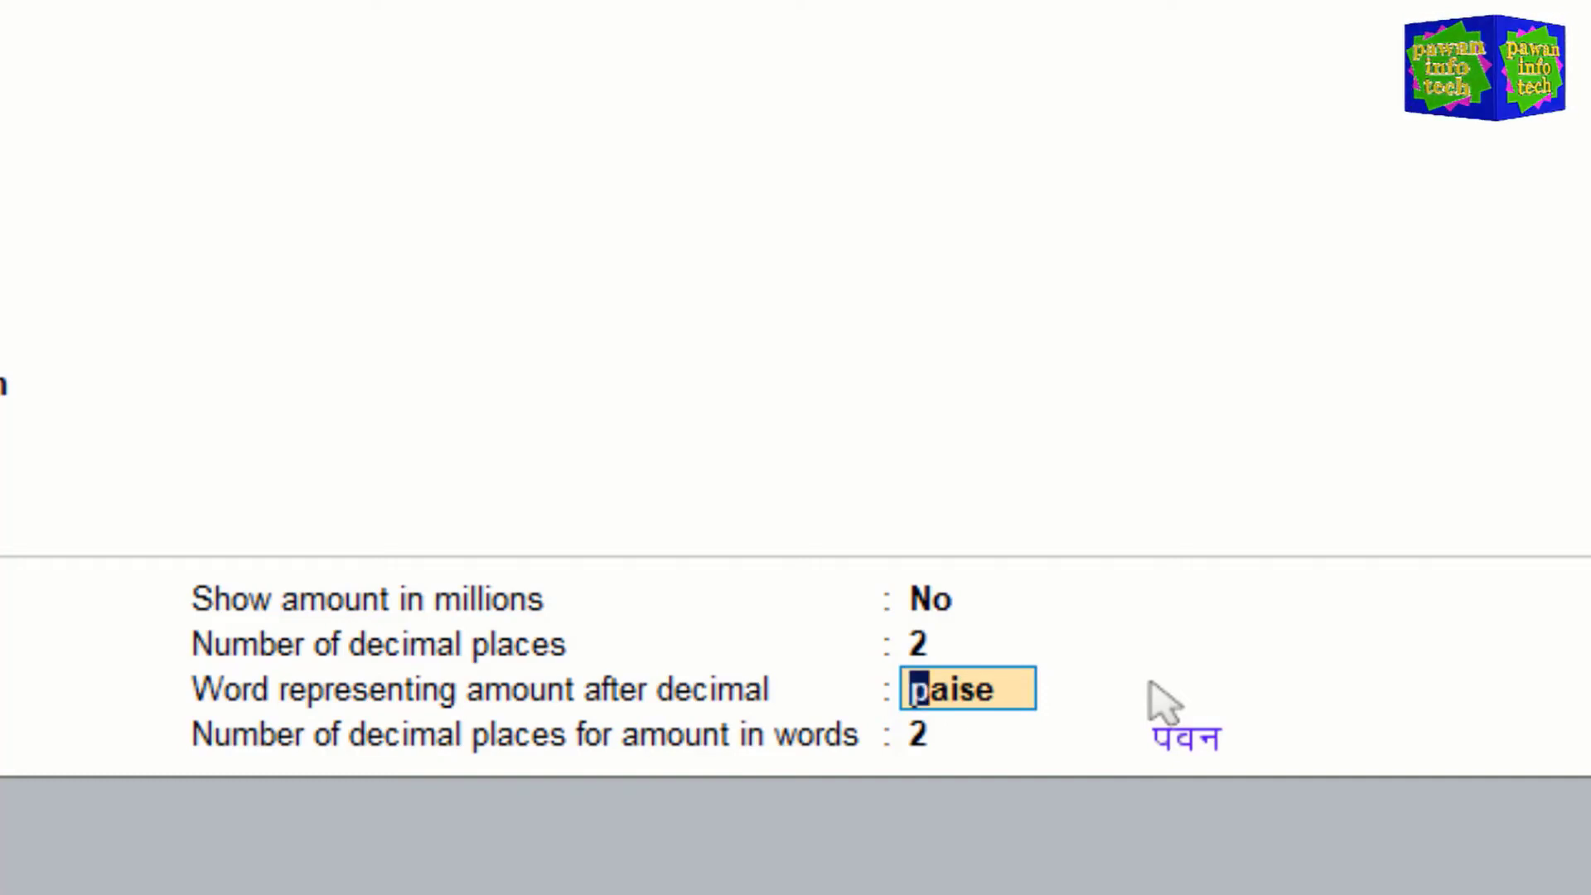
key("Return")
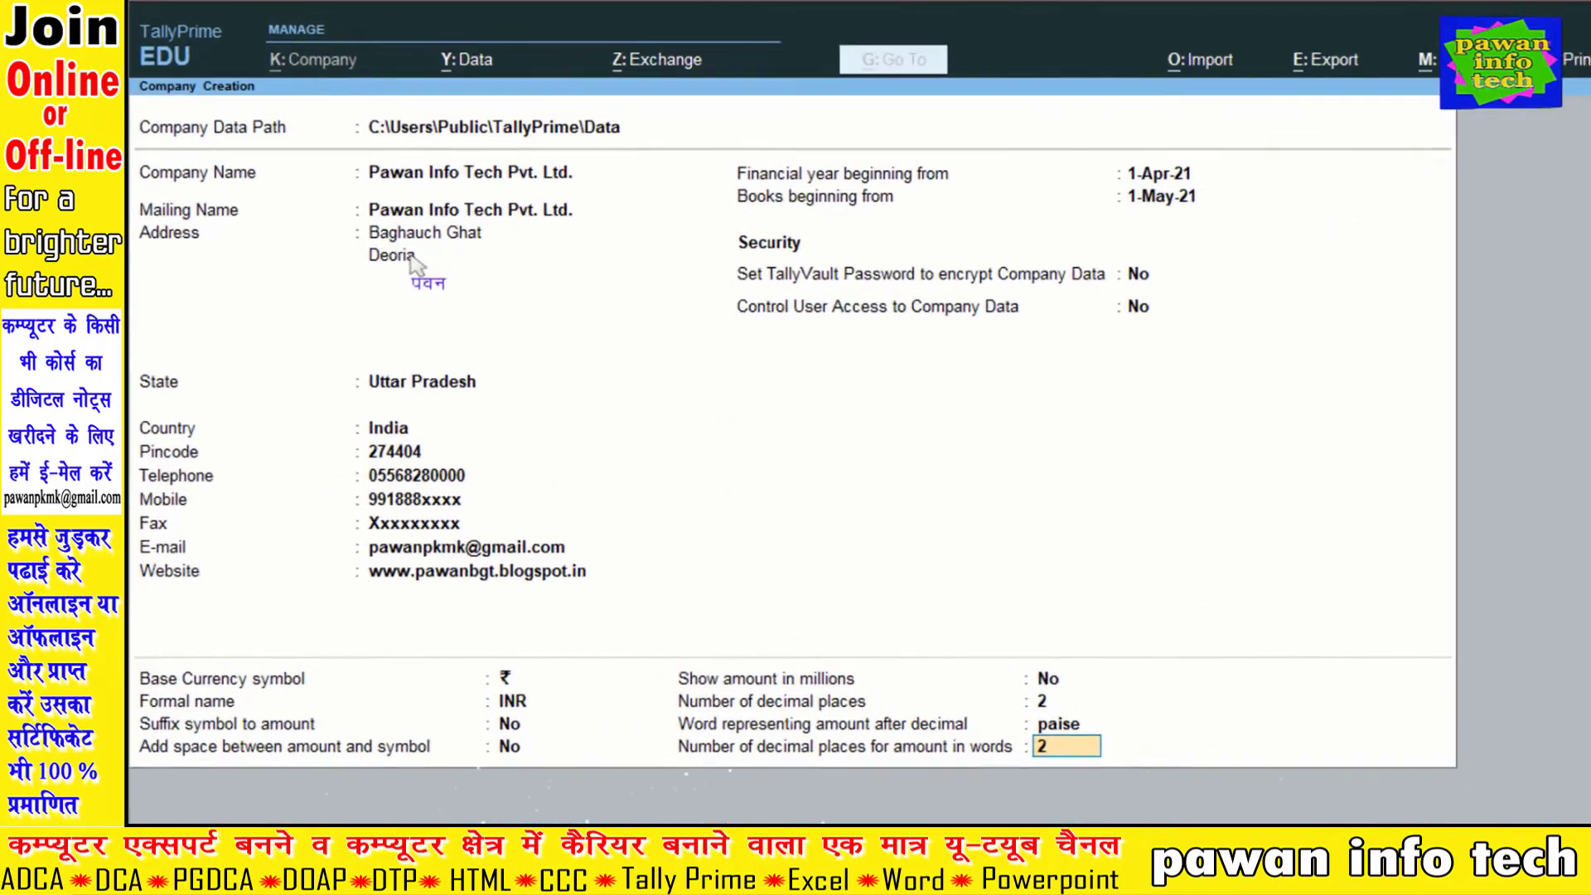
Step: Add a third line to the company's address
left_click(370, 220)
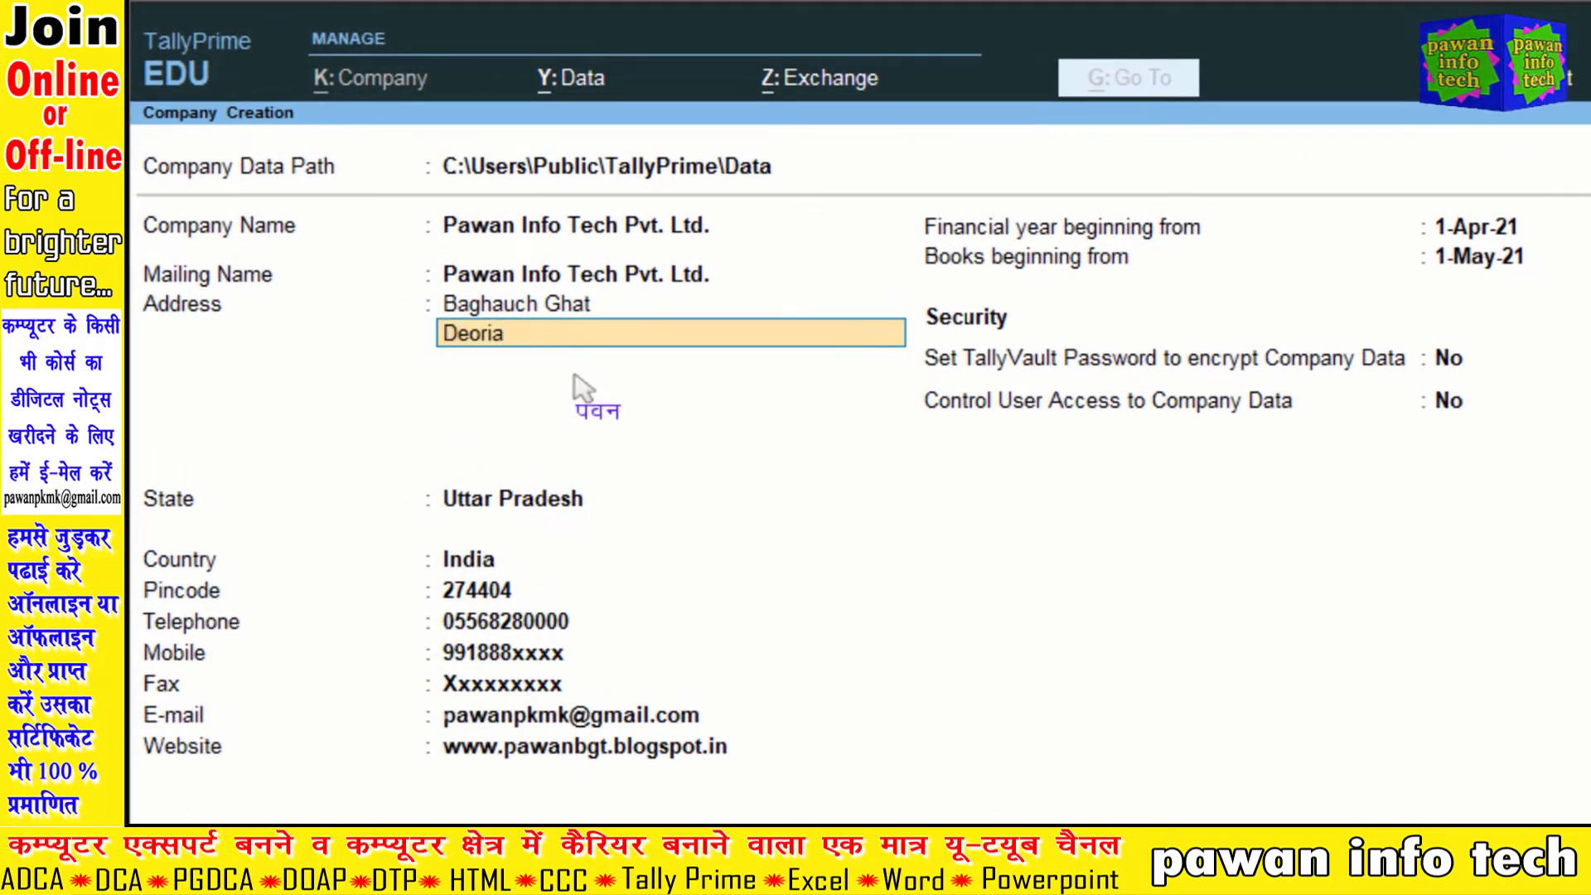
key("Return")
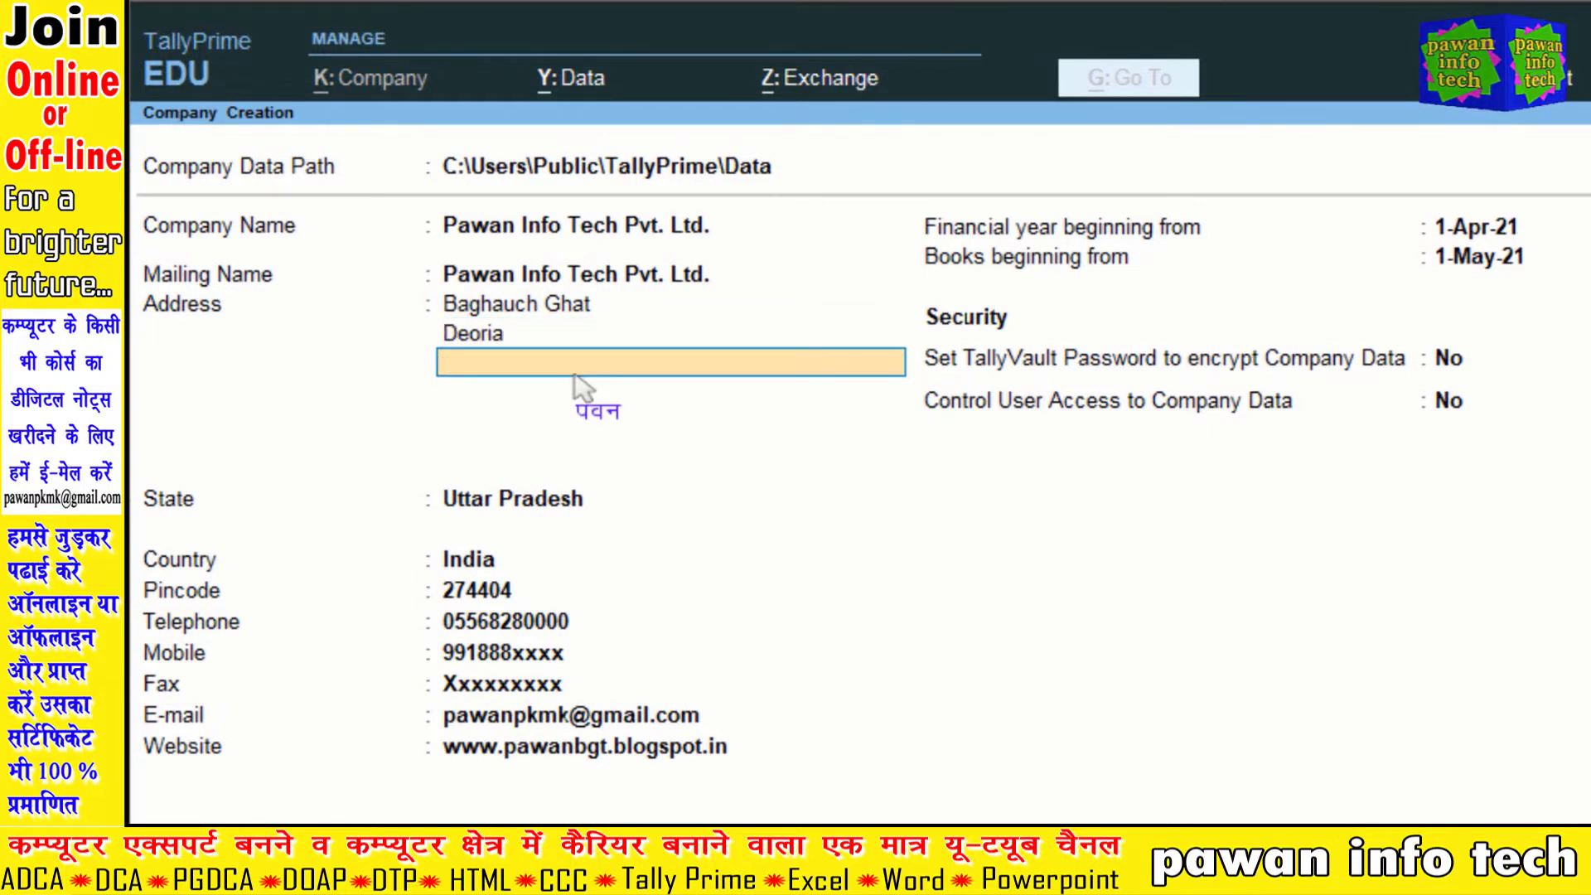
type("Pa")
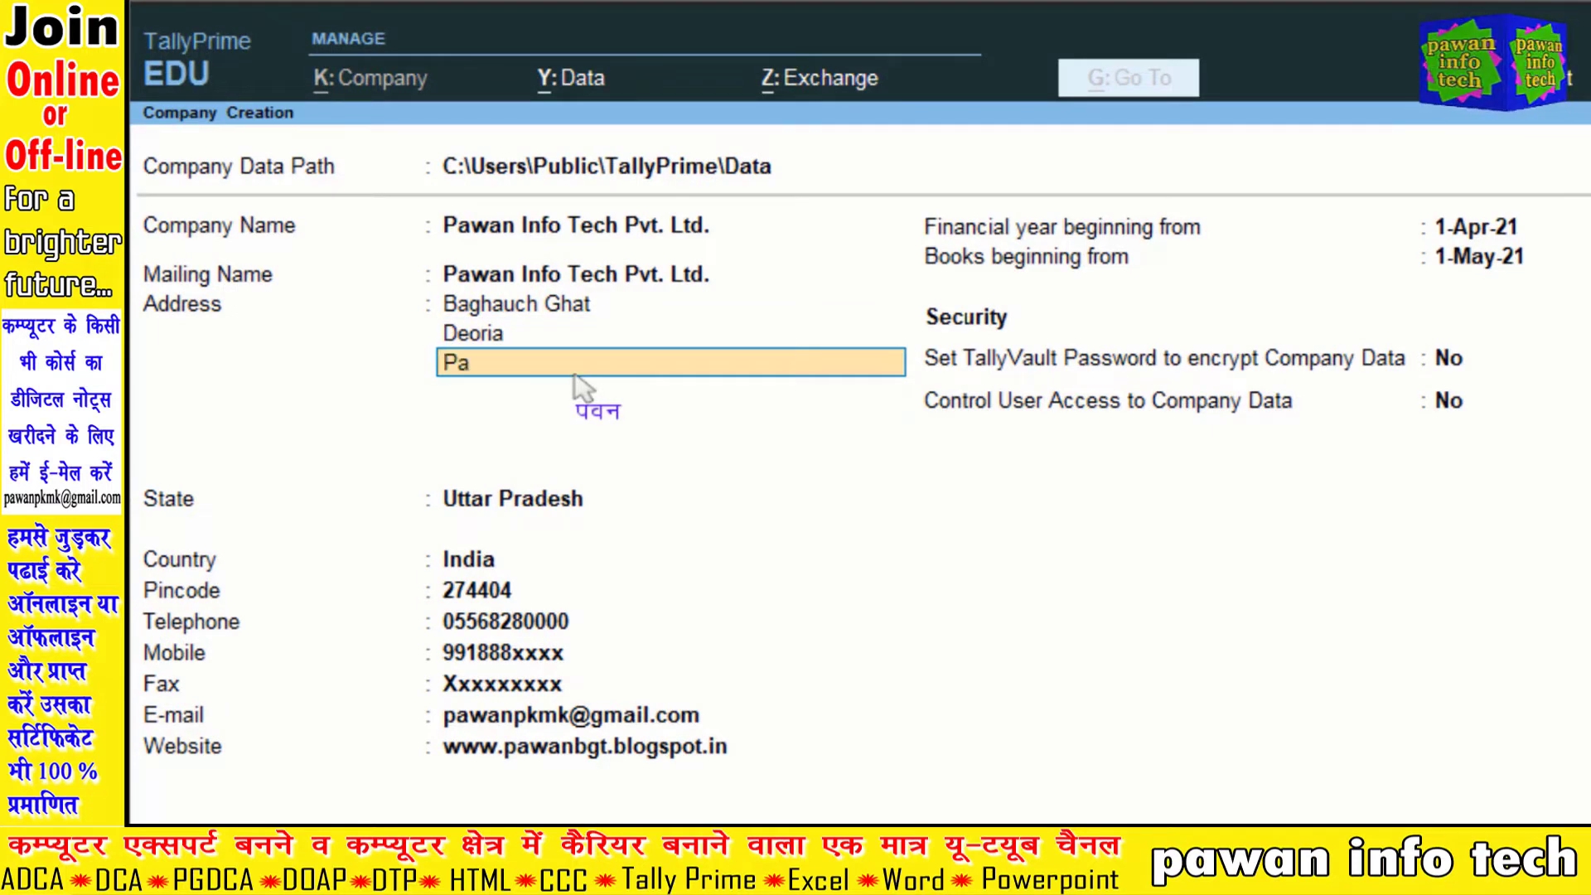
key("BackSpace")
key("BackSpace")
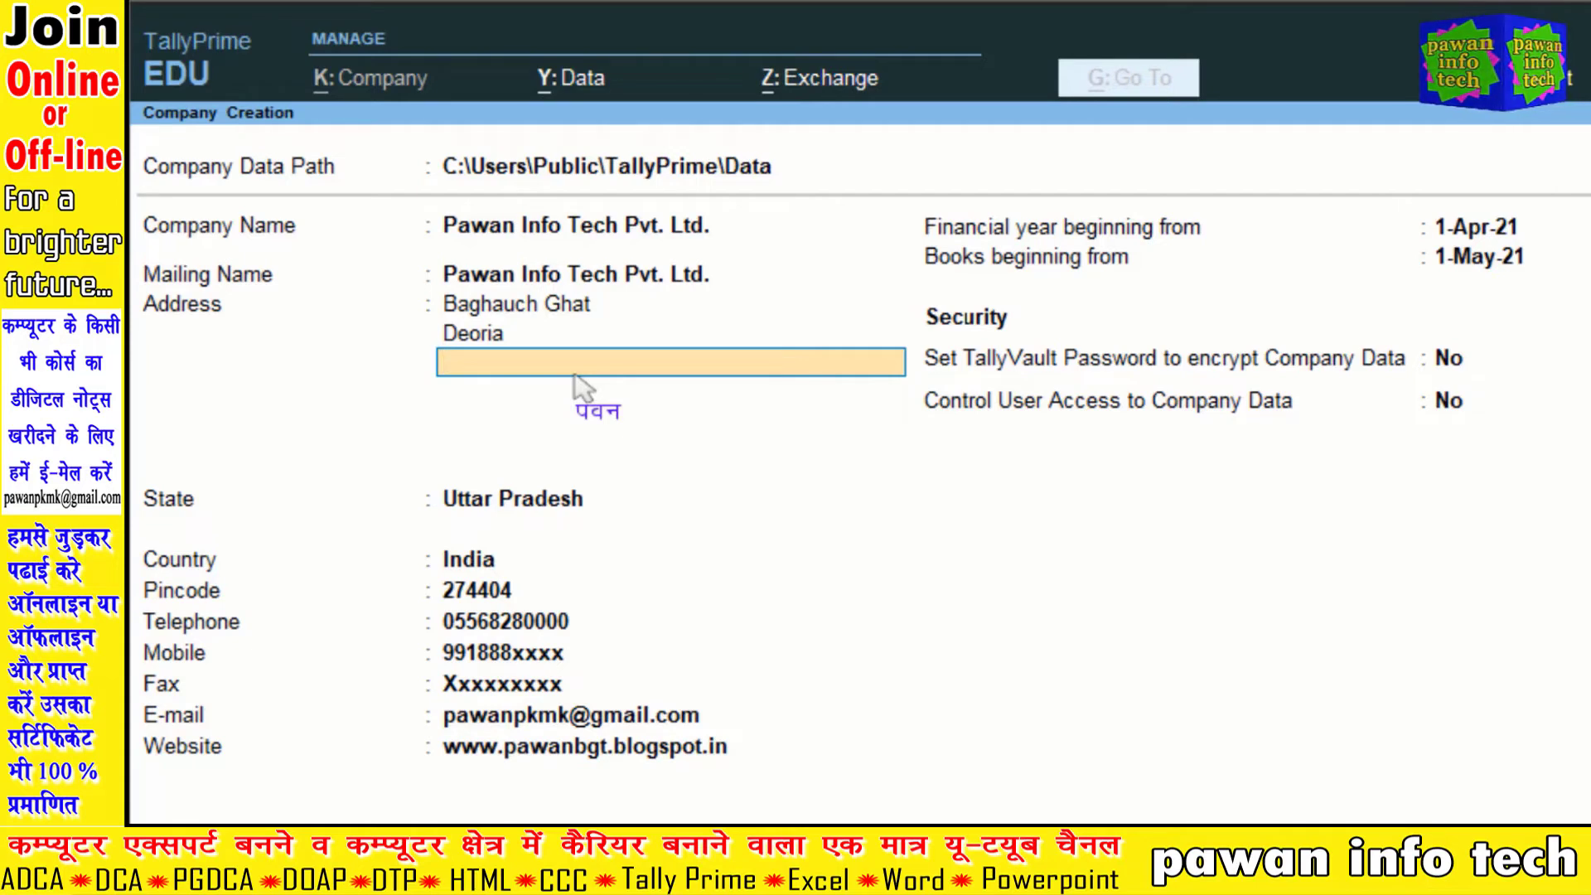
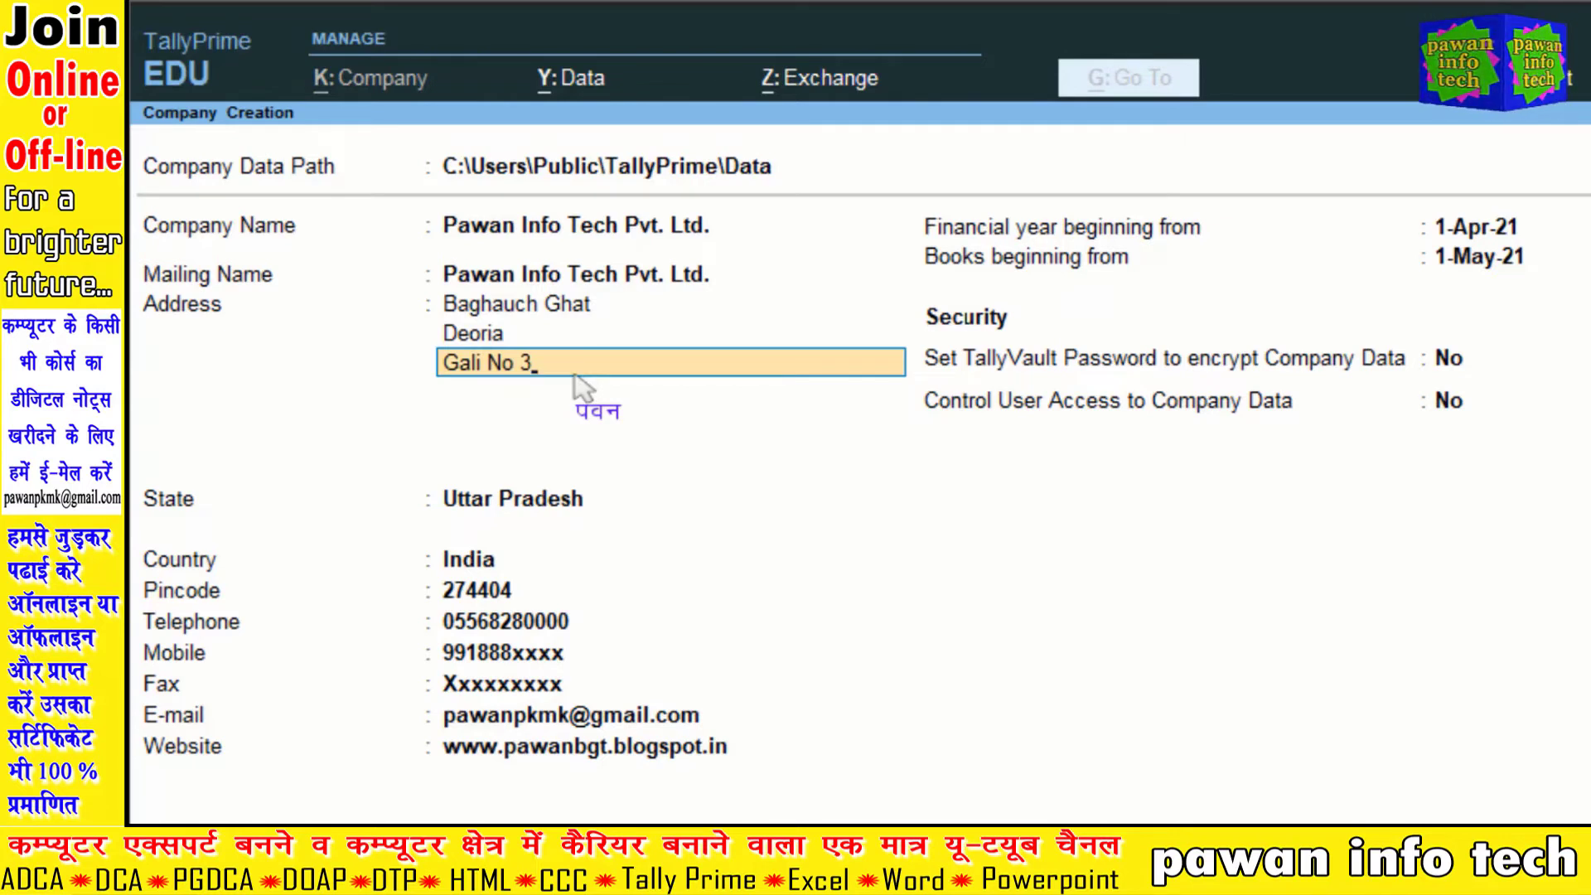
key("Return")
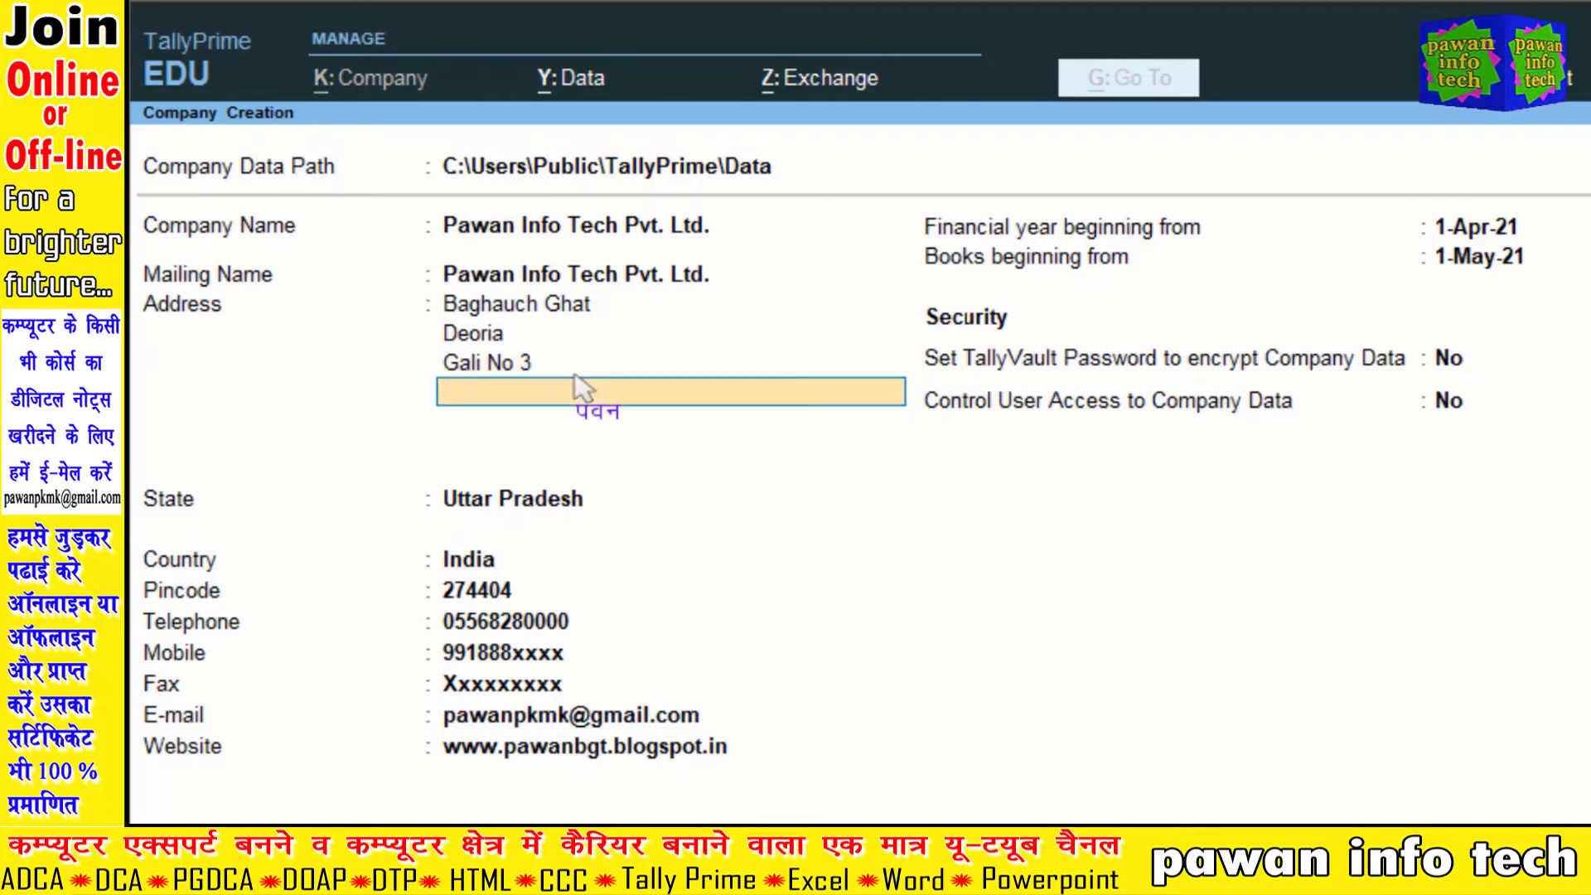
Step: Fill the Telephone field with a masked placeholder of X's
key("Return")
key("Return")
key("Return")
key("Return")
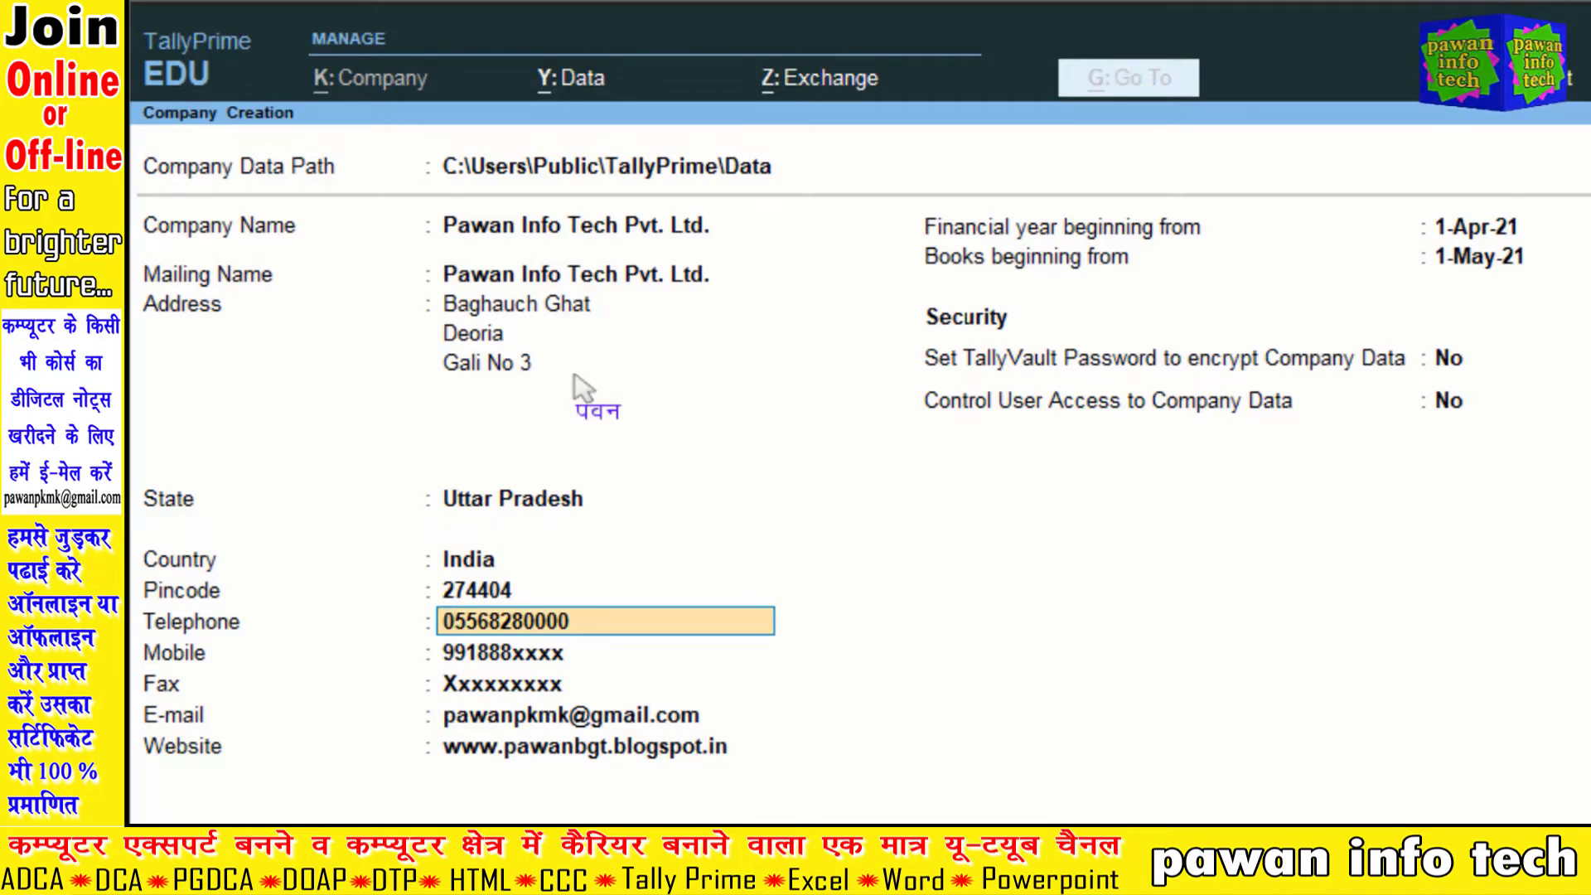
type("Xxxxxxxxx")
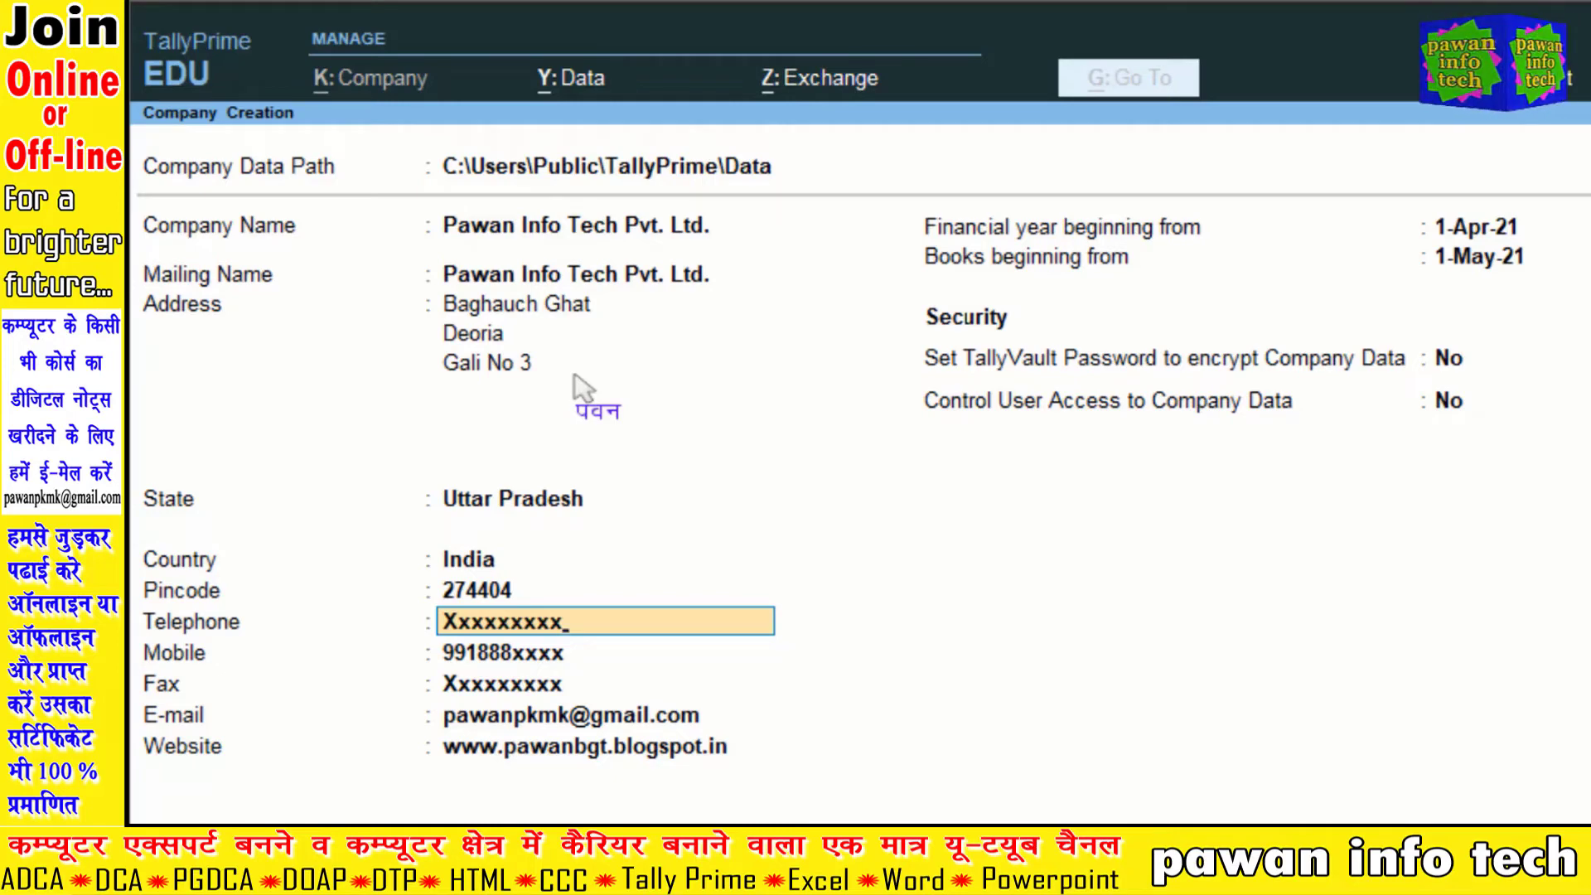
key("Return")
key("Return")
Step: Pass the remaining contact and currency fields to bring up the Accept prompt
key("Return")
key("Return")
key("Return")
key("Return")
key("Return")
key("Return")
key("Return")
key("Return")
key("Return")
key("Return")
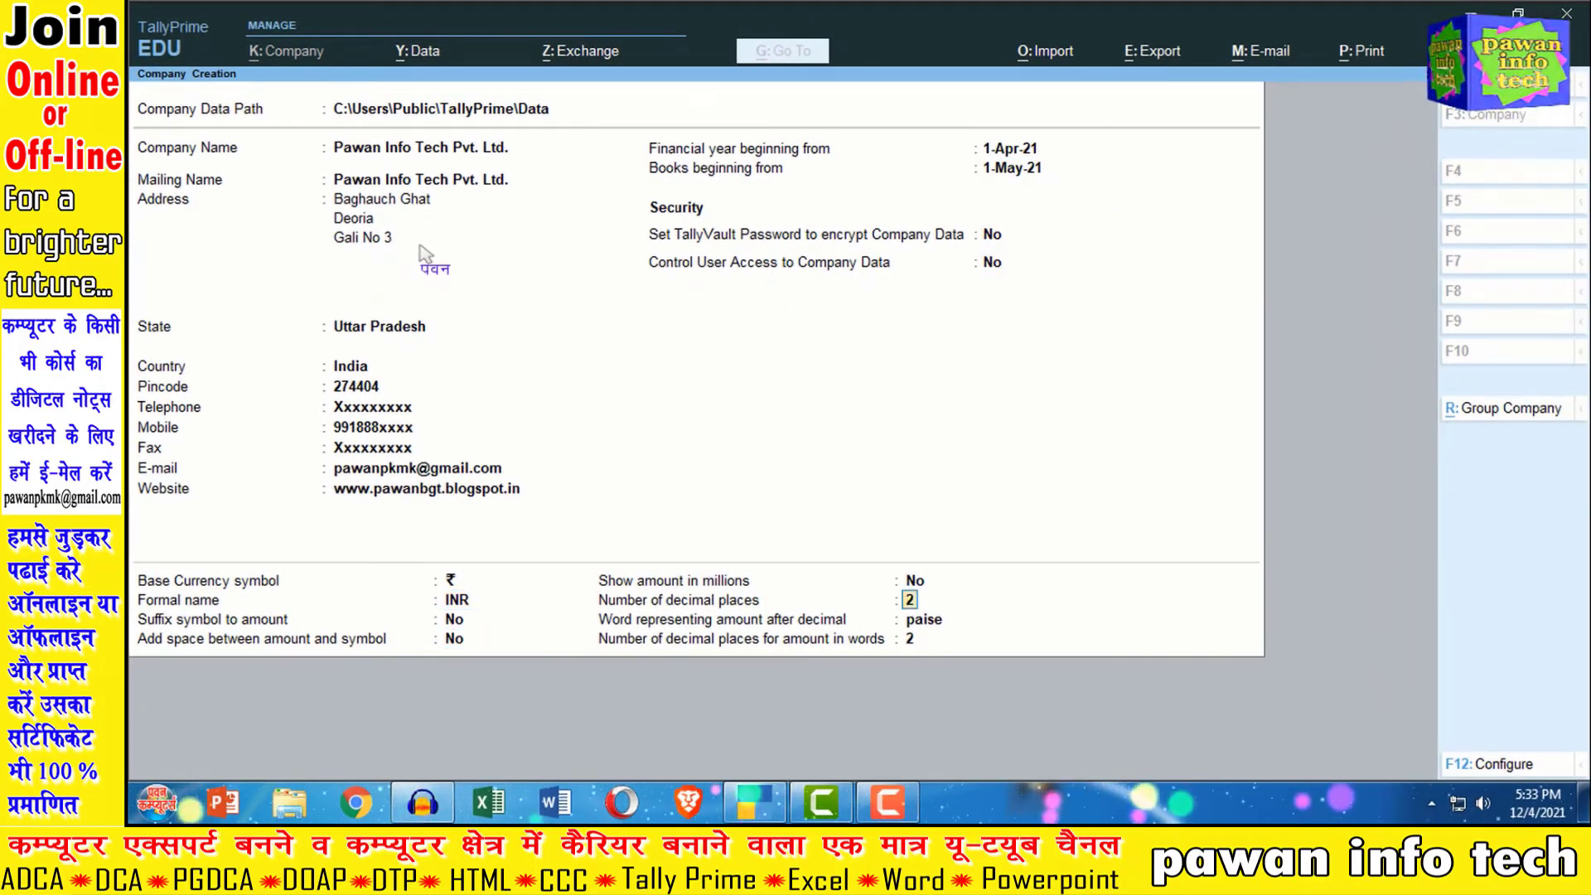
key("Return")
key("Return")
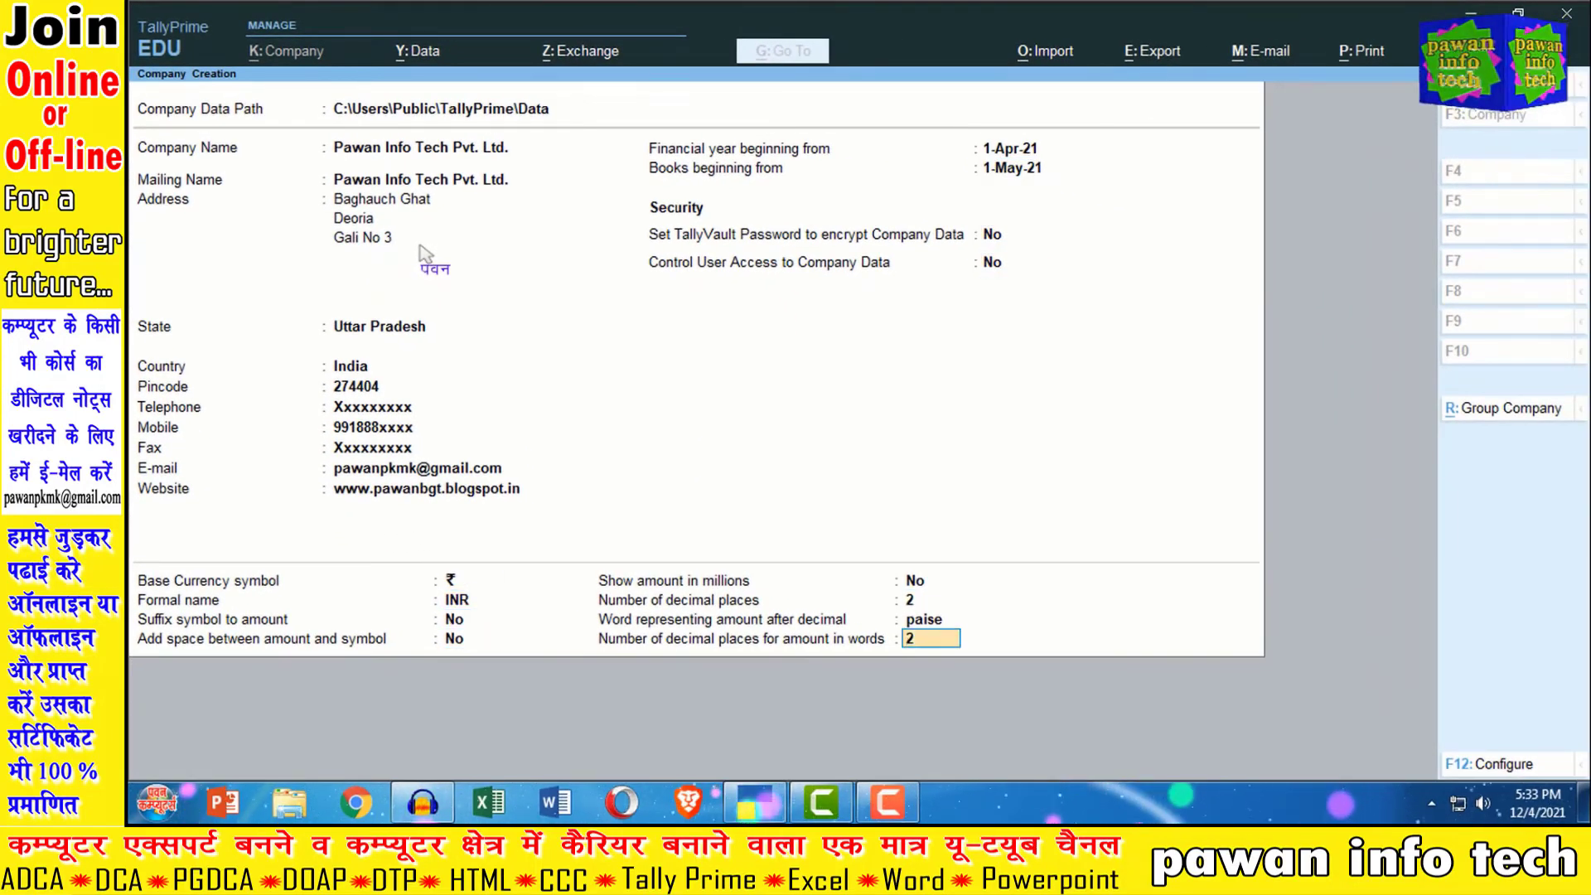
key("Return")
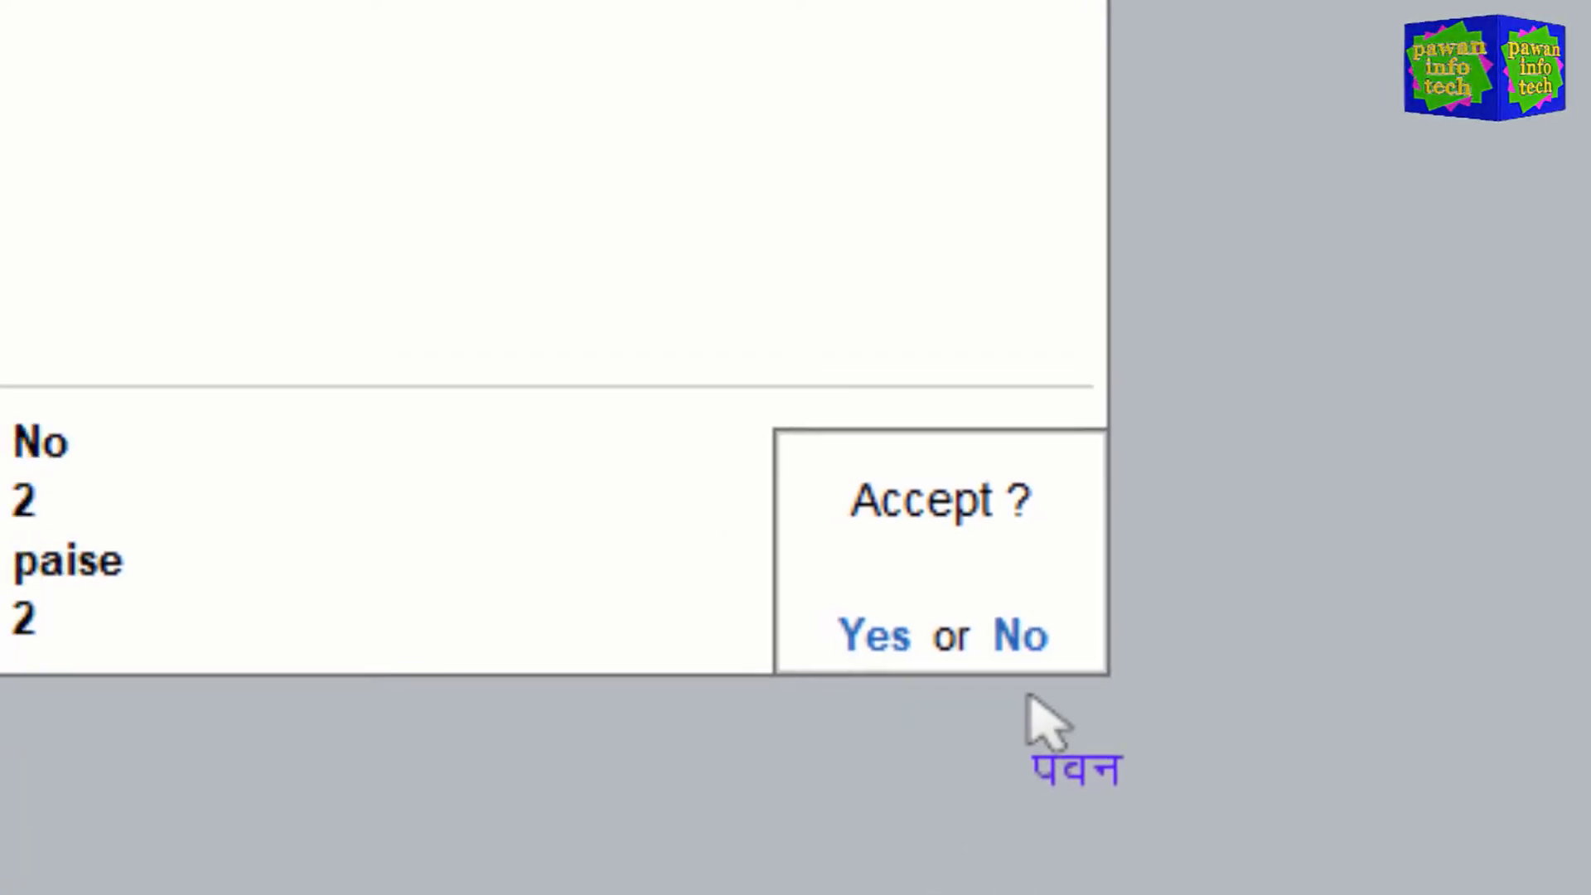
key("Return")
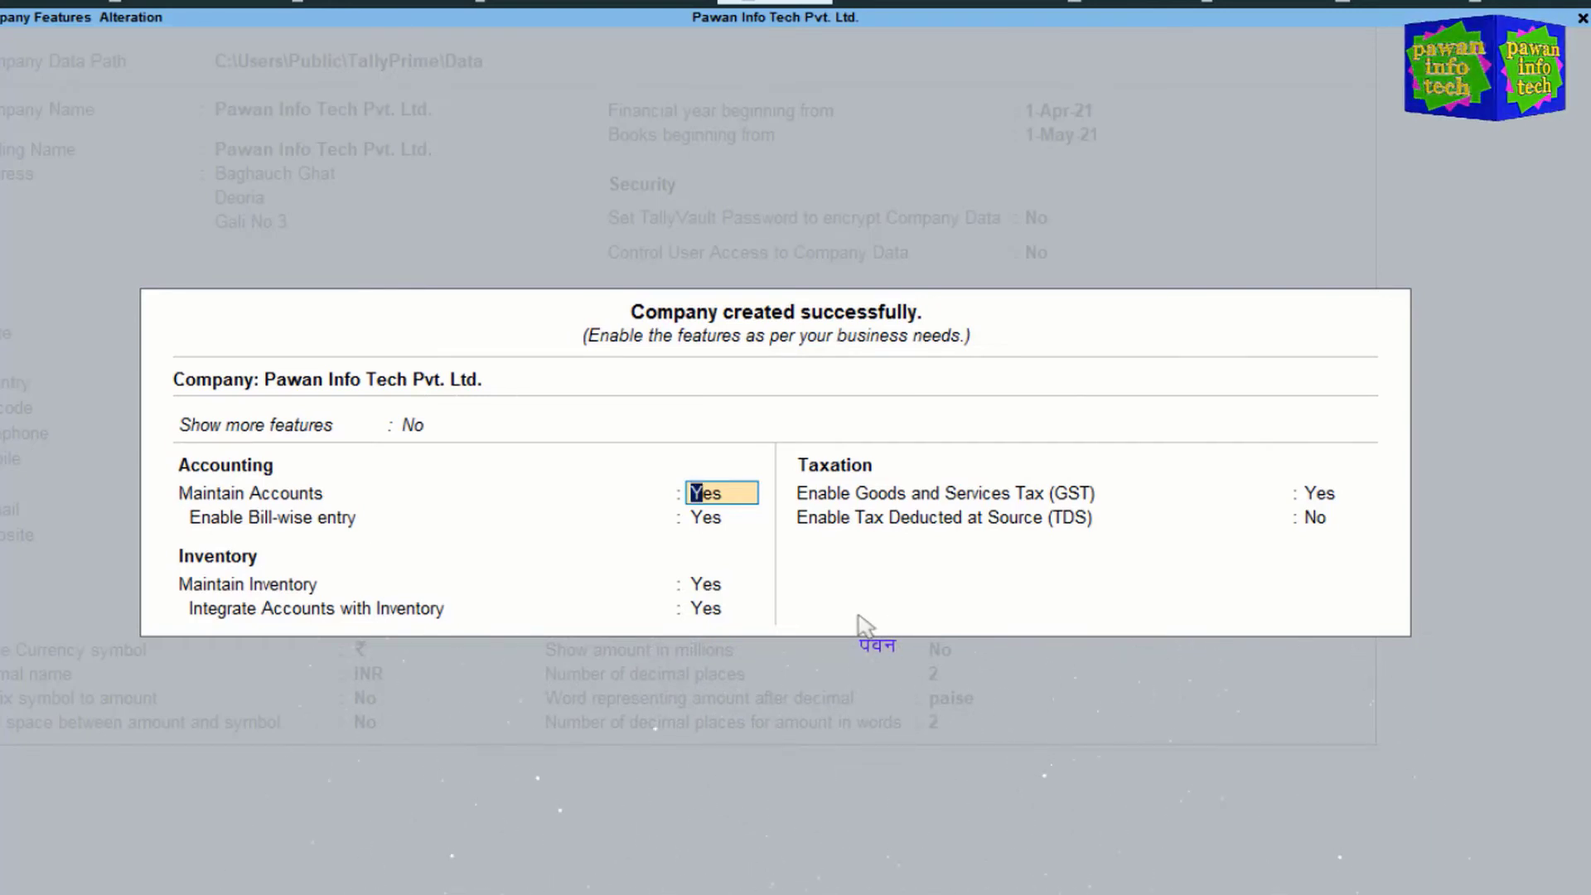
key("Up")
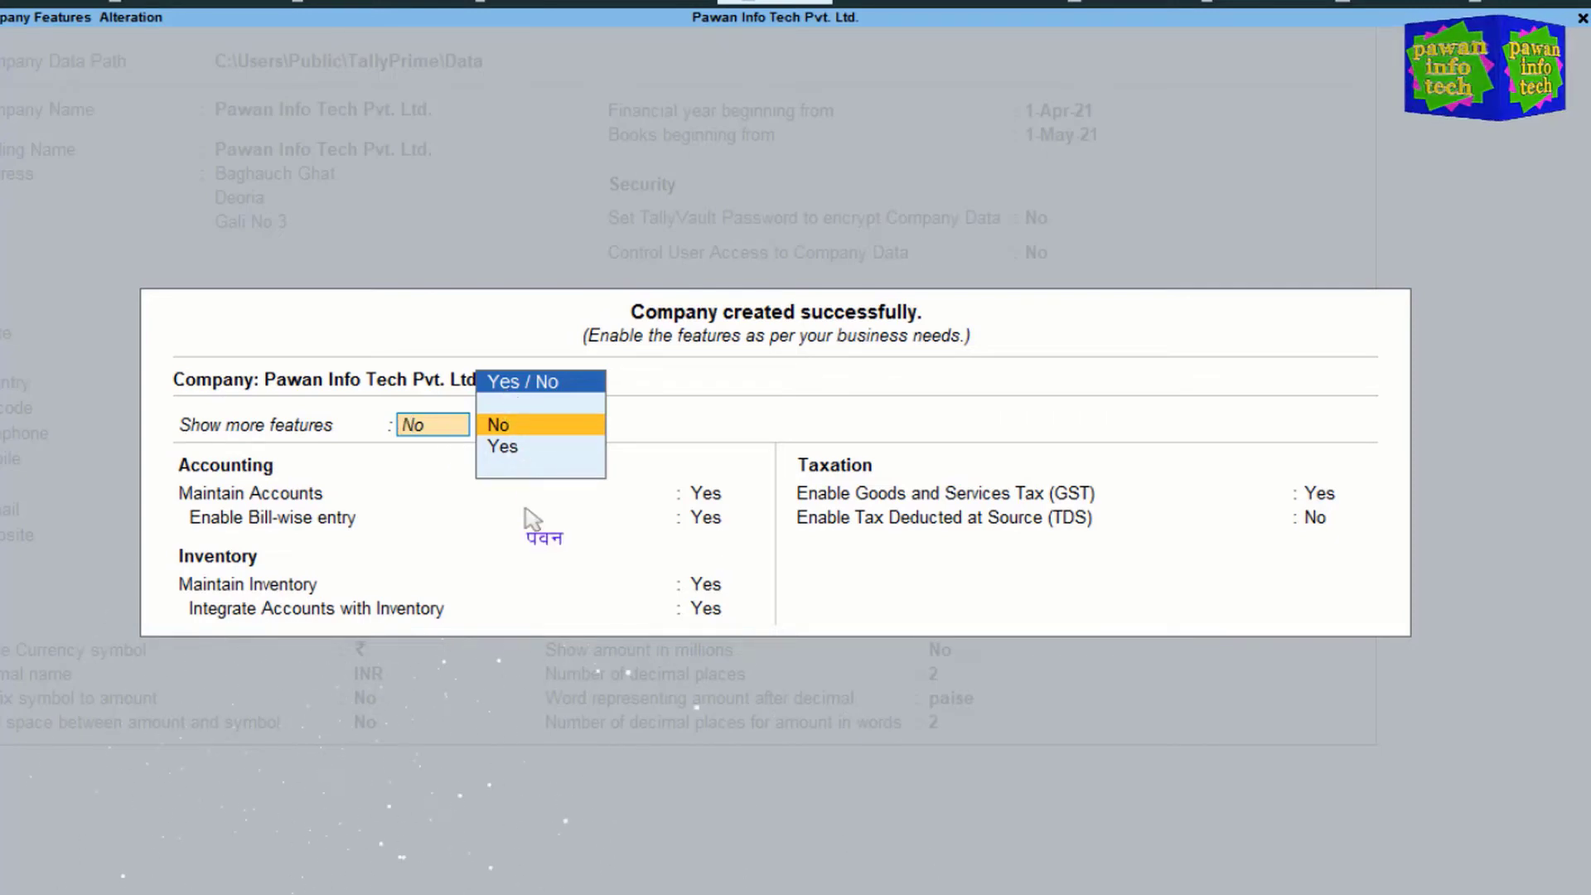
key("Down")
key("Return")
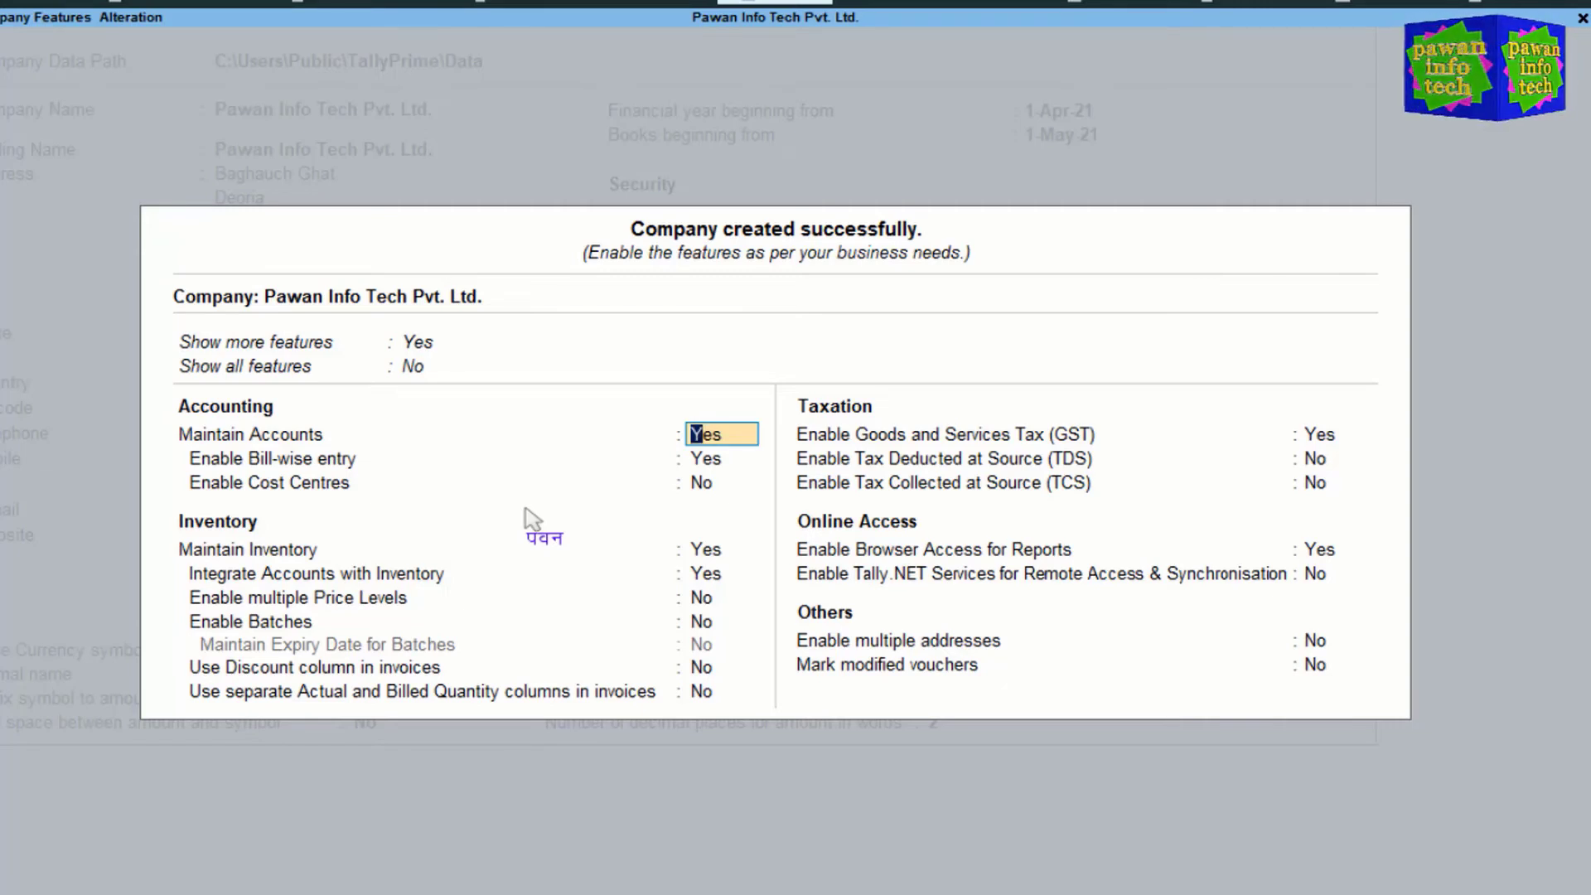
key("Up")
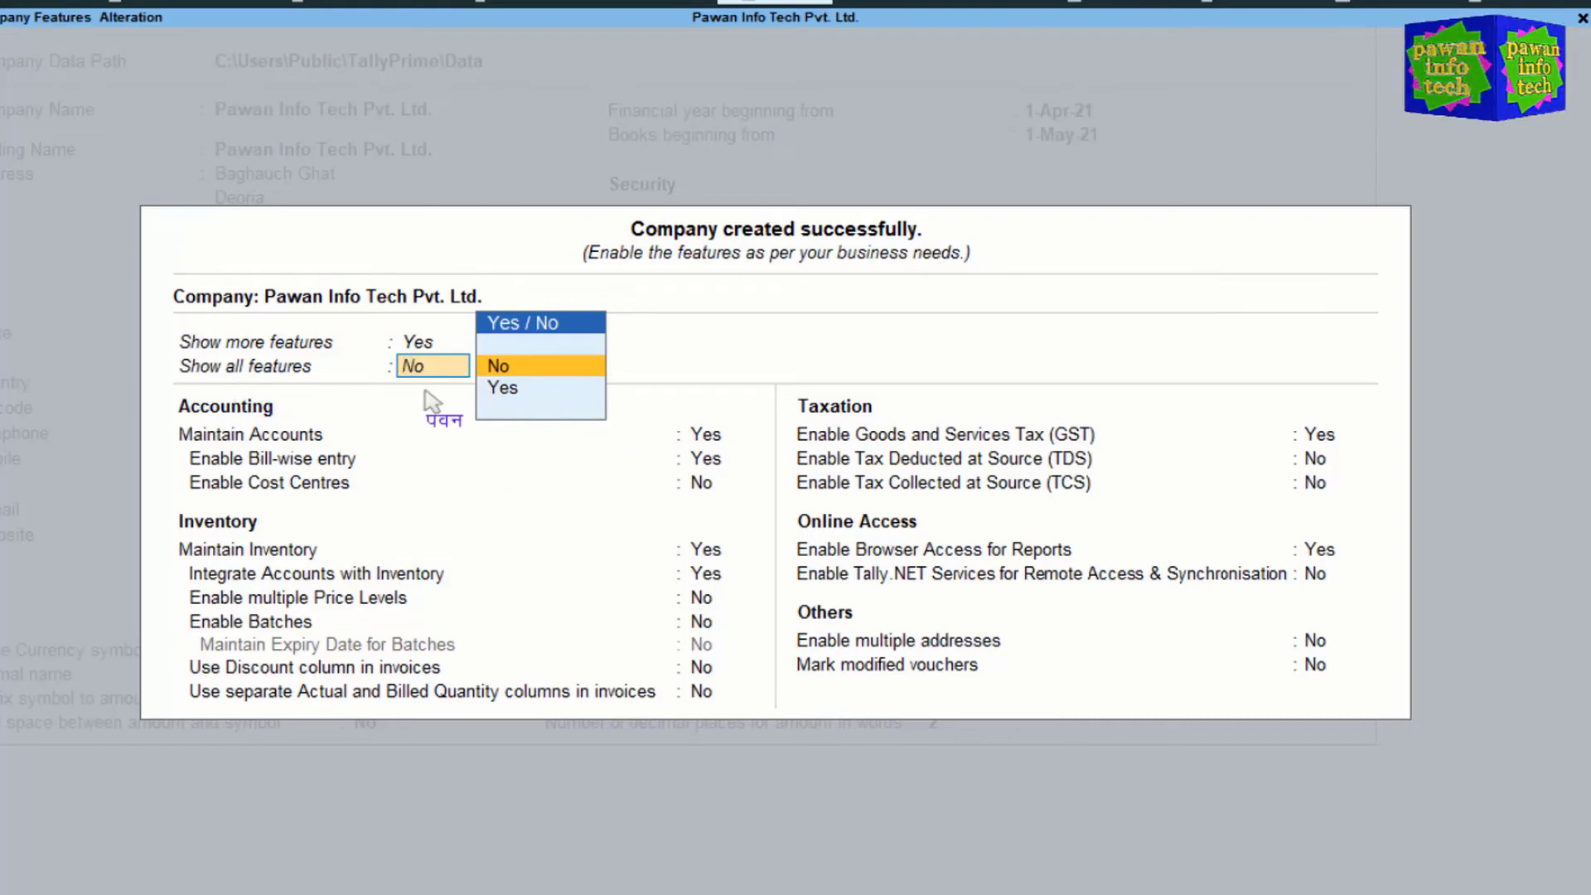
key("Down")
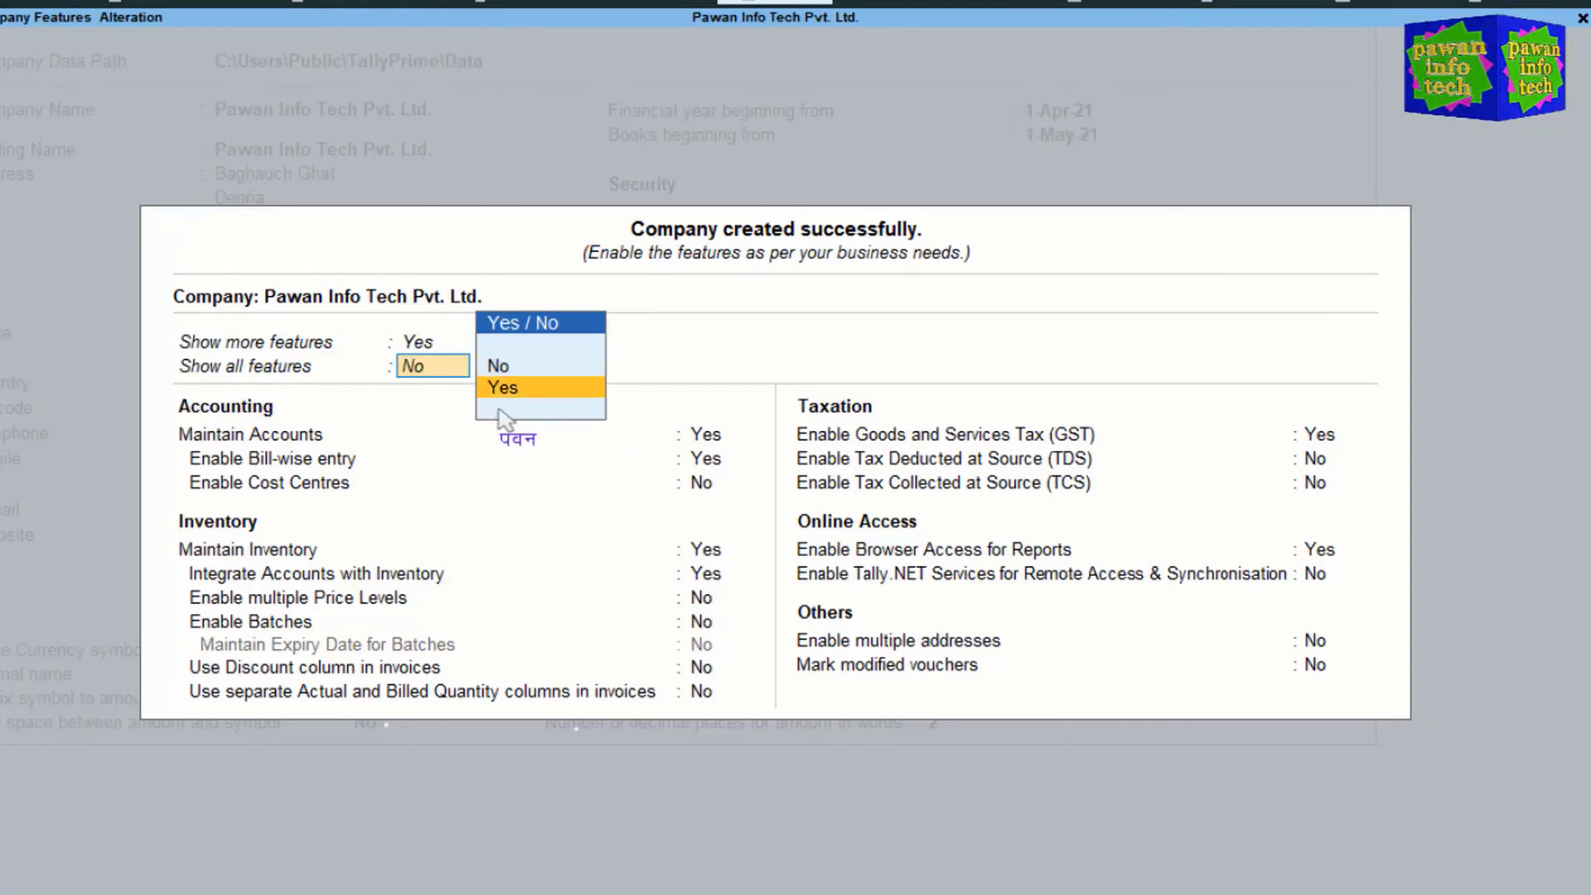
key("Return")
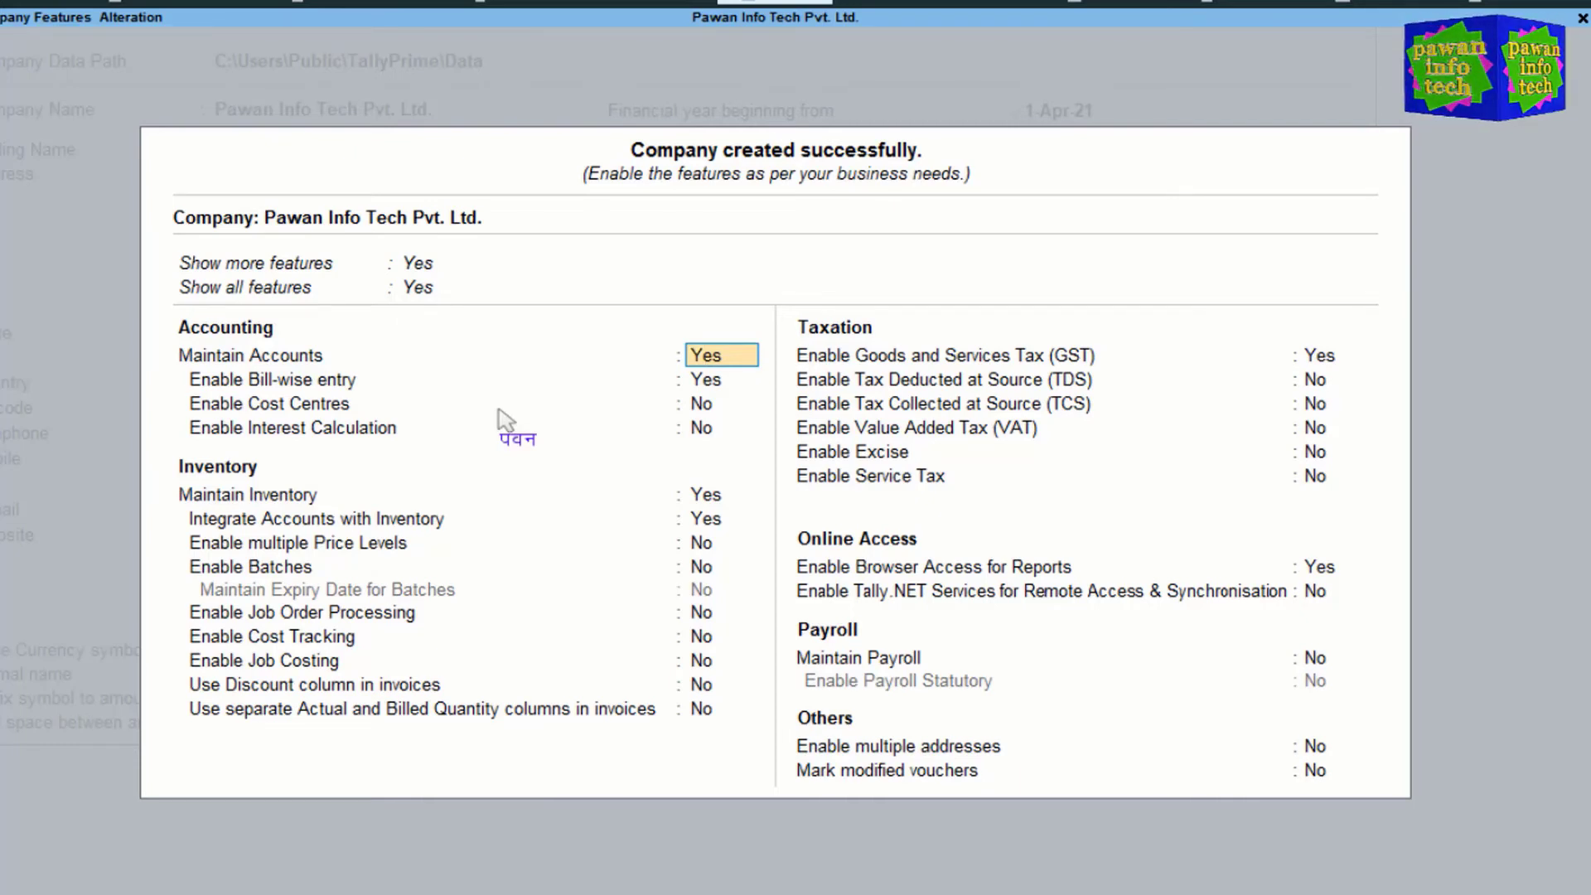
key("Up")
key("Up")
key("Return")
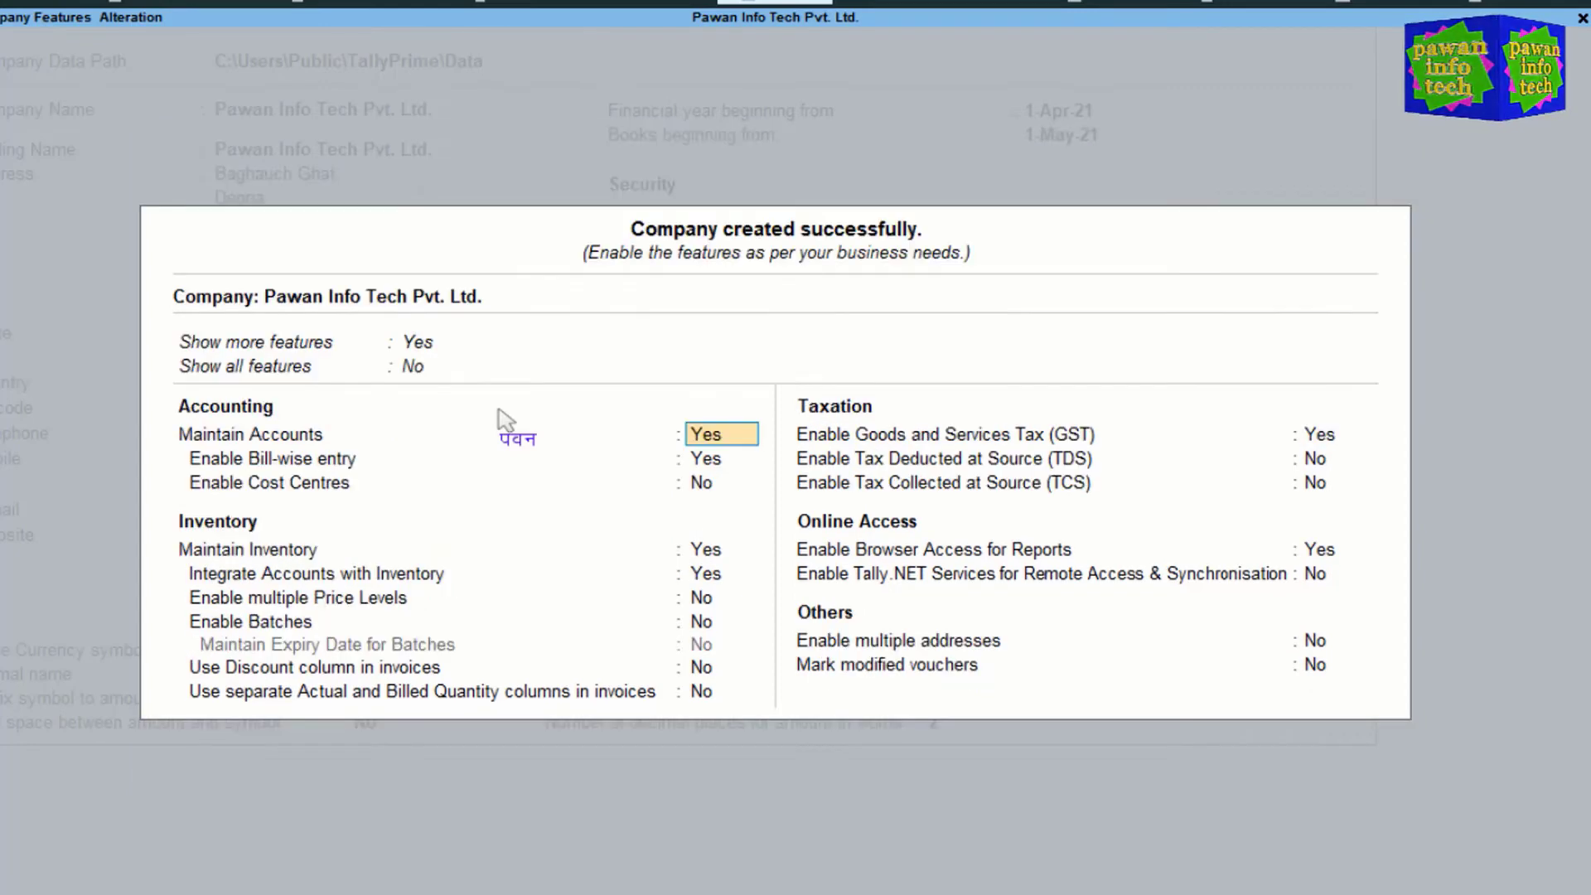
key("Up")
key("Up")
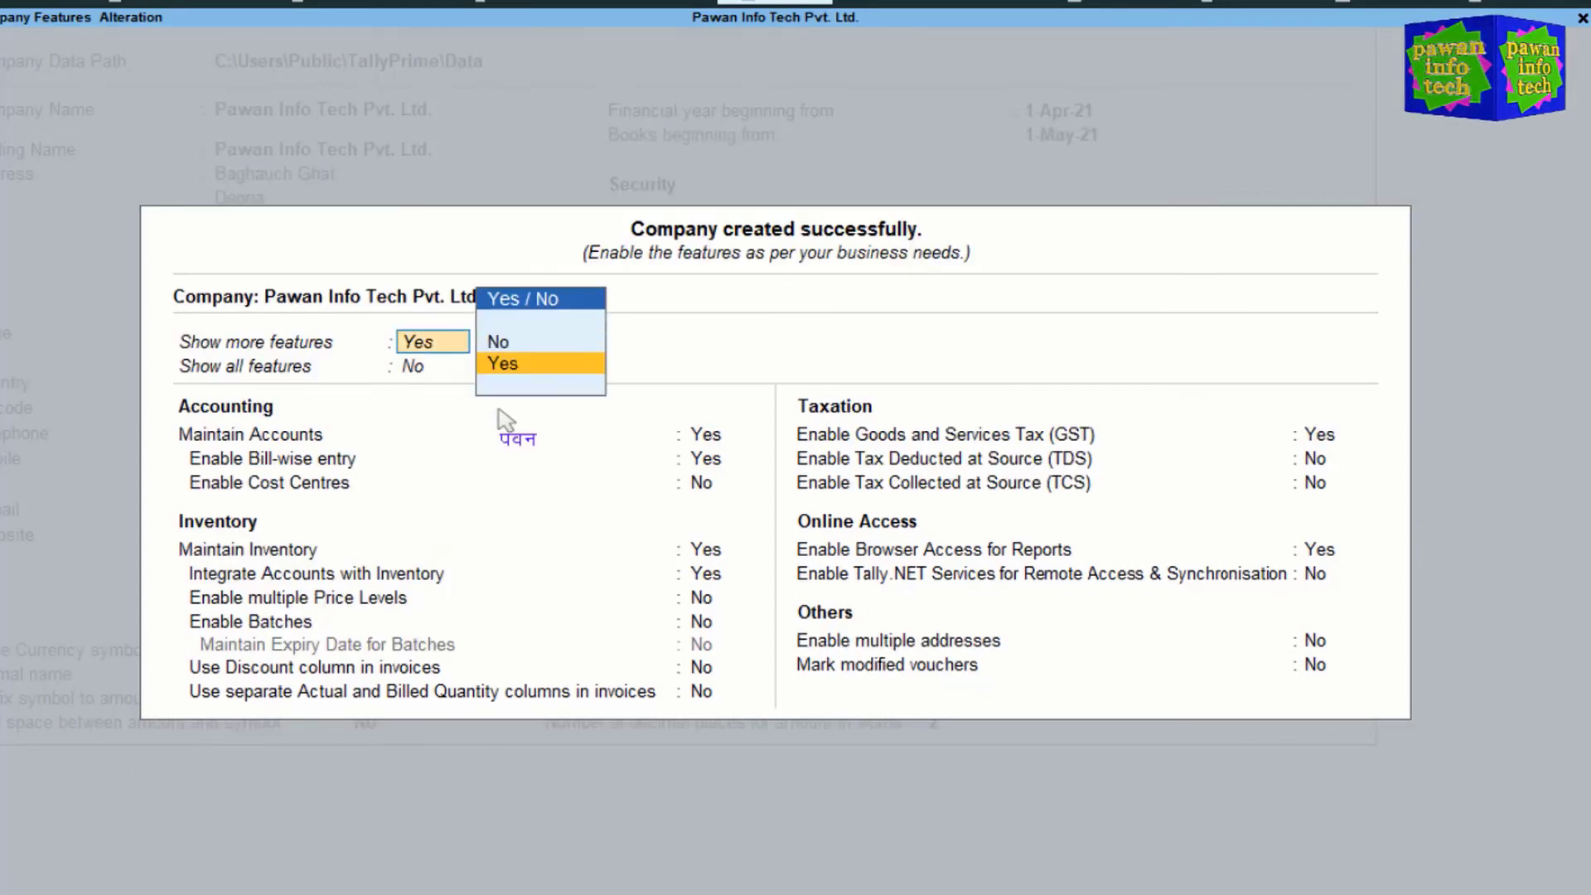
key("Up")
key("Return")
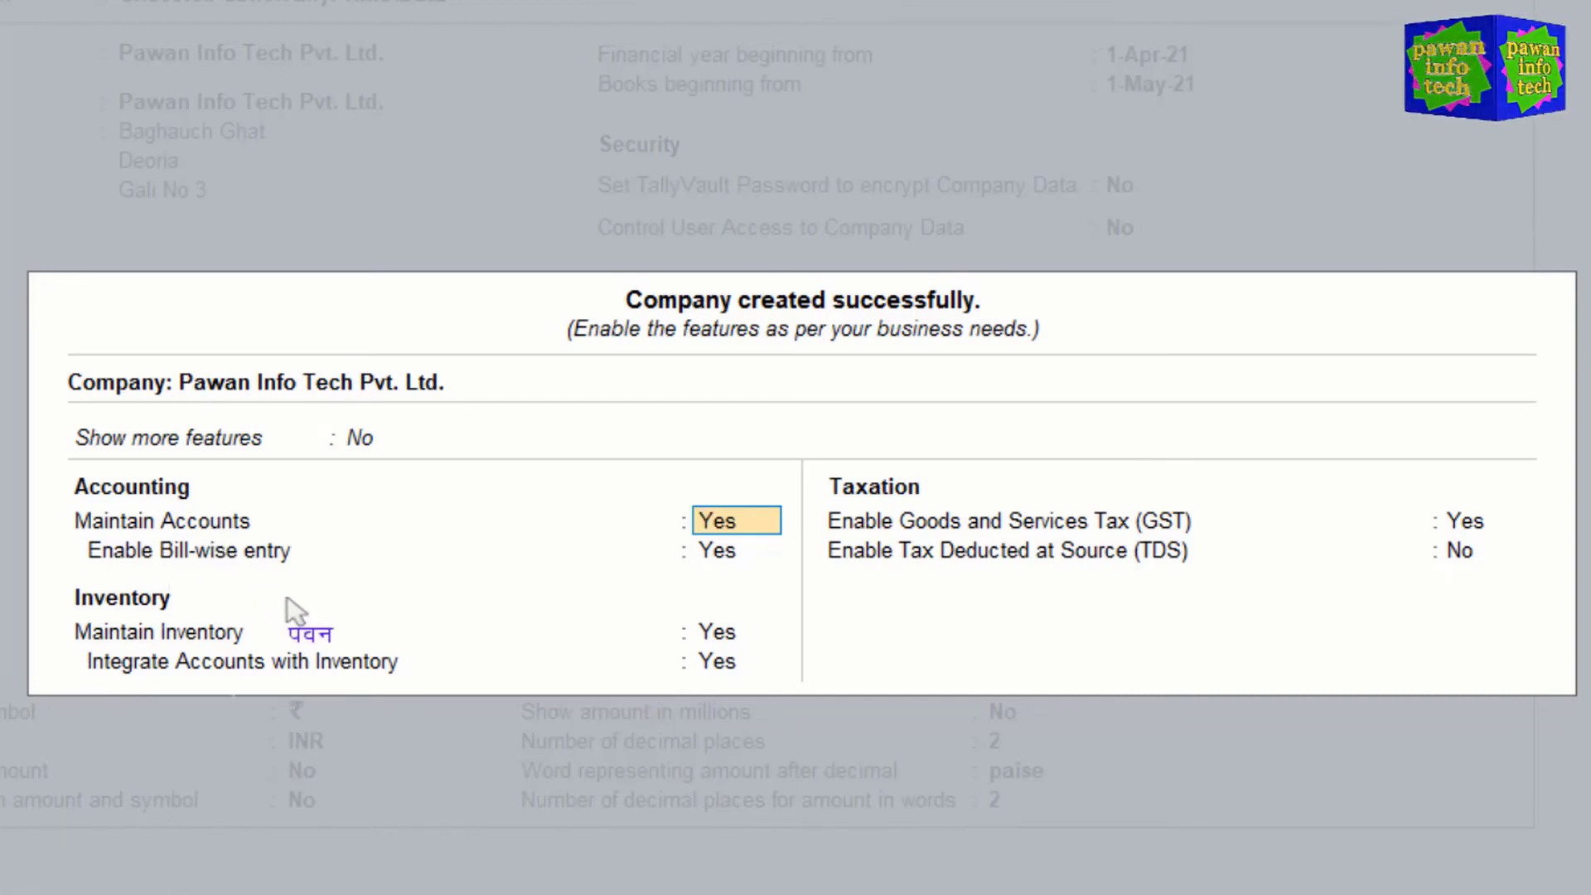
Step: Set Bill-wise entry, Maintain Inventory and GST to No, keep TDS No, and accept the features
key("Return")
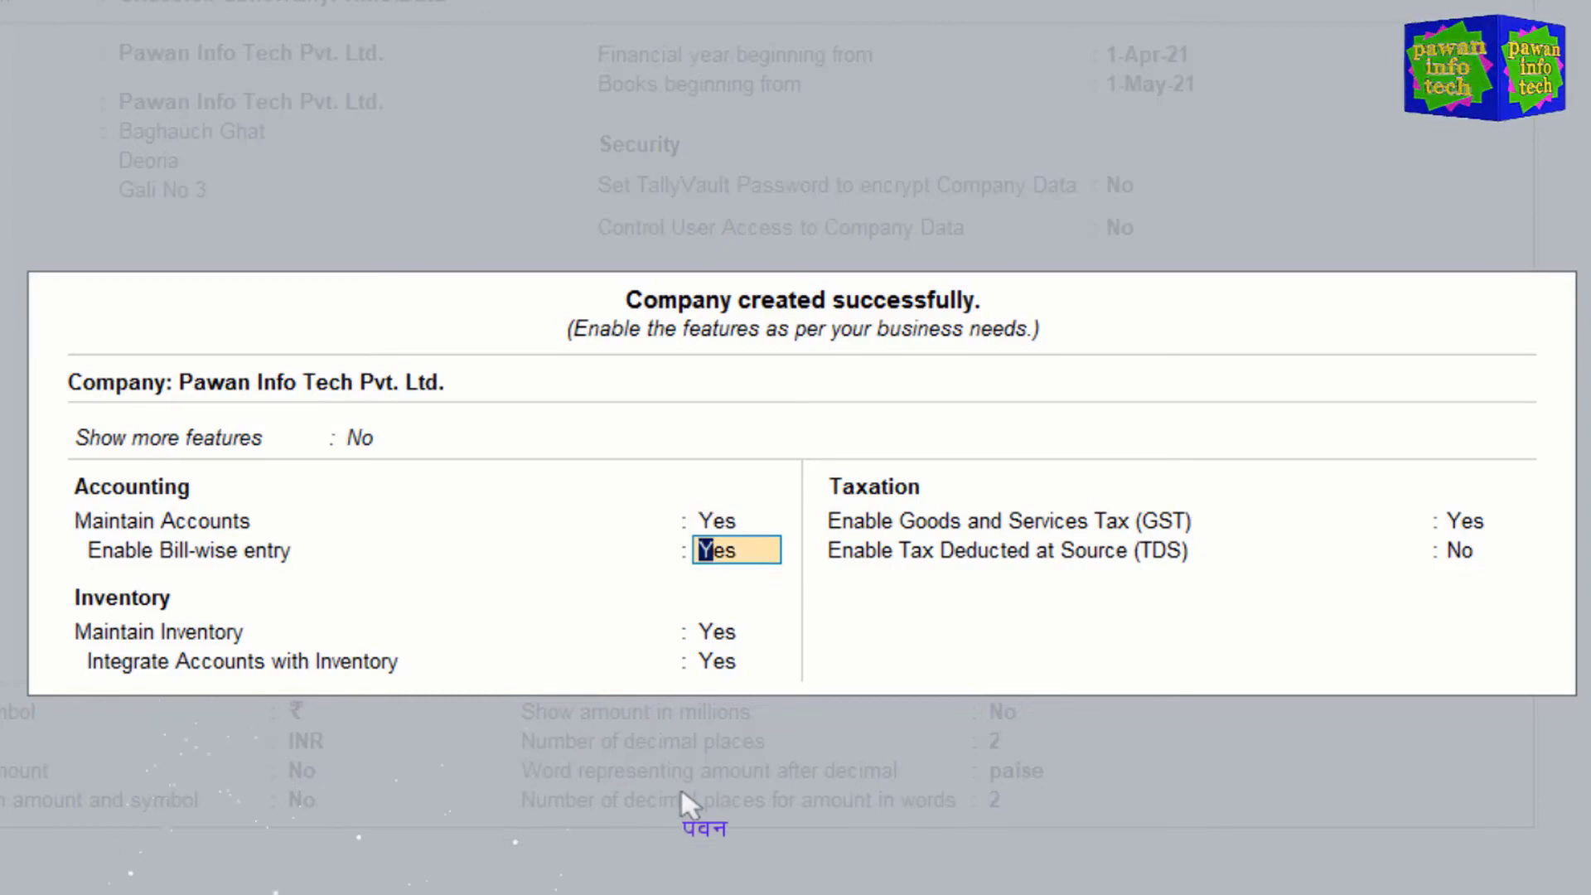
type("n")
key("Return")
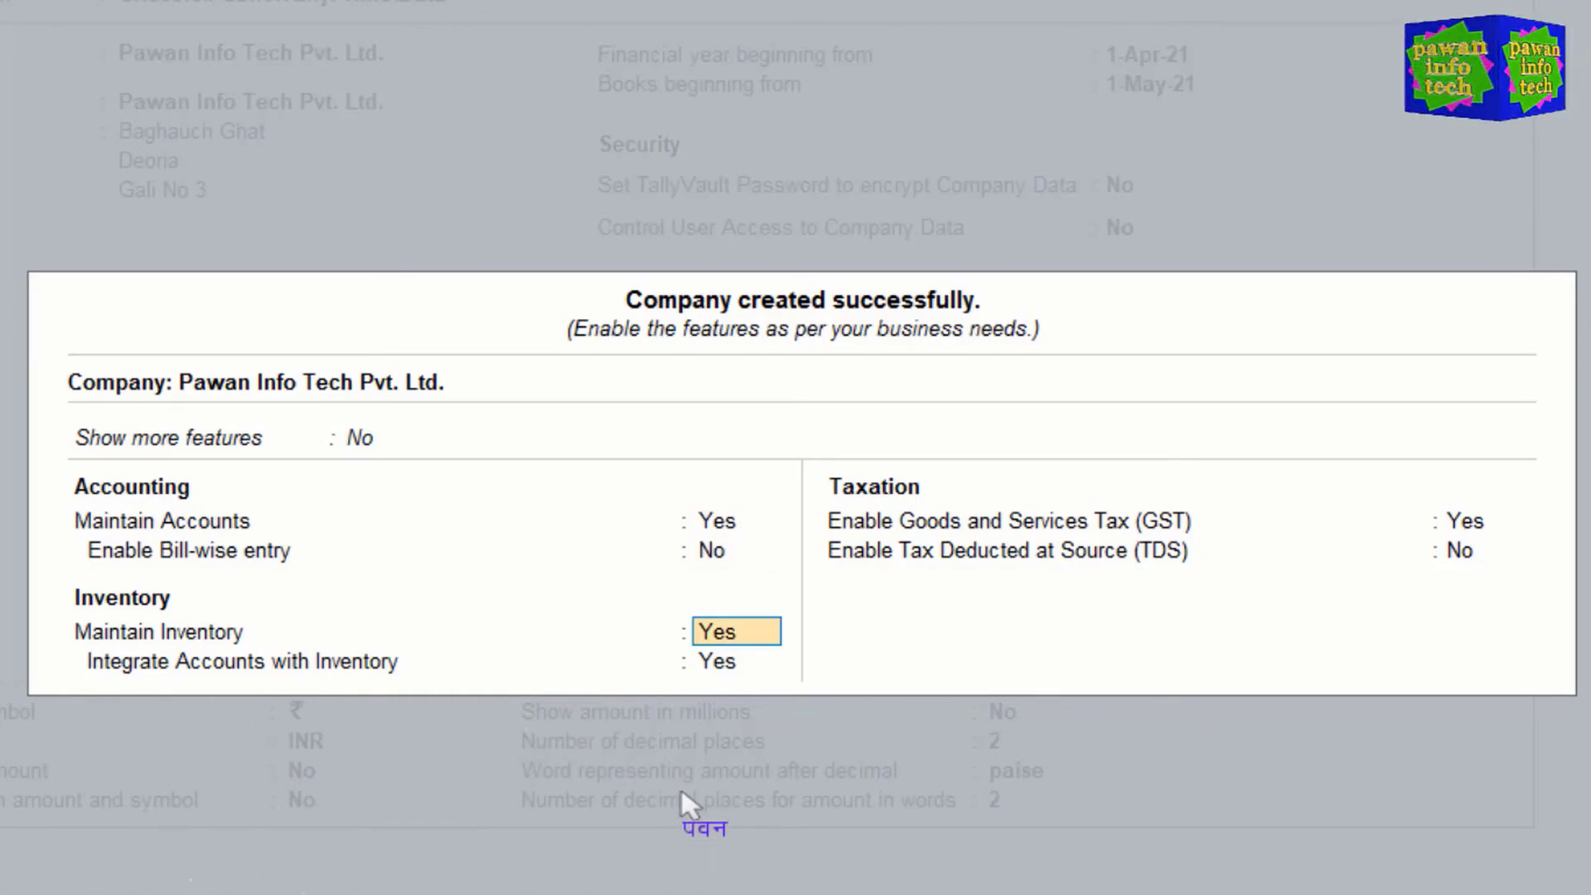
type("n")
key("Return")
type("n")
key("Return")
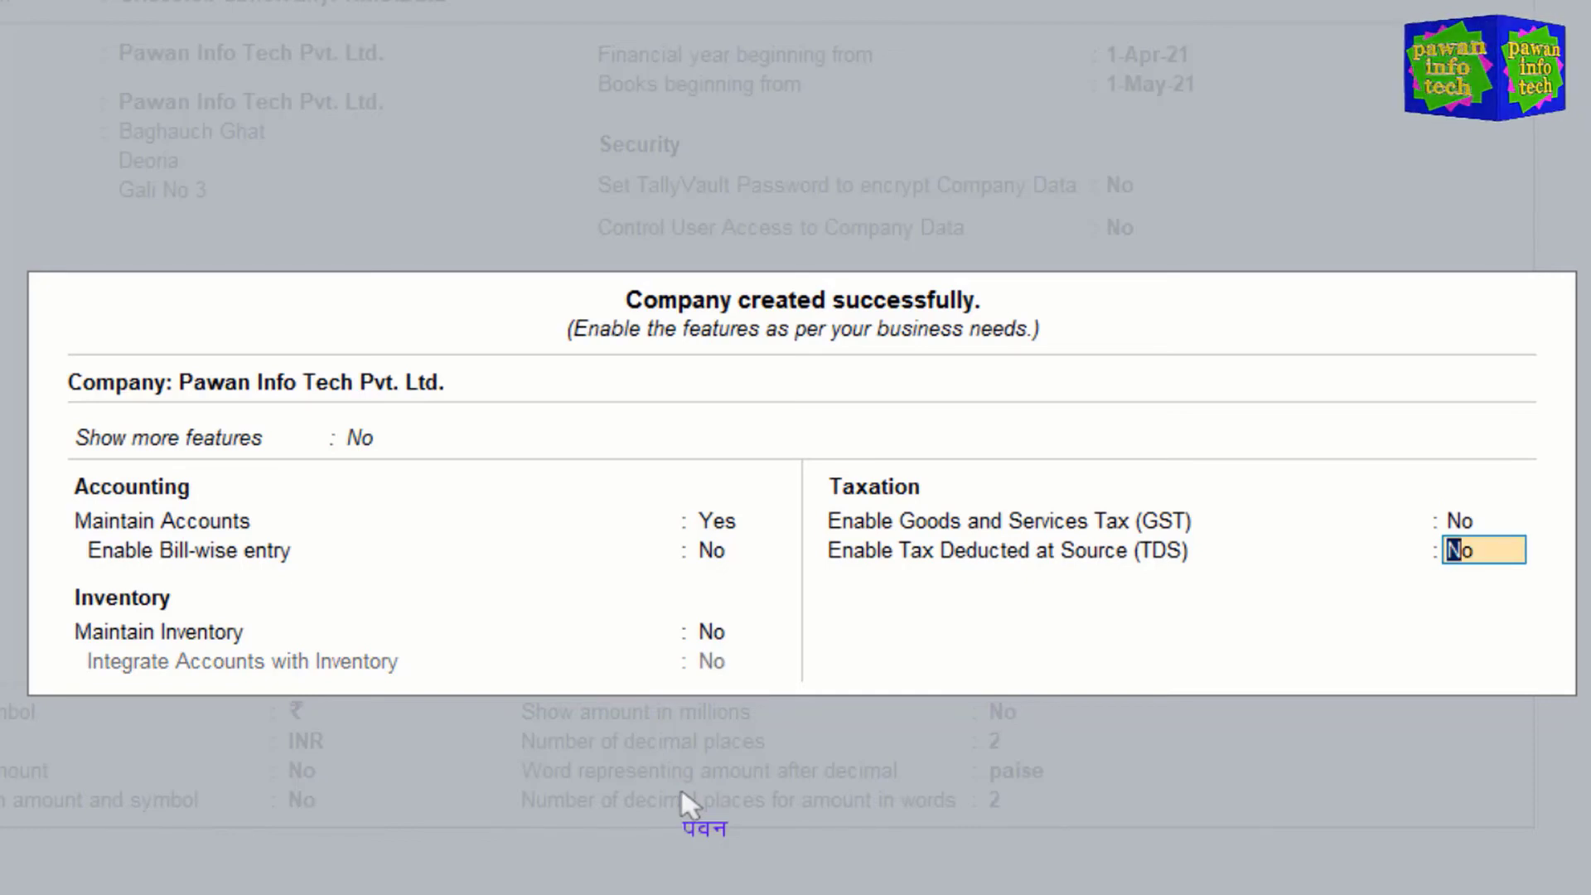
key("Return")
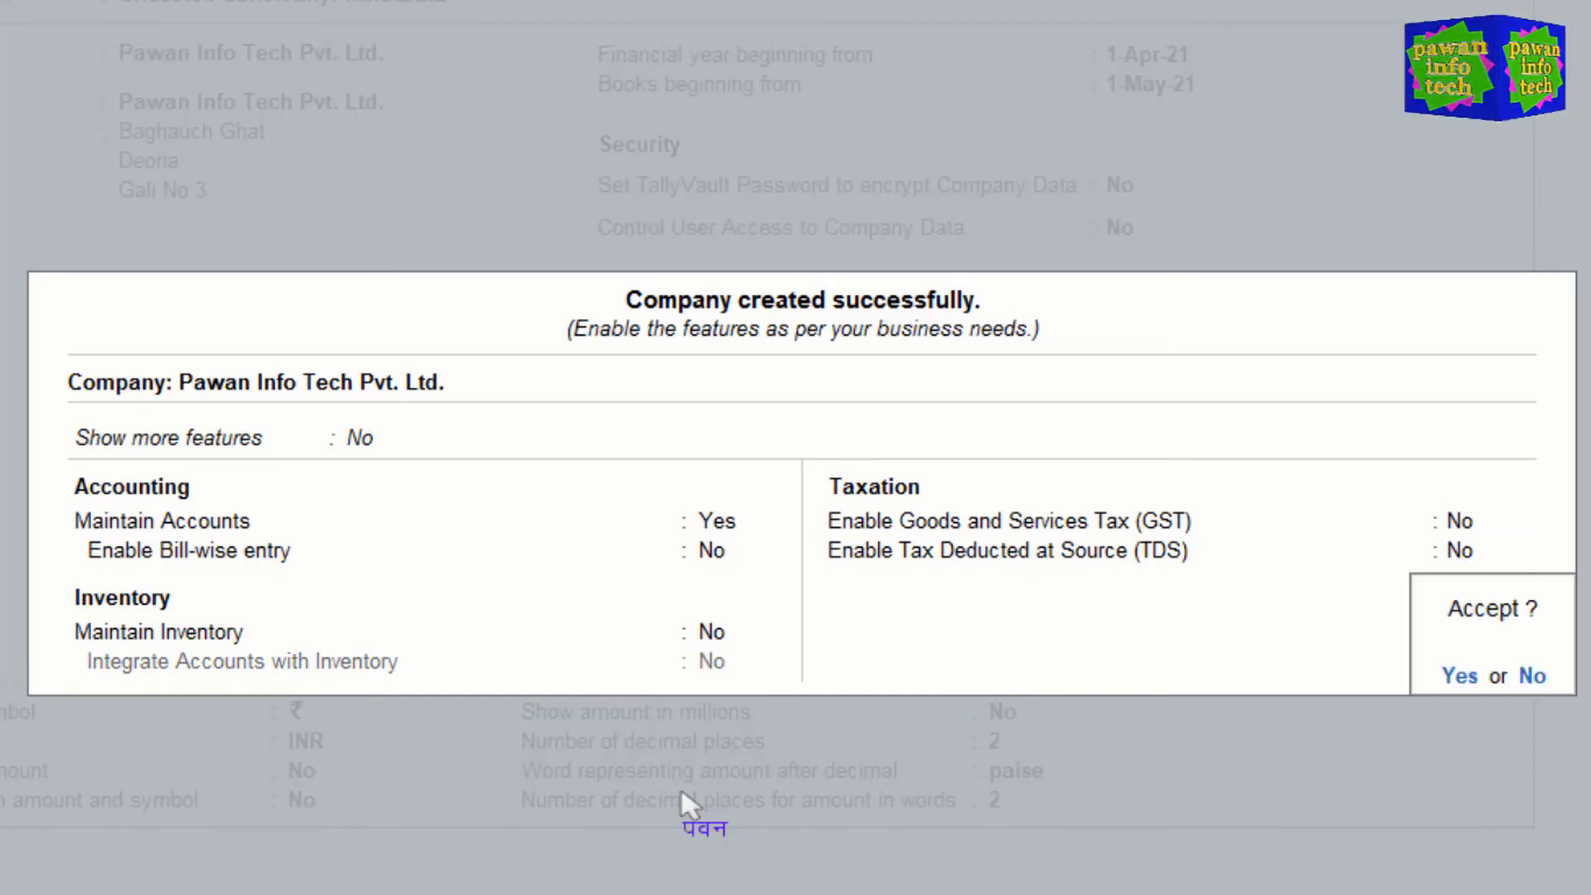
key("Return")
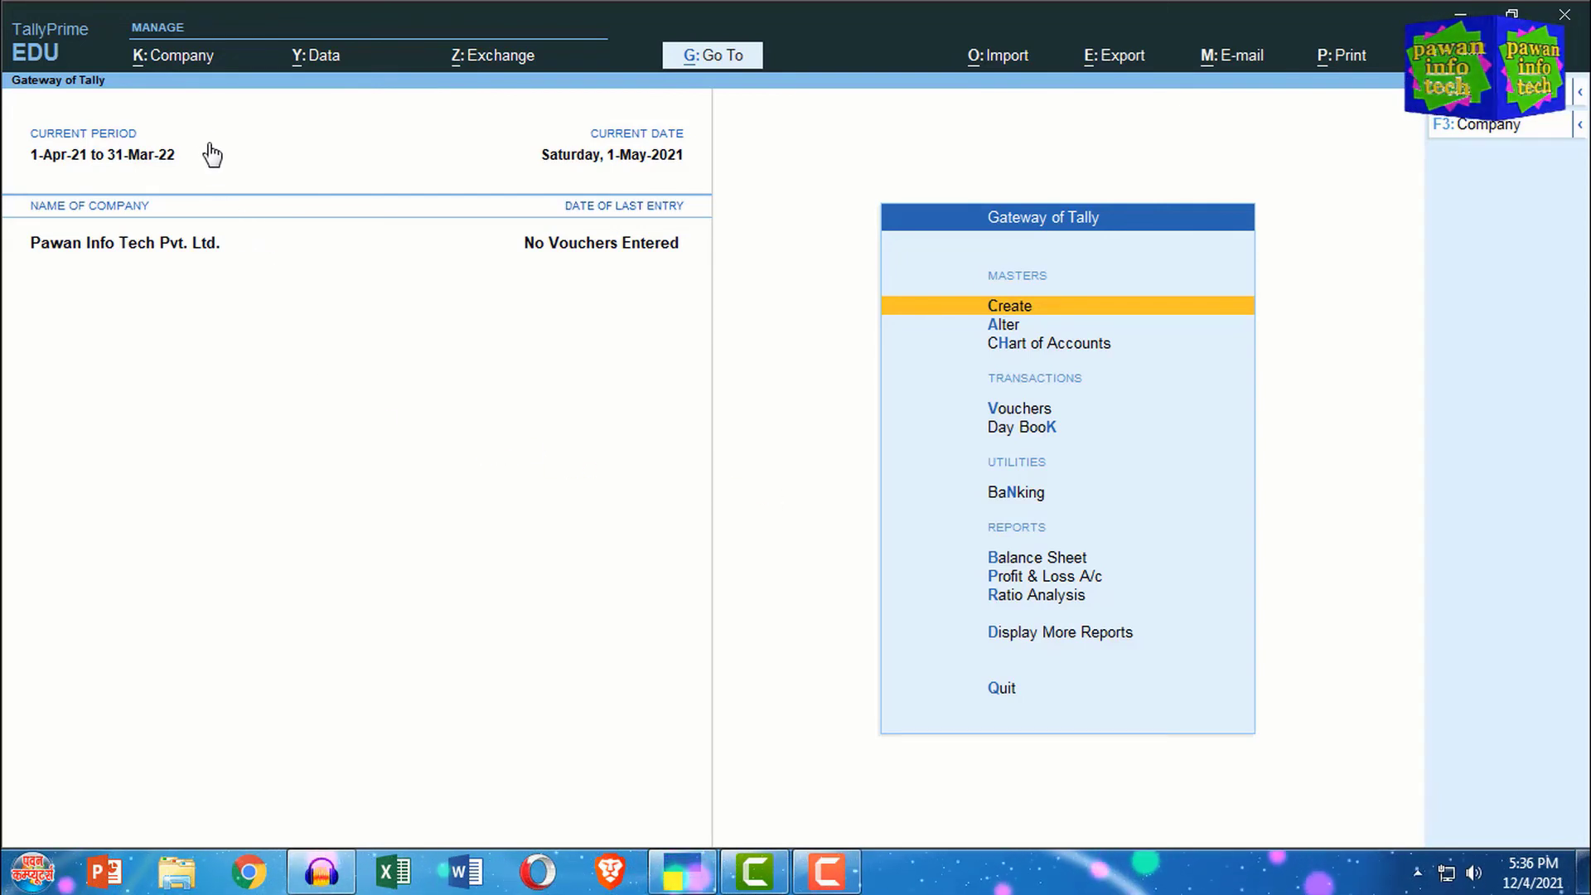
Step: Start a new company via K: Company > Create, then show the slide's default No point
left_click(178, 65)
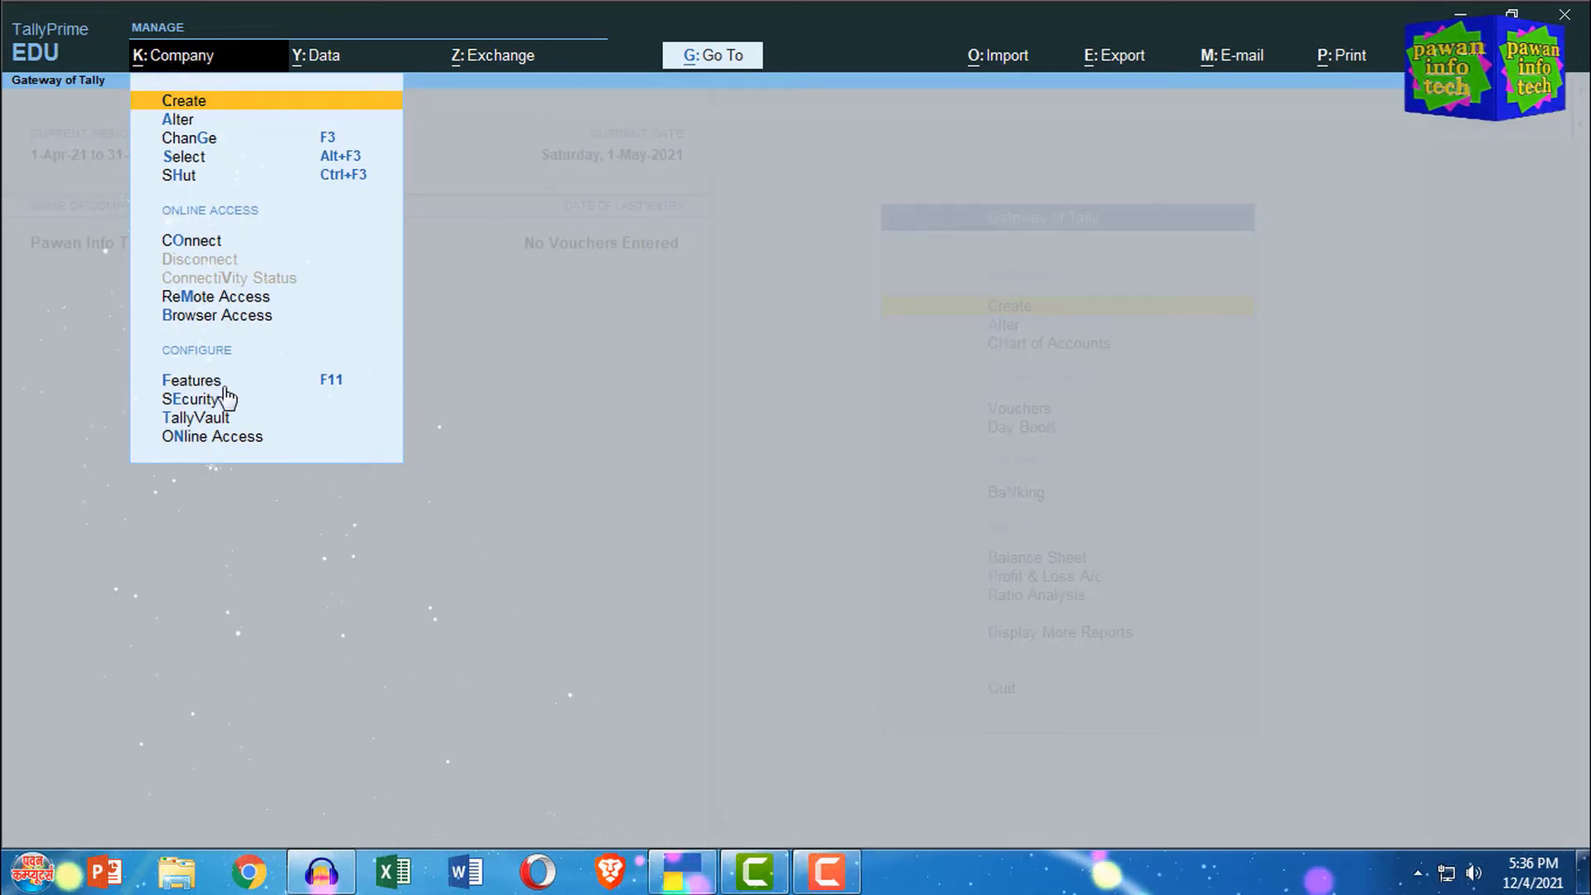
left_click(205, 110)
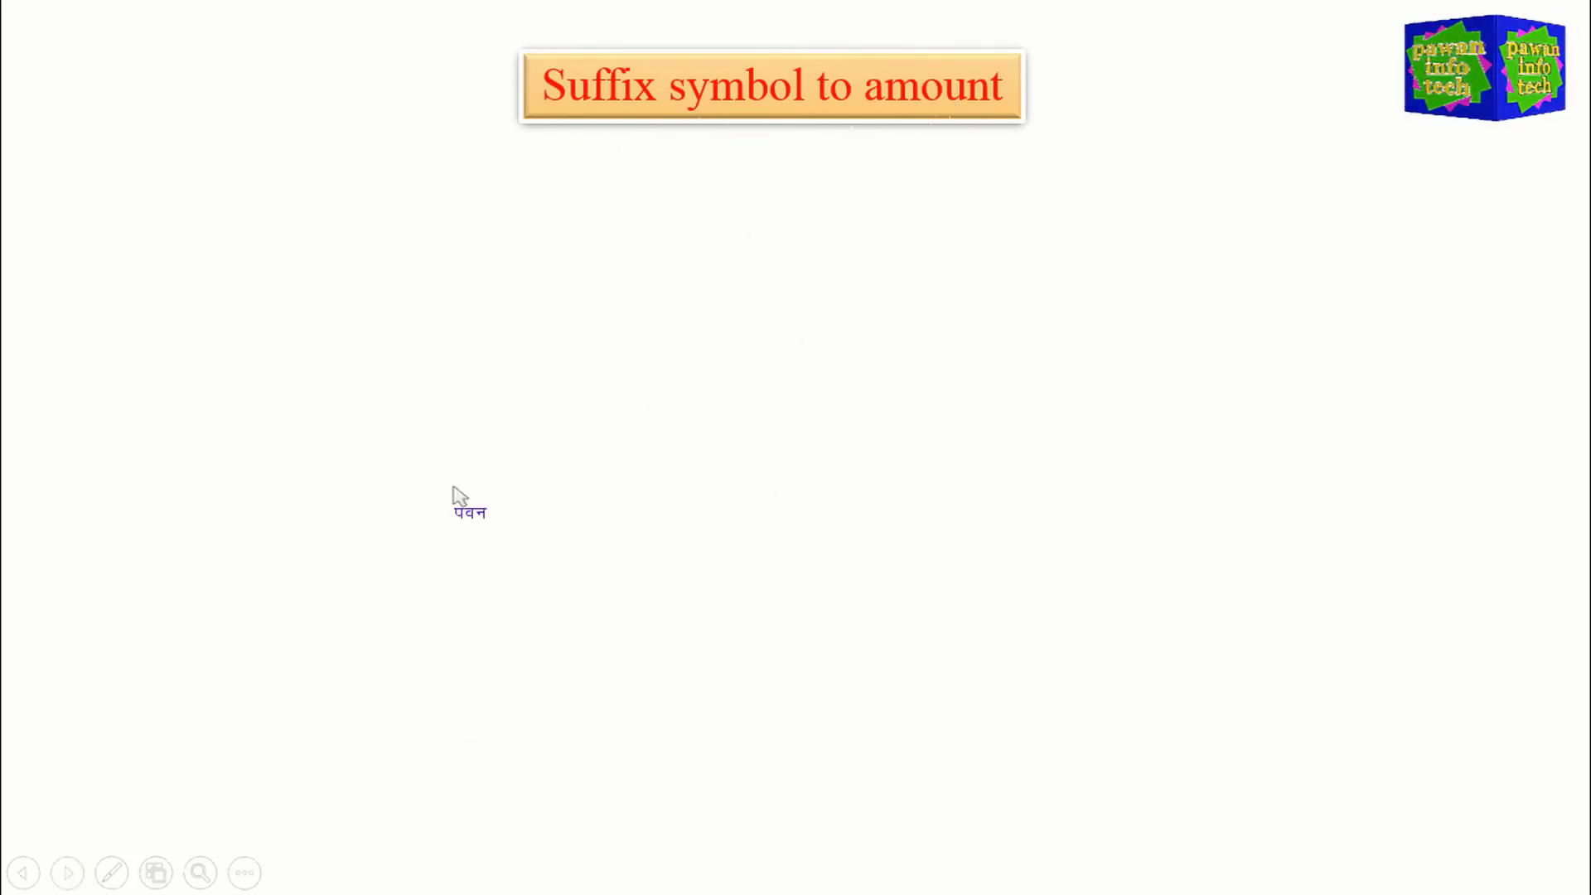
left_click(348, 527)
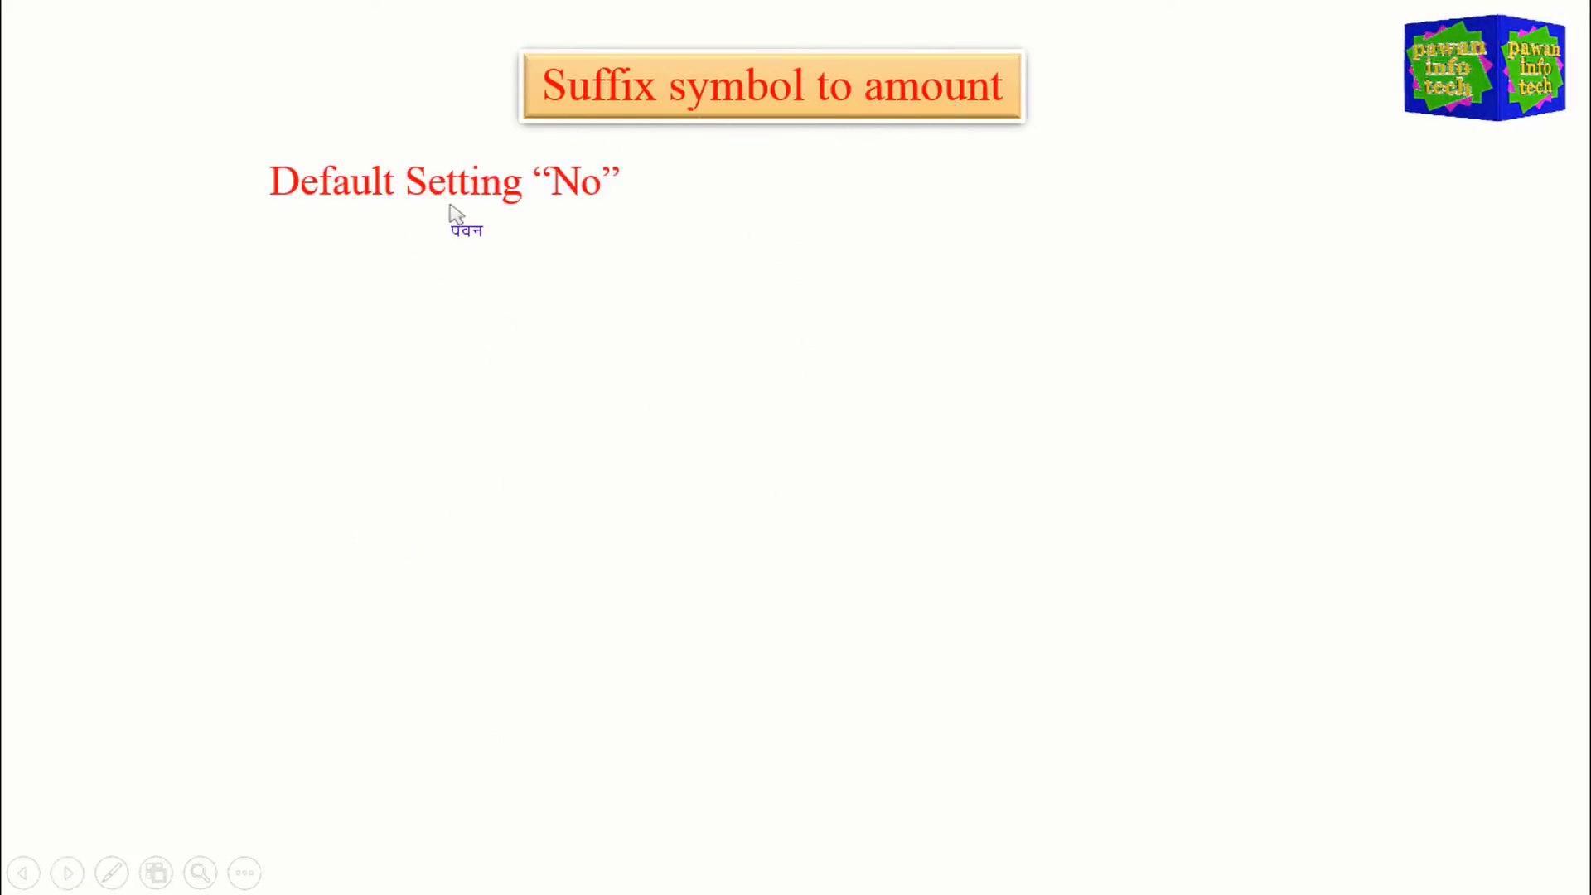